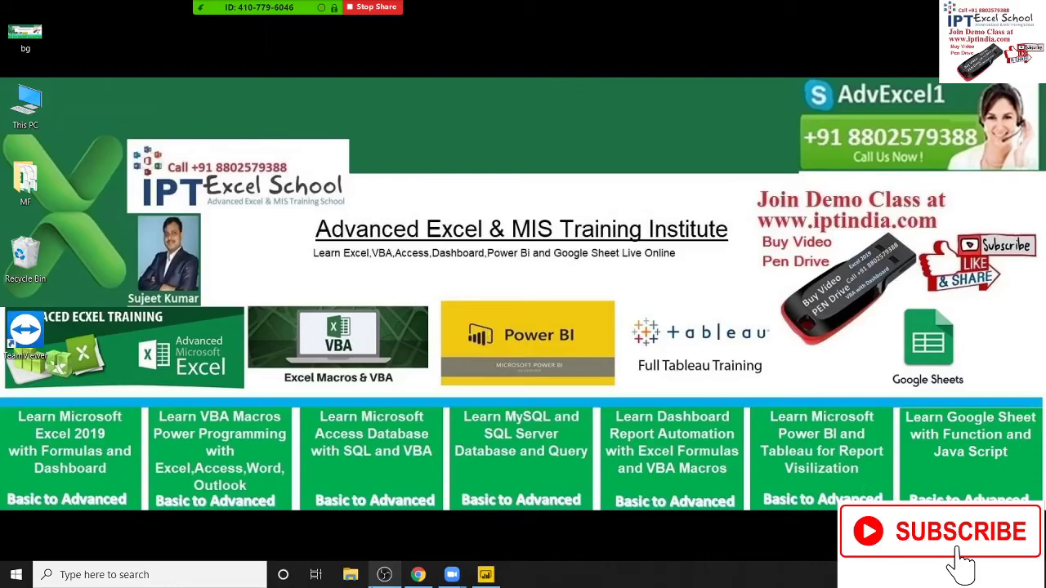
# Step: Toggle the recorder and Power BI windows, then bring Chrome to the front
pyautogui.click(385, 576)
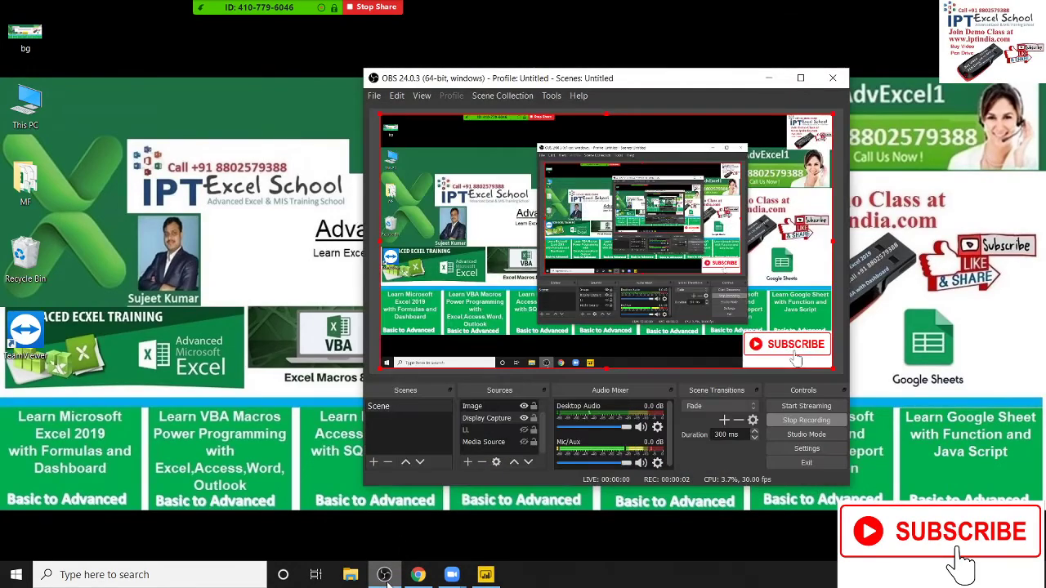
pyautogui.click(387, 577)
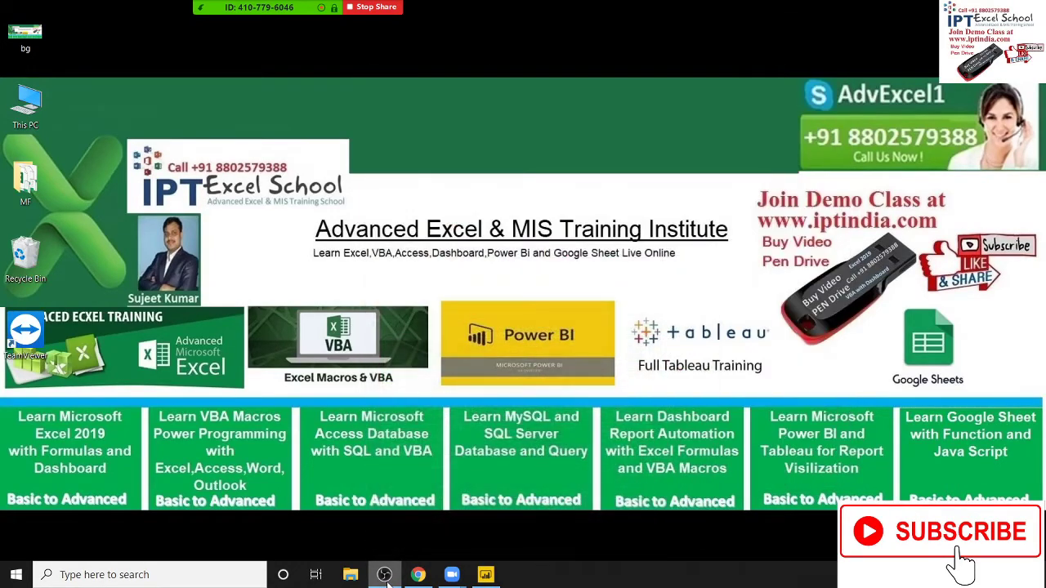
pyautogui.click(500, 575)
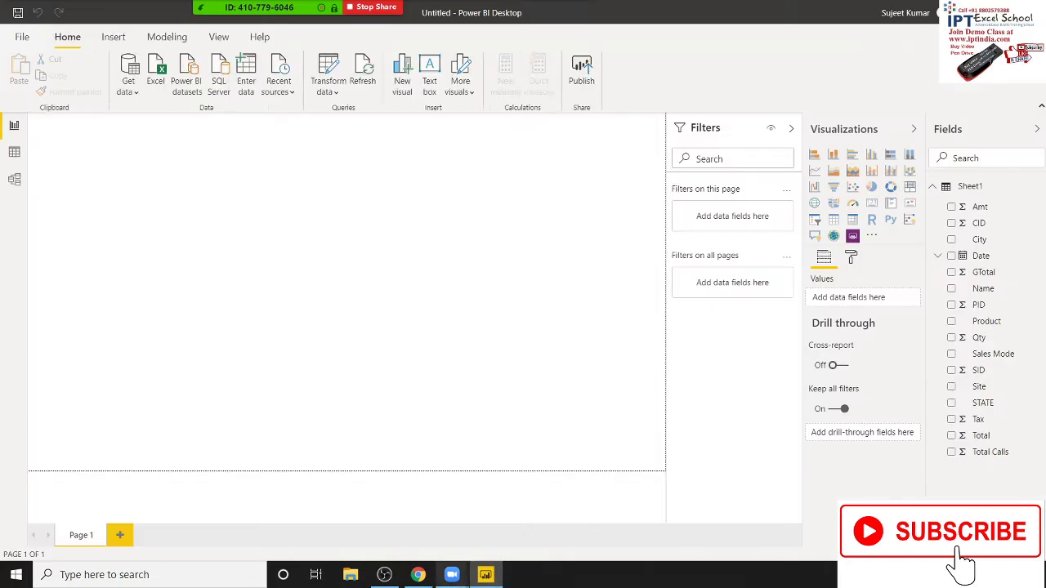
pyautogui.click(417, 574)
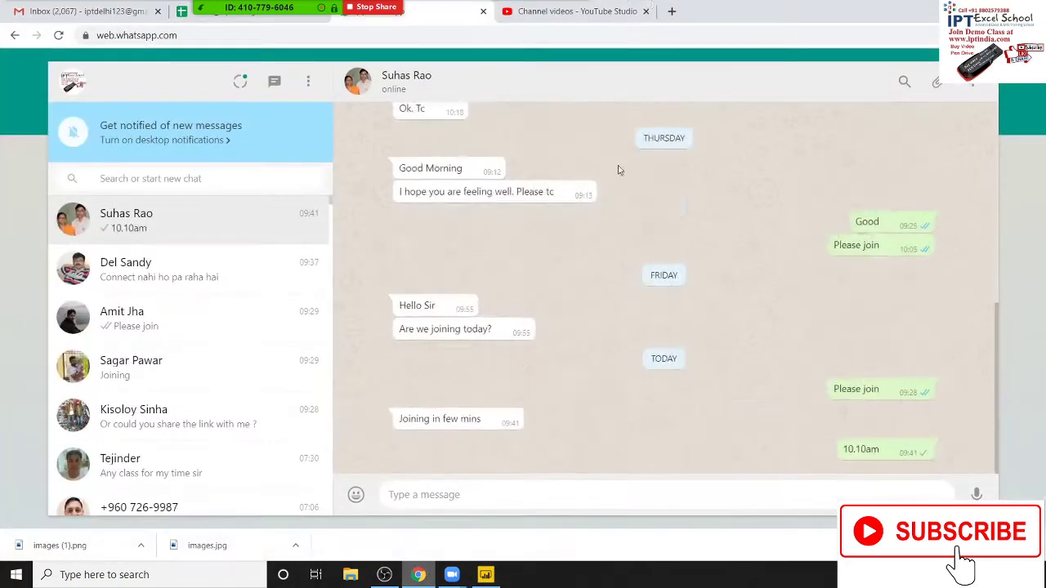
# Step: Search 'dax' in a new Chrome tab and open the DAX function reference result
pyautogui.click(673, 10)
pyautogui.write('we')
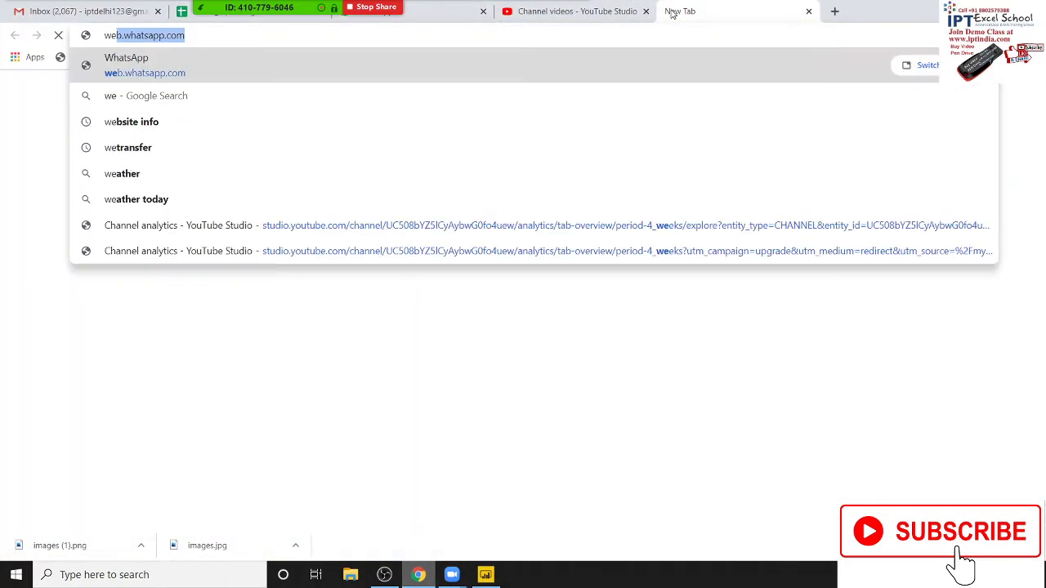
pyautogui.press('BackSpace')
pyautogui.press('BackSpace')
pyautogui.press('BackSpace')
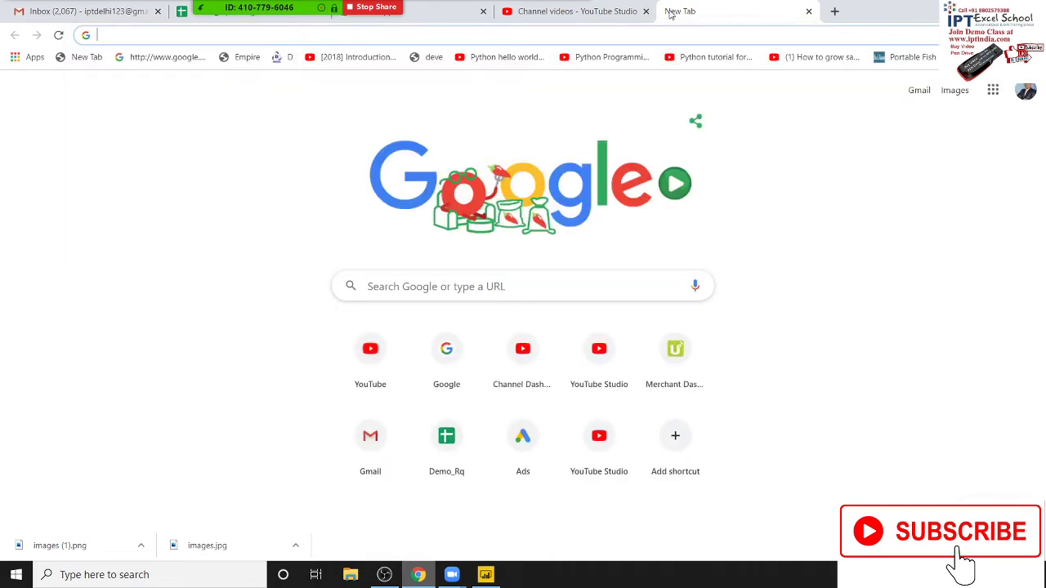
pyautogui.write('da')
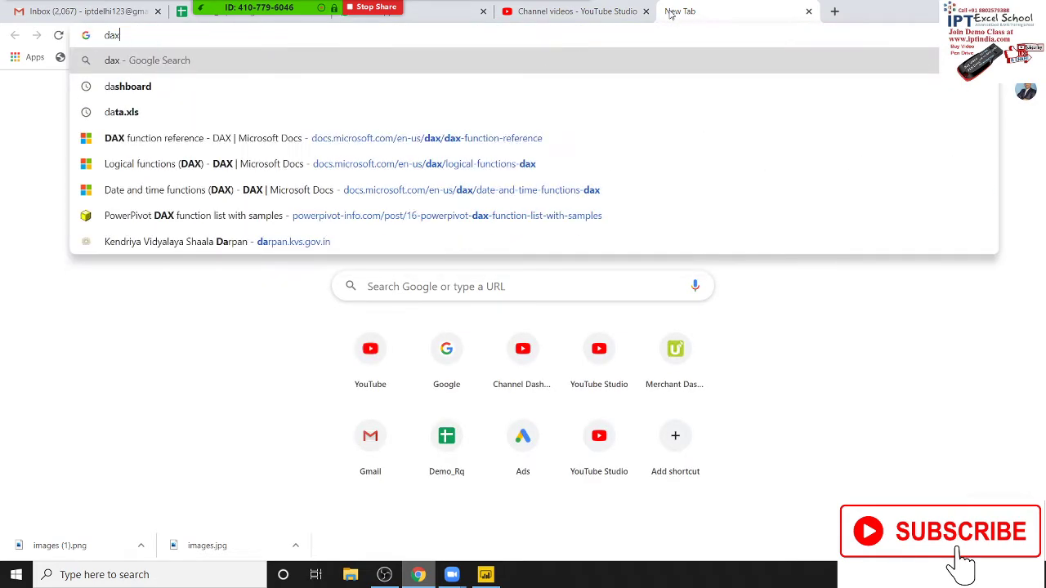
pyautogui.write('x')
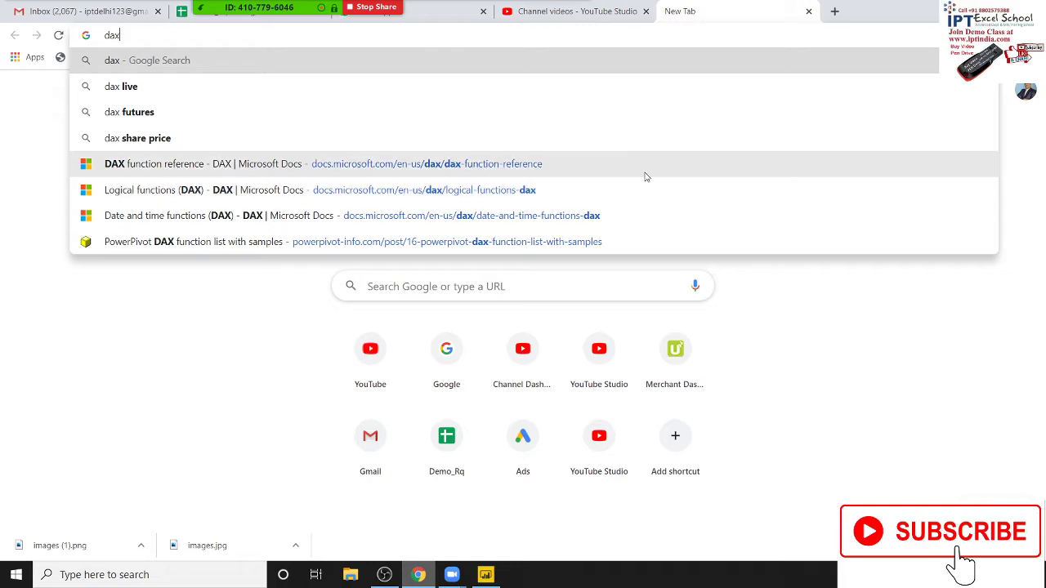
pyautogui.click(579, 174)
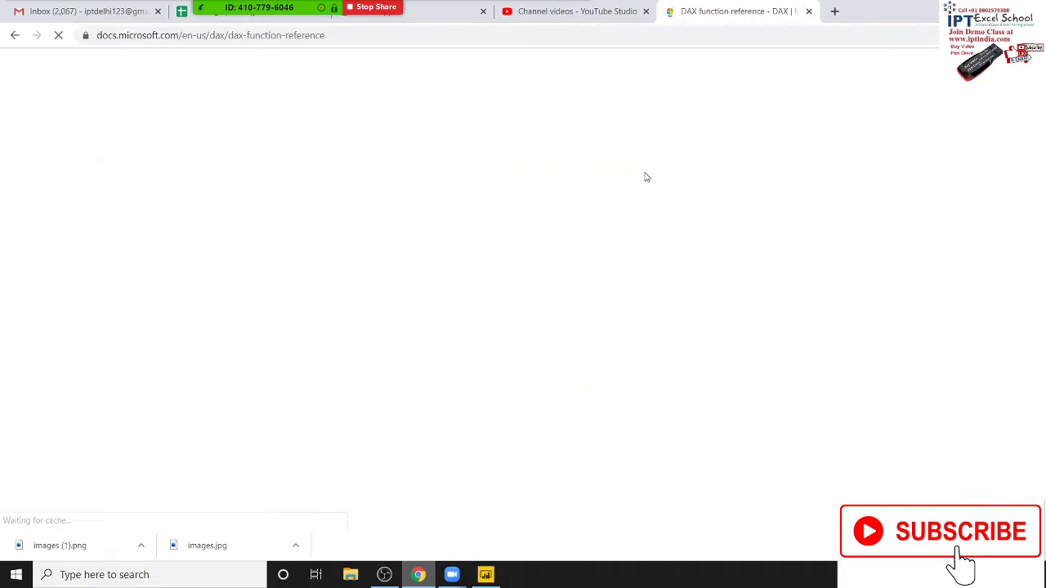
# Step: Scroll through the DAX function reference page's list of function categories
pyautogui.scroll(-2, 645, 177)
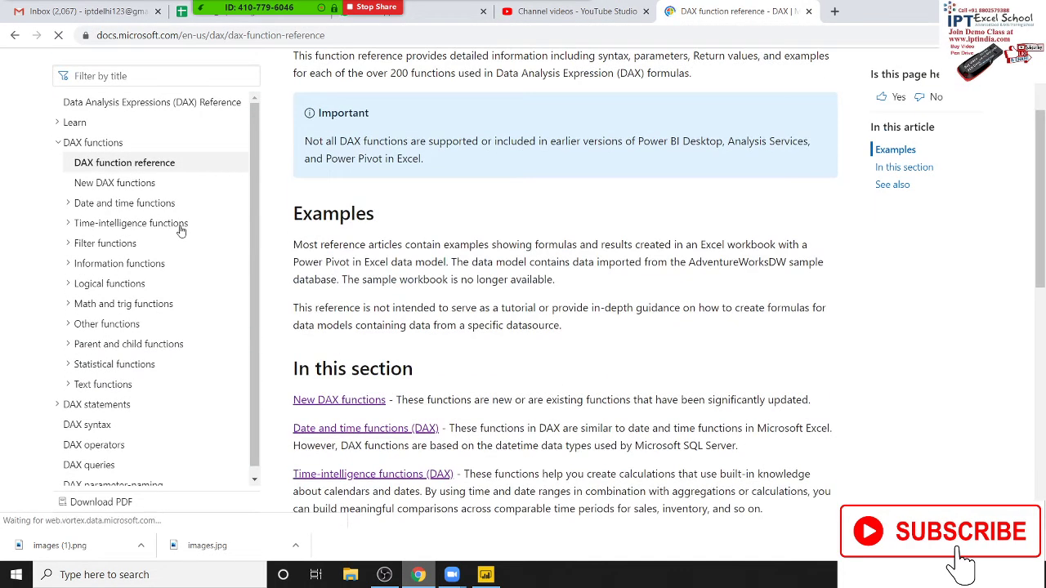
pyautogui.scroll(-3, 753, 320)
pyautogui.scroll(-1, 754, 319)
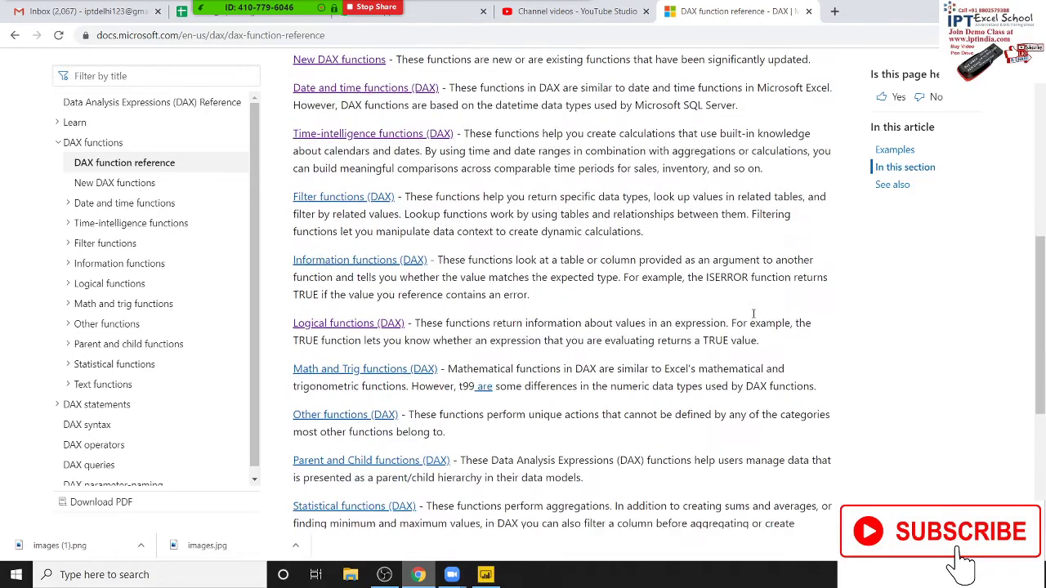
pyautogui.scroll(-2, 753, 319)
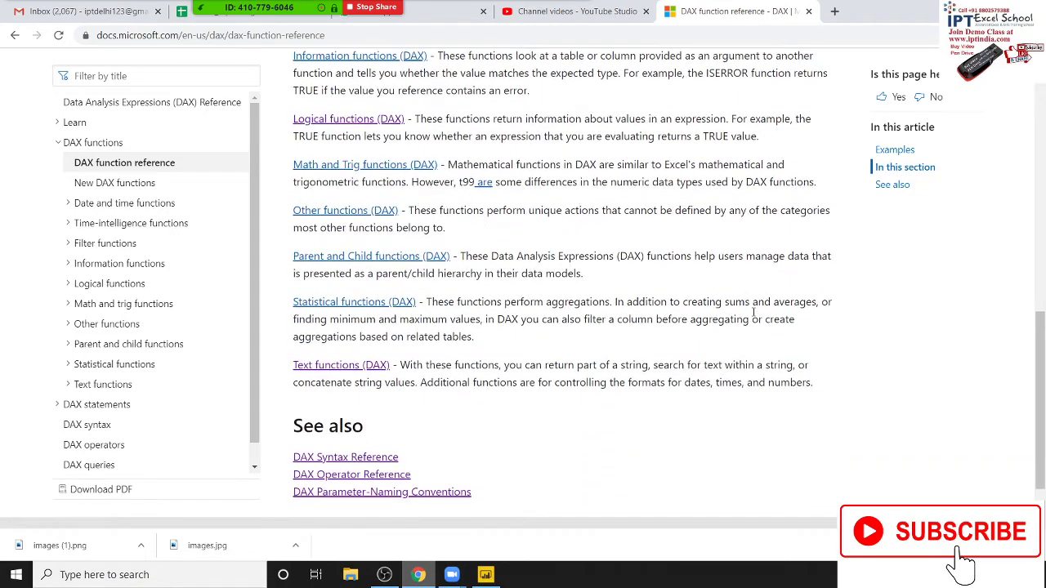
pyautogui.scroll(4, 753, 317)
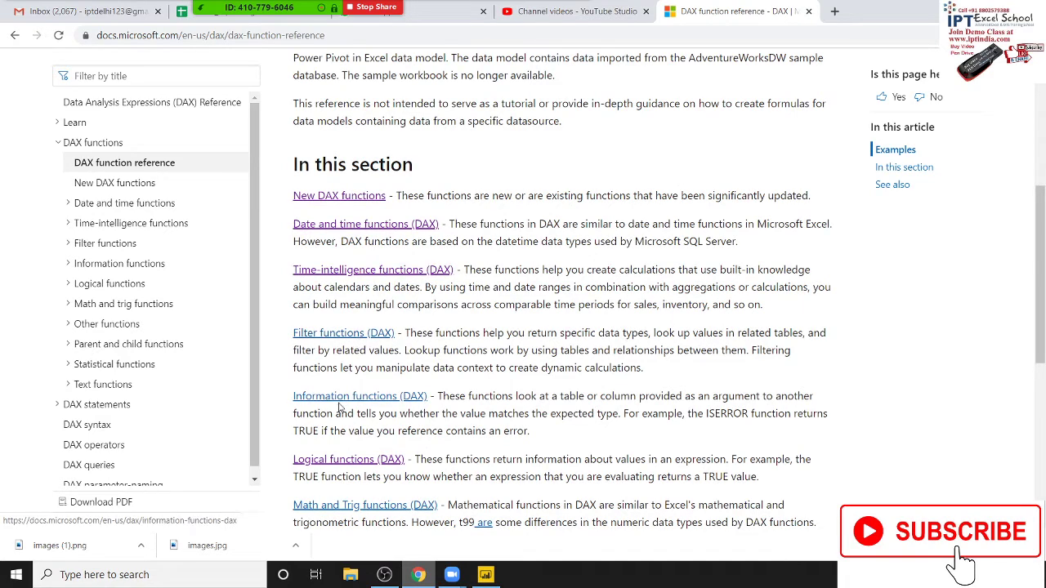
# Step: Open the Filter functions (DAX) page and scroll its table to the FILTER row
pyautogui.click(344, 337)
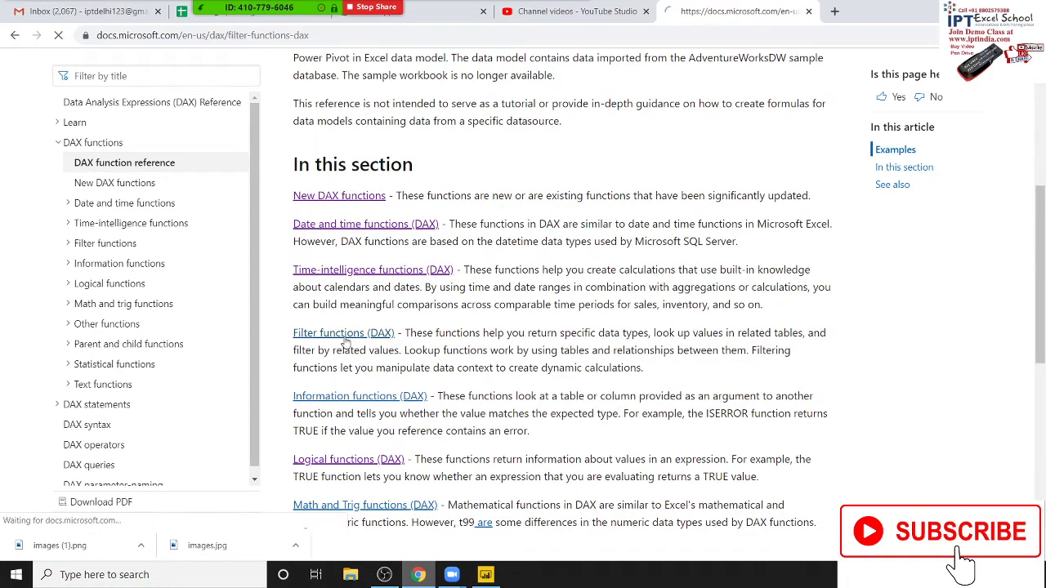
pyautogui.scroll(-3, 537, 350)
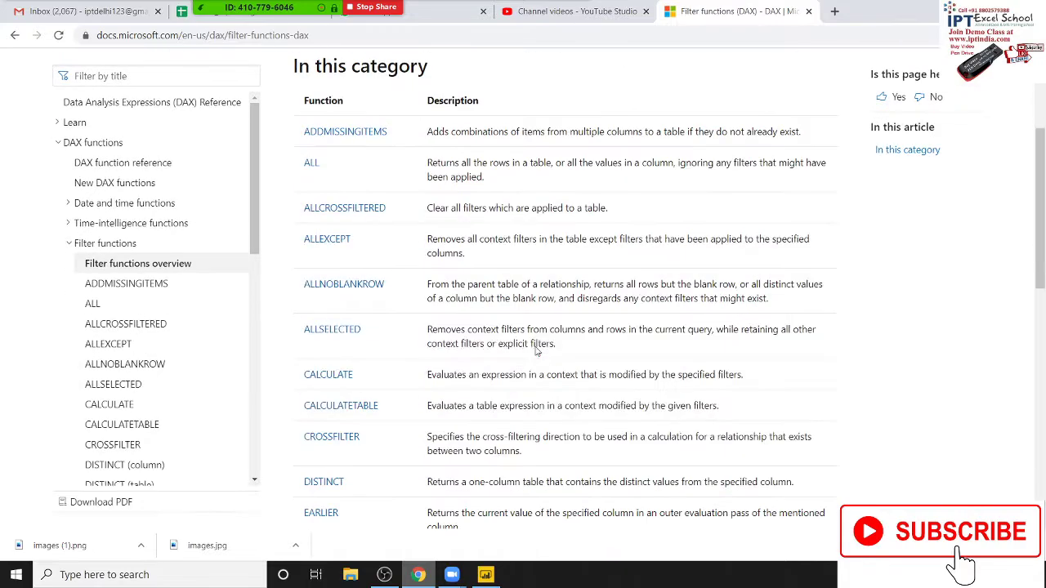
pyautogui.scroll(-4, 536, 343)
pyautogui.scroll(-4, 539, 350)
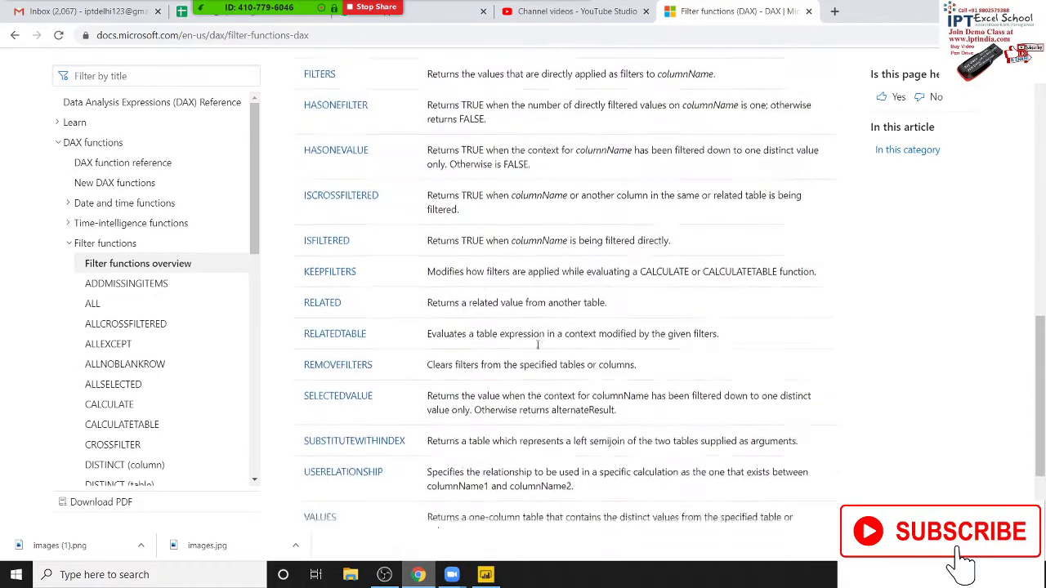
pyautogui.scroll(4, 539, 350)
pyautogui.scroll(2, 540, 350)
pyautogui.scroll(2, 539, 350)
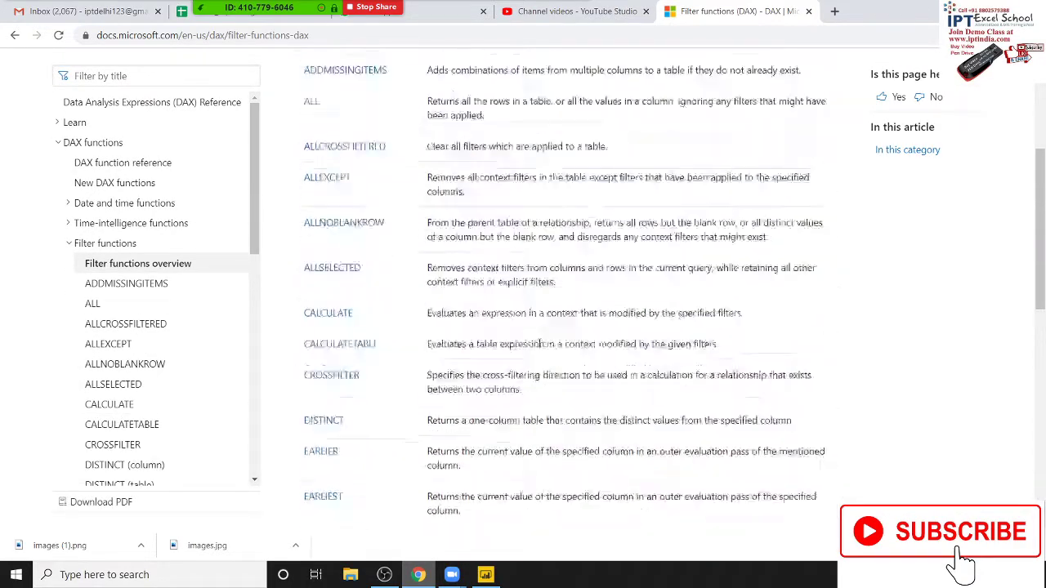
pyautogui.scroll(3, 538, 343)
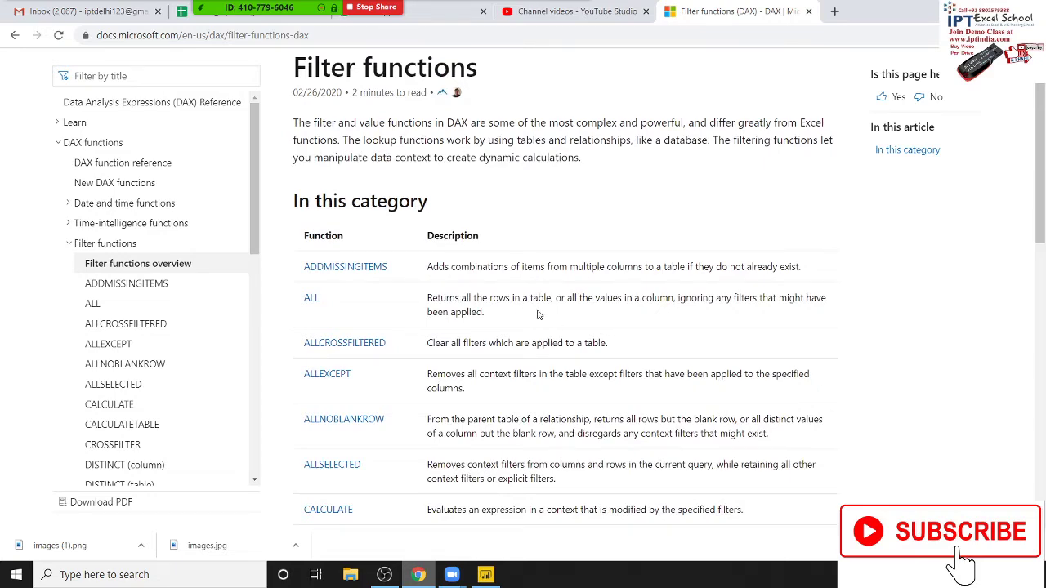
pyautogui.scroll(-4, 539, 319)
pyautogui.scroll(-3, 543, 343)
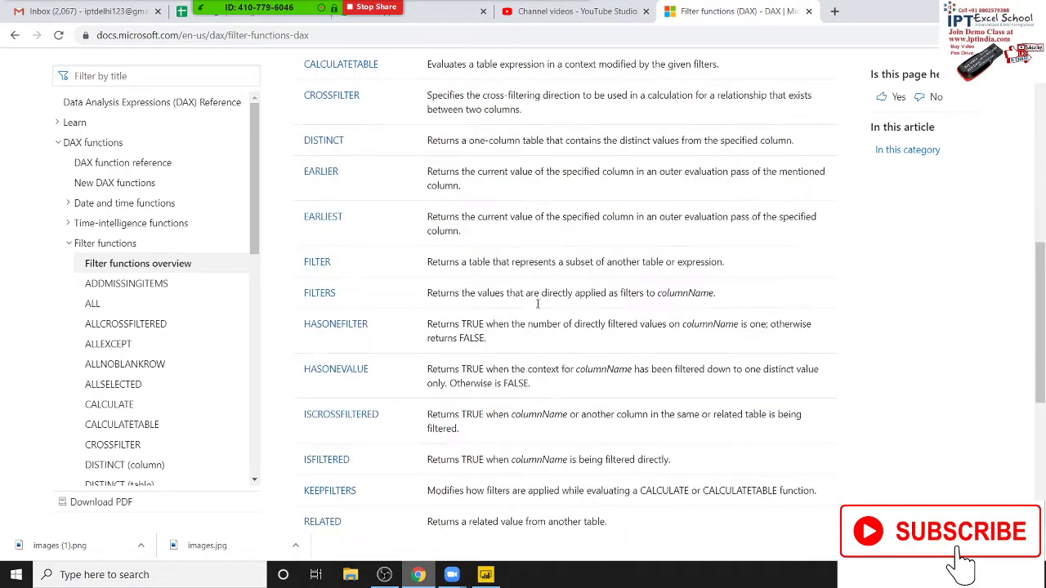
# Step: Read the FILTER function's syntax, remarks and example, then switch back to Power BI Desktop
pyautogui.click(316, 262)
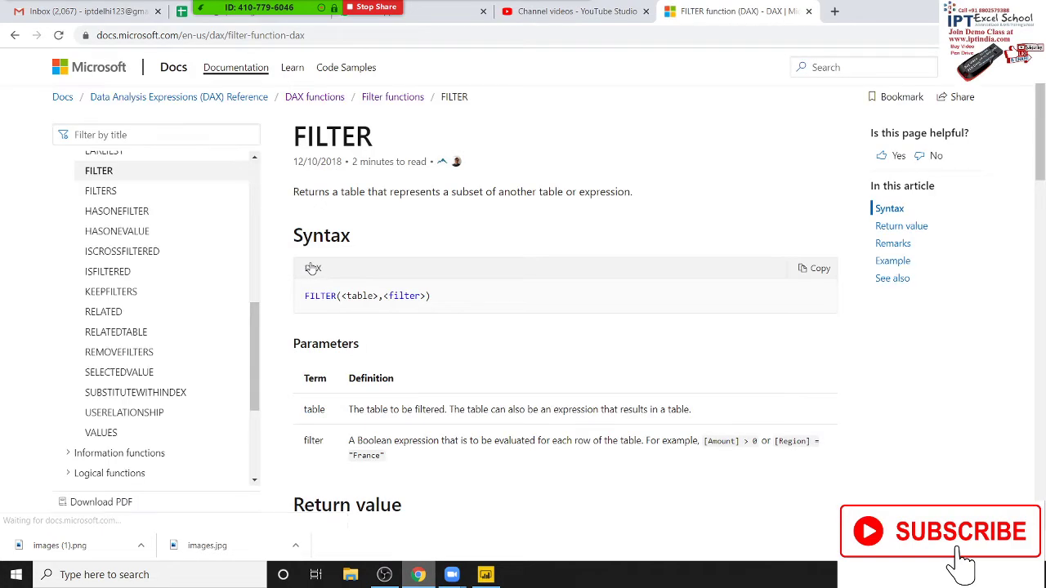
pyautogui.scroll(-3, 394, 336)
pyautogui.scroll(-2, 392, 335)
pyautogui.scroll(-2, 401, 331)
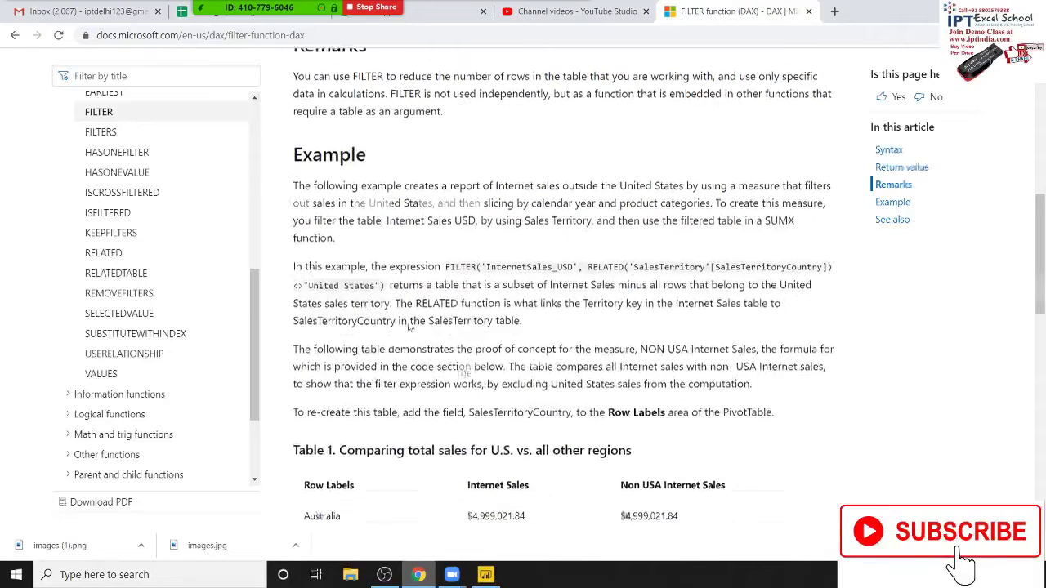
pyautogui.scroll(3, 409, 323)
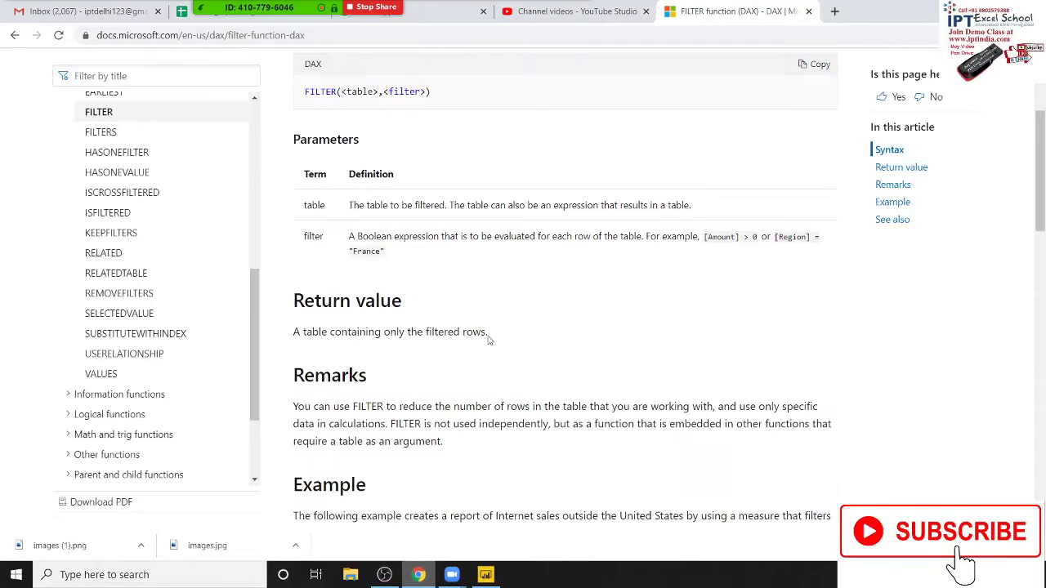
pyautogui.click(486, 574)
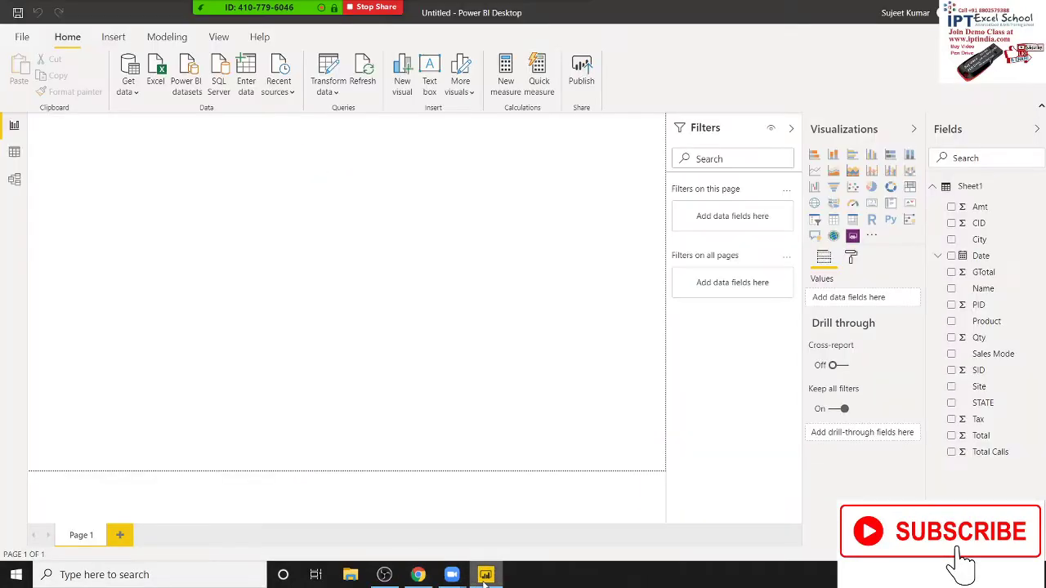
pyautogui.click(14, 153)
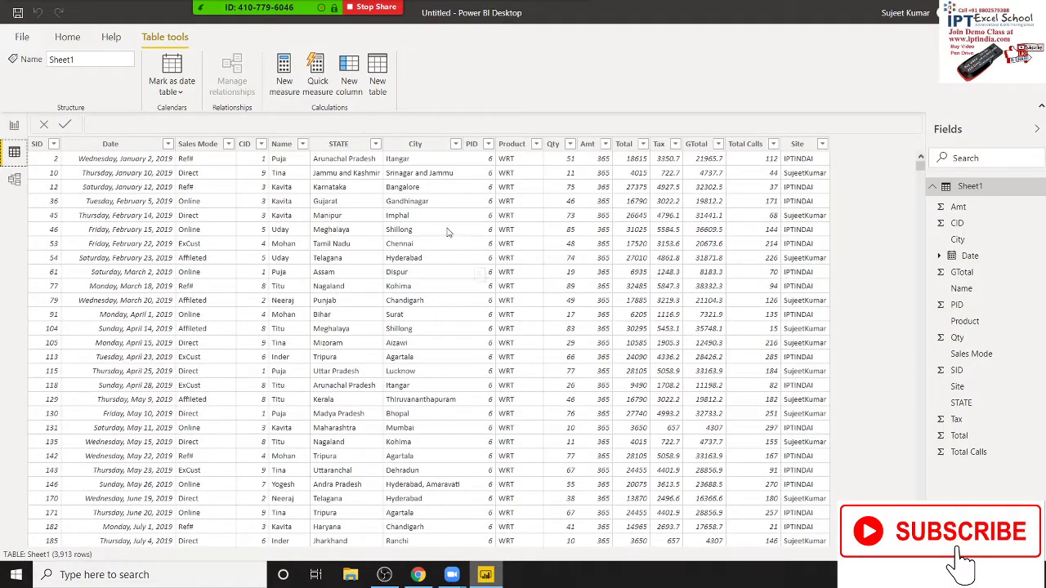
pyautogui.click(327, 215)
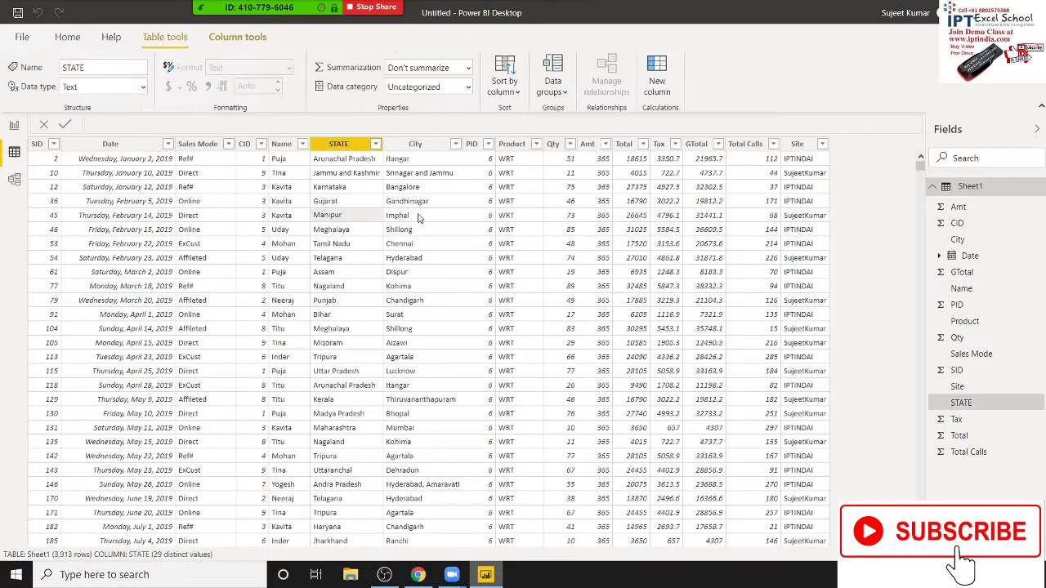
pyautogui.scroll(-5, 417, 218)
pyautogui.scroll(5, 418, 217)
pyautogui.click(281, 147)
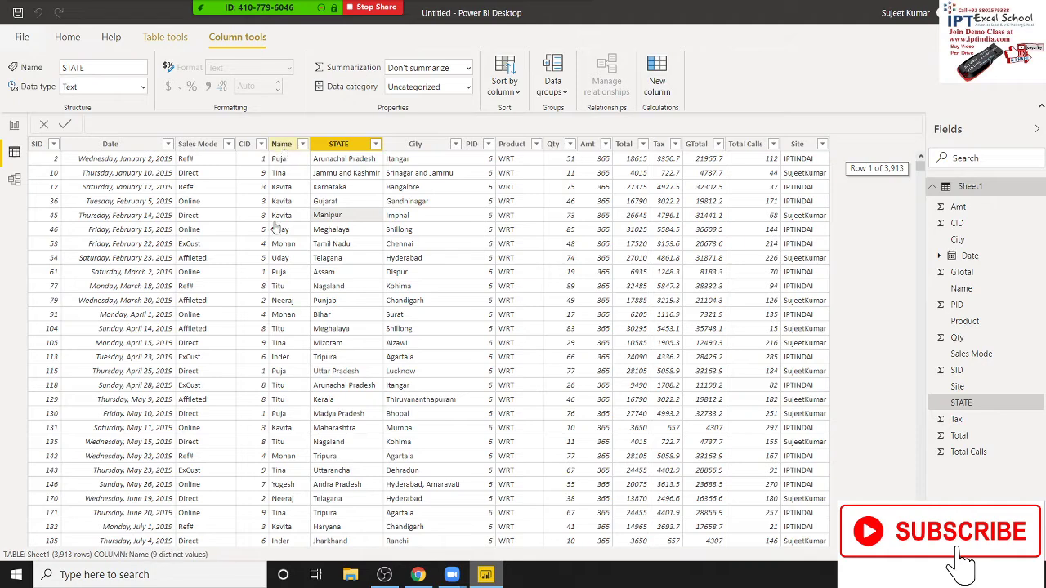
pyautogui.click(13, 125)
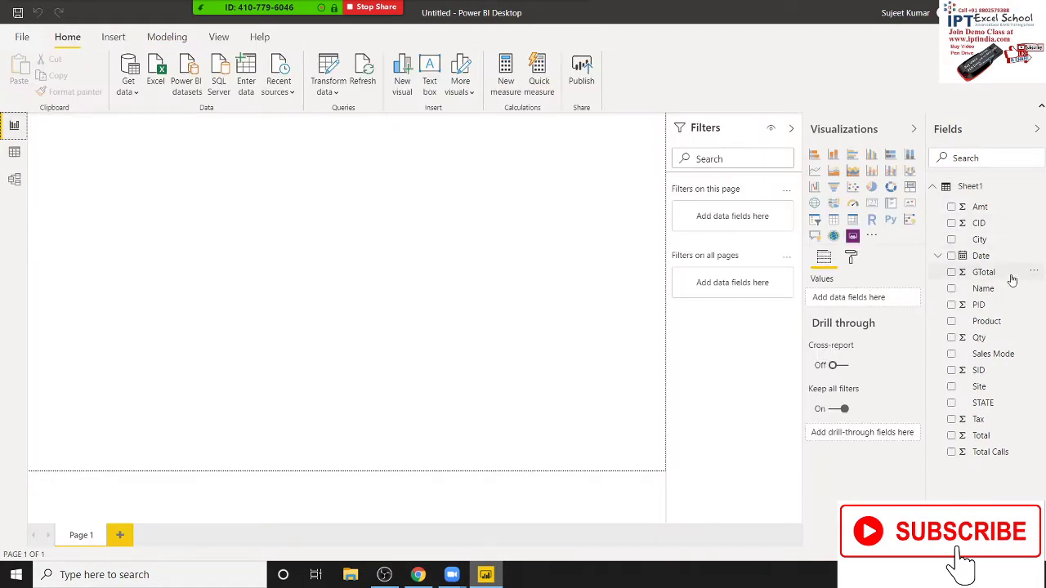
# Step: Replace a stray Name visual with an enlarged Qty by Product clustered column chart
pyautogui.moveTo(1010, 296); pyautogui.dragTo(365, 298)
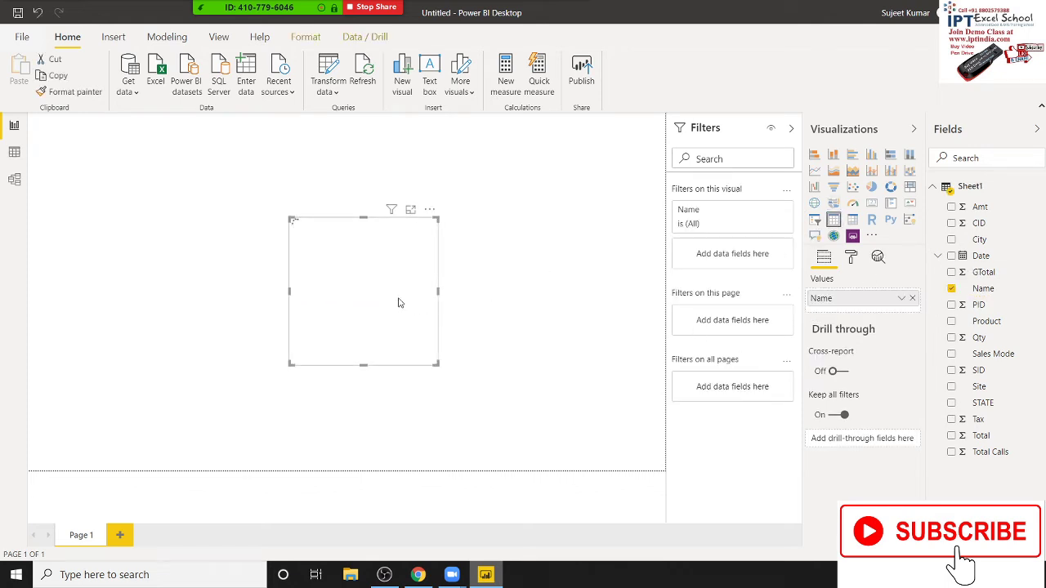
pyautogui.press('Delete')
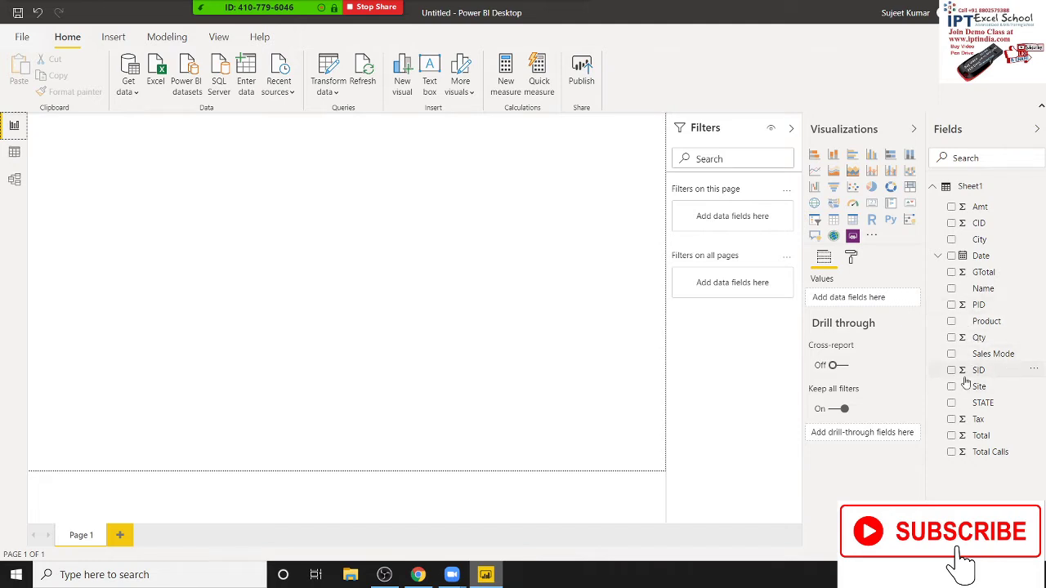
pyautogui.click(951, 321)
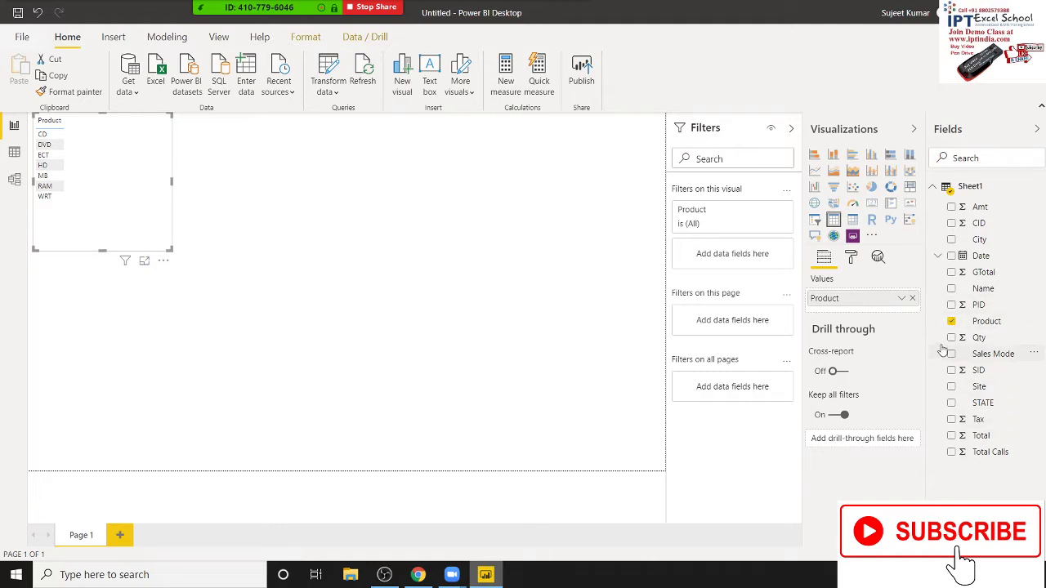
pyautogui.click(951, 337)
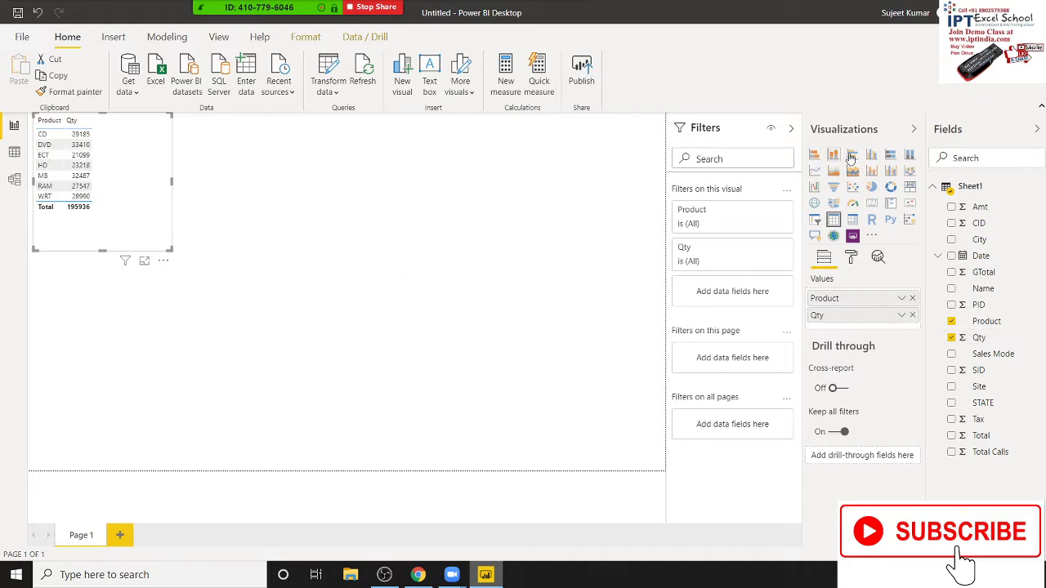
pyautogui.click(872, 164)
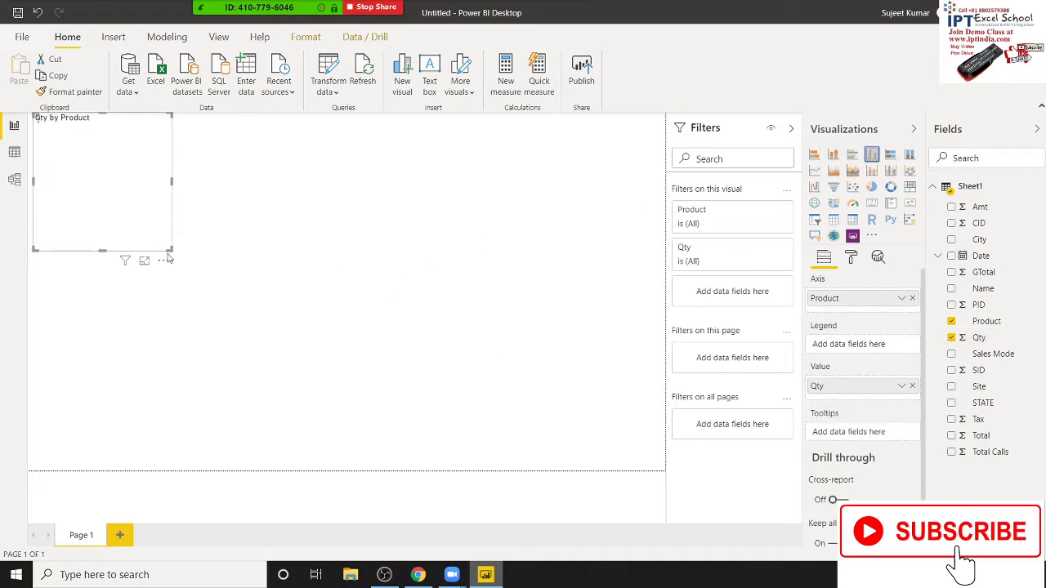
pyautogui.moveTo(172, 249); pyautogui.dragTo(347, 351)
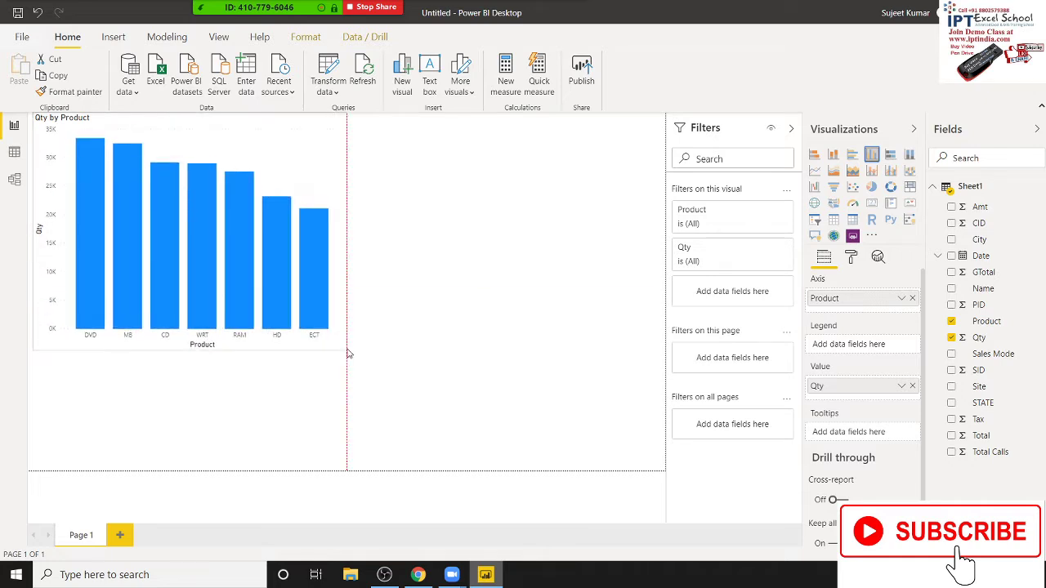
pyautogui.click(349, 353)
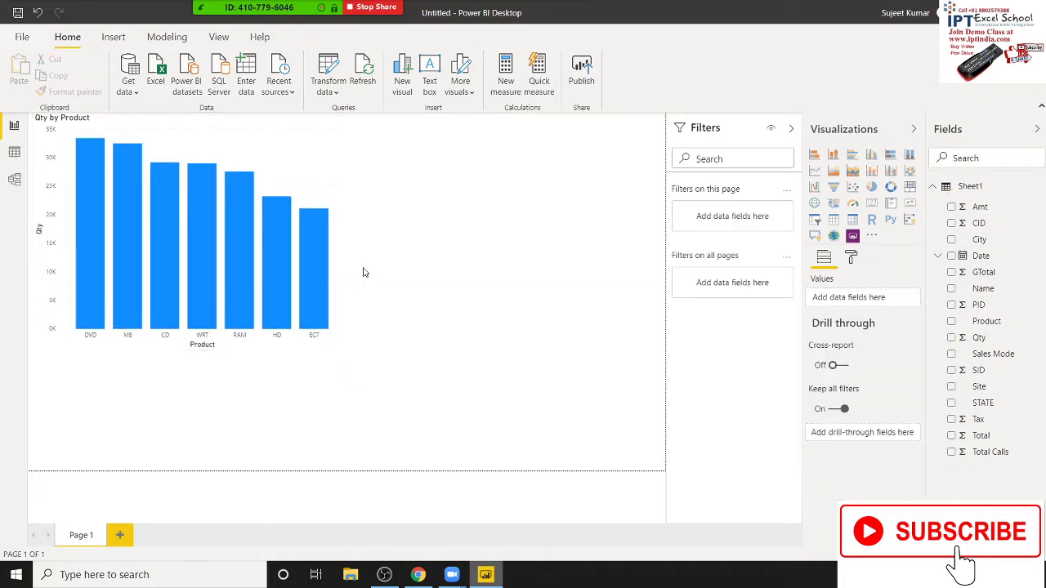
# Step: Add a Name slicer right of the chart, styled as a resized dropdown
pyautogui.click(815, 220)
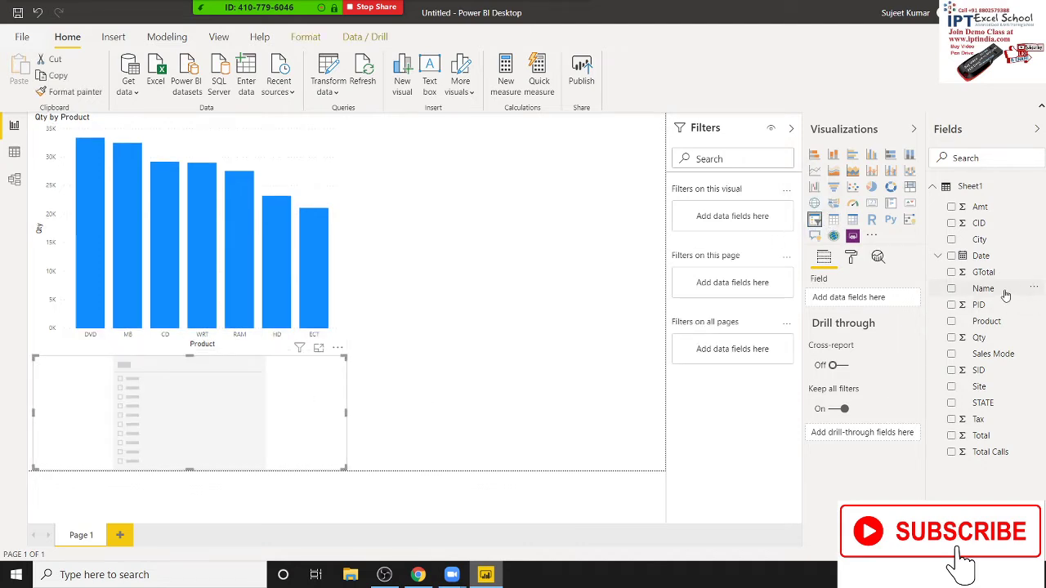
pyautogui.moveTo(1002, 290); pyautogui.dragTo(264, 447)
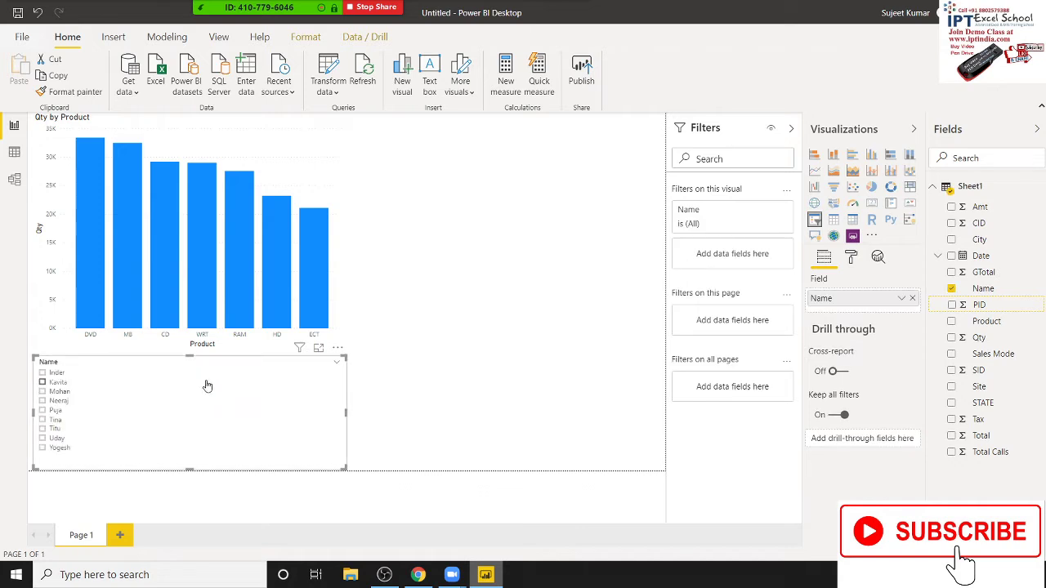
pyautogui.moveTo(229, 367)
pyautogui.mouseDown()
pyautogui.moveTo(547, 205)
pyautogui.moveTo(581, 163)
pyautogui.mouseUp()
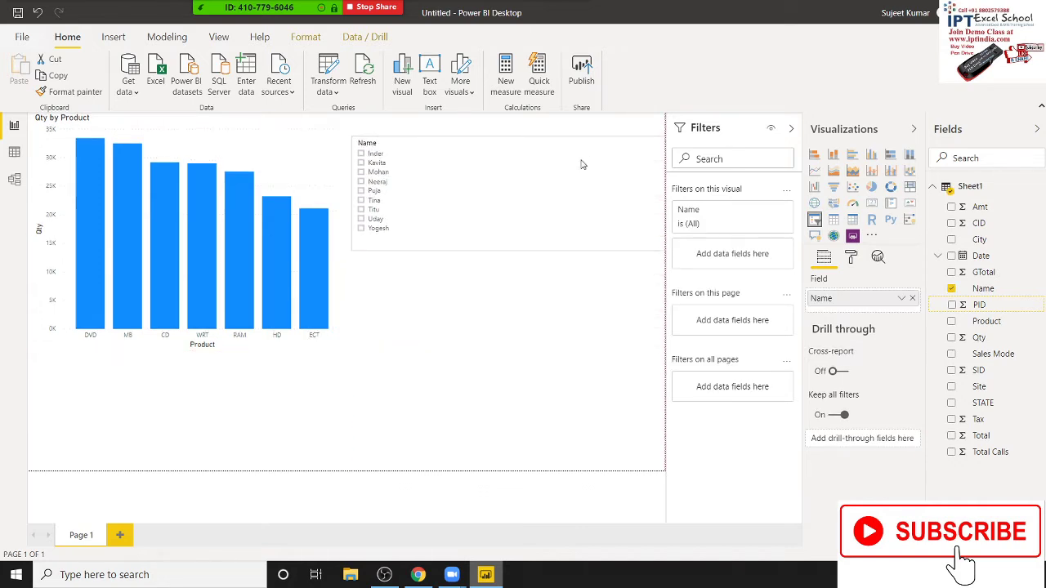
pyautogui.click(656, 152)
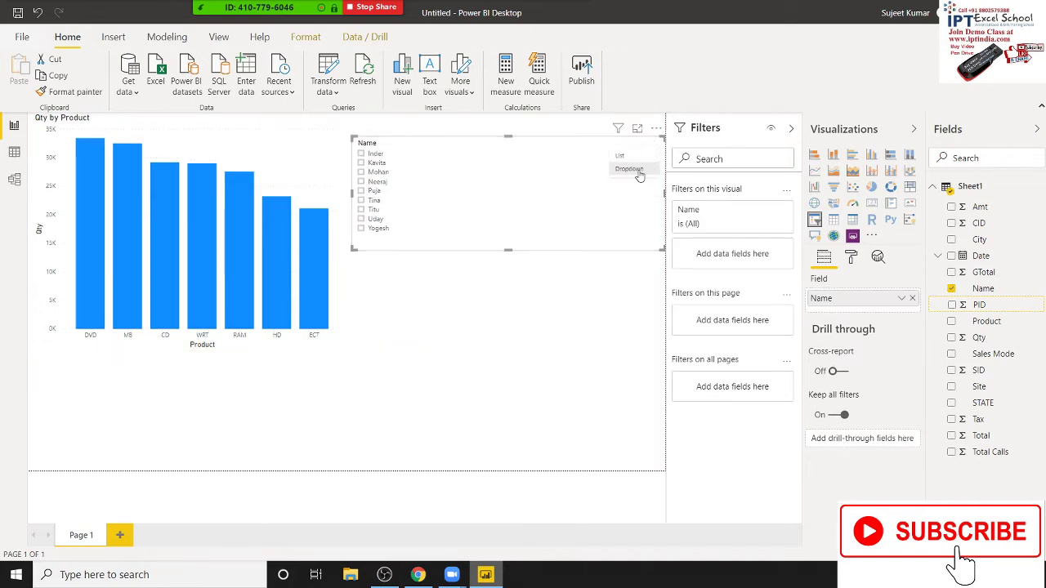
pyautogui.click(637, 169)
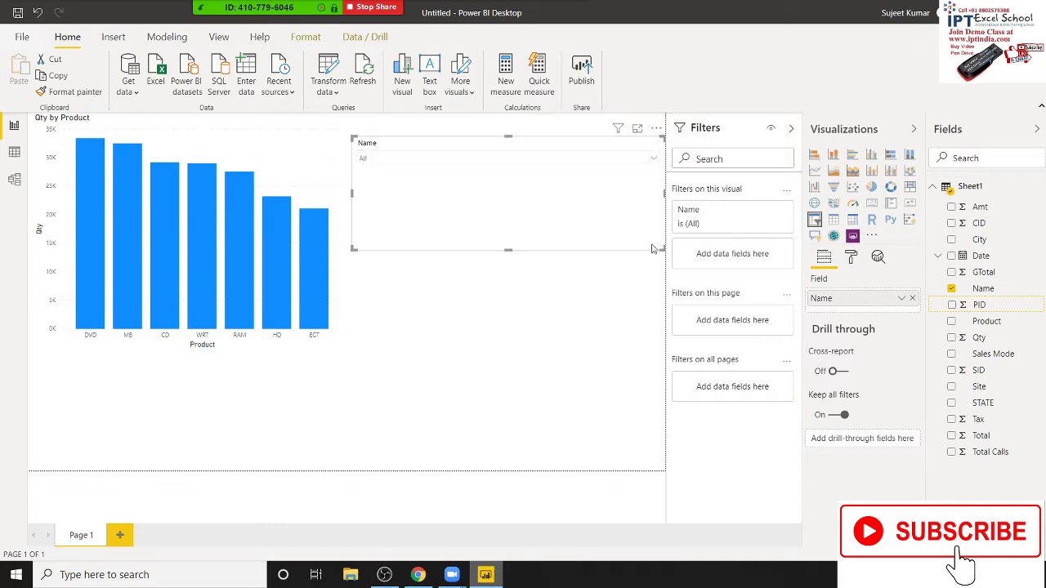
pyautogui.moveTo(626, 237); pyautogui.dragTo(569, 171)
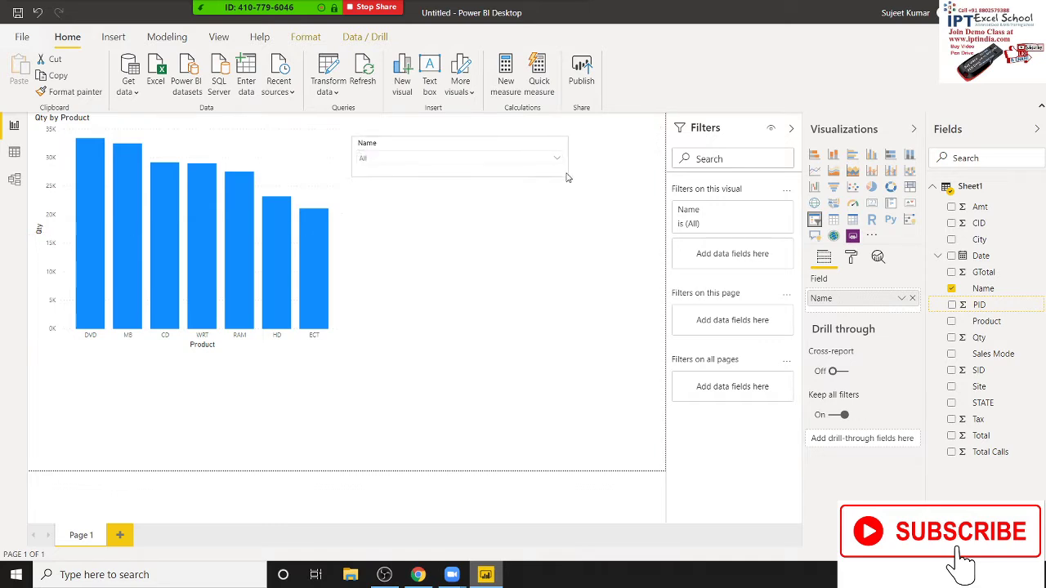
pyautogui.click(546, 214)
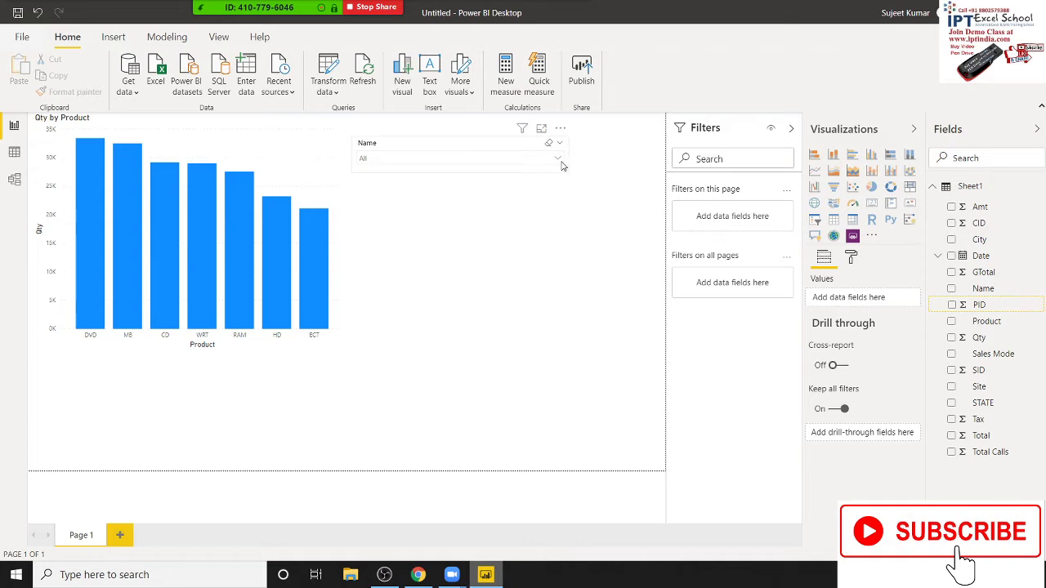
# Step: Select Tina in the Name slicer dropdown to filter the chart
pyautogui.click(558, 158)
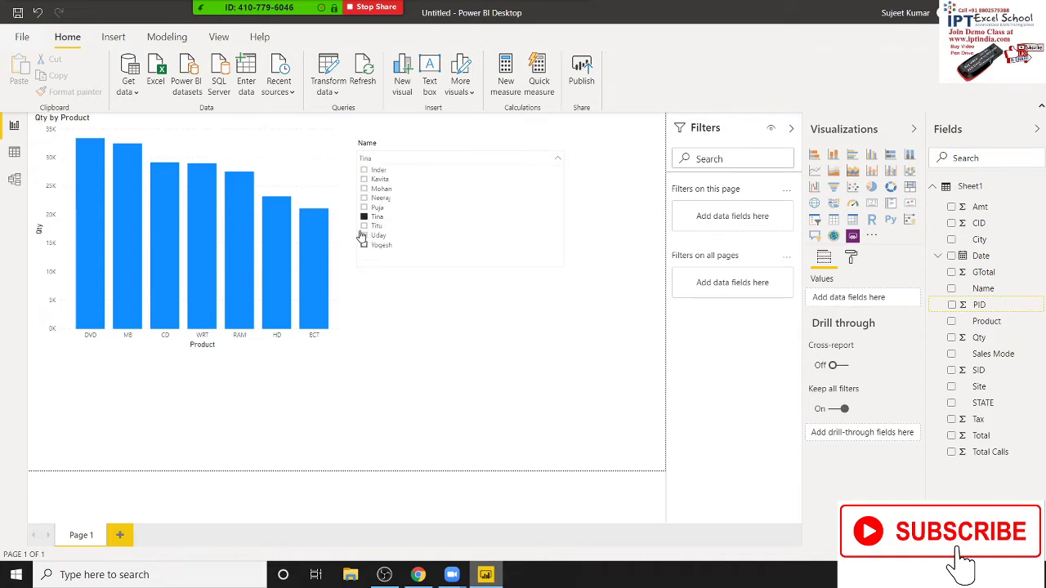
pyautogui.click(364, 218)
pyautogui.click(364, 218)
pyautogui.click(364, 217)
pyautogui.click(476, 315)
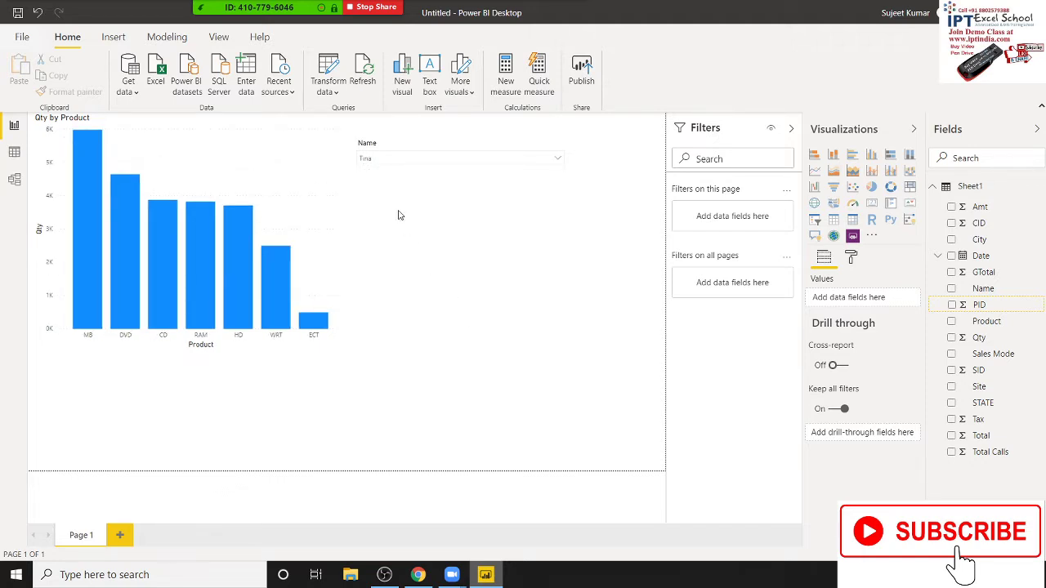
pyautogui.click(557, 160)
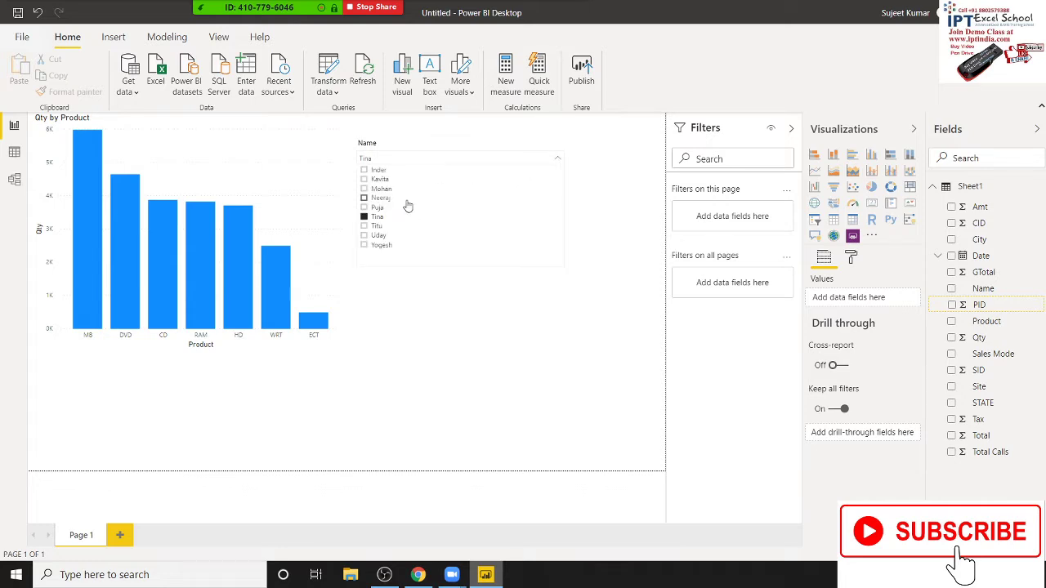
pyautogui.click(434, 335)
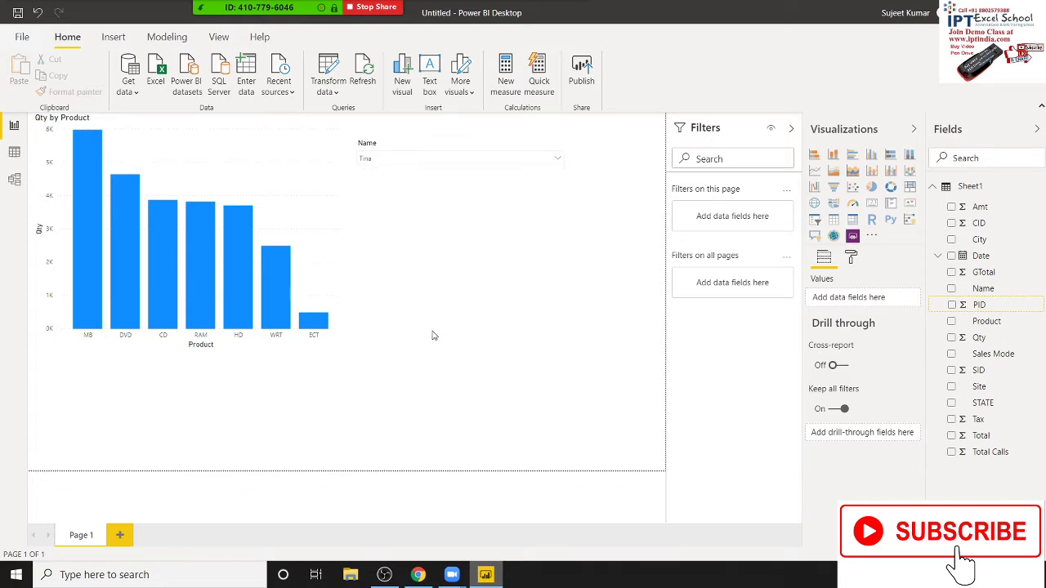
# Step: Add a second report page renamed Puja, then switch to the Sheet1 Data view
pyautogui.click(125, 533)
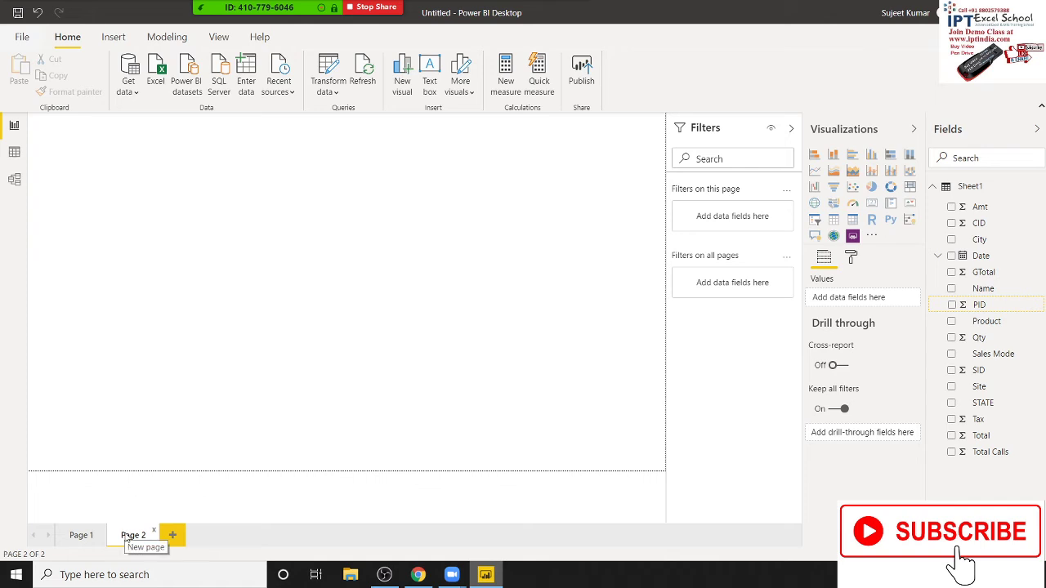
pyautogui.doubleClick(127, 533)
pyautogui.write('Sum')
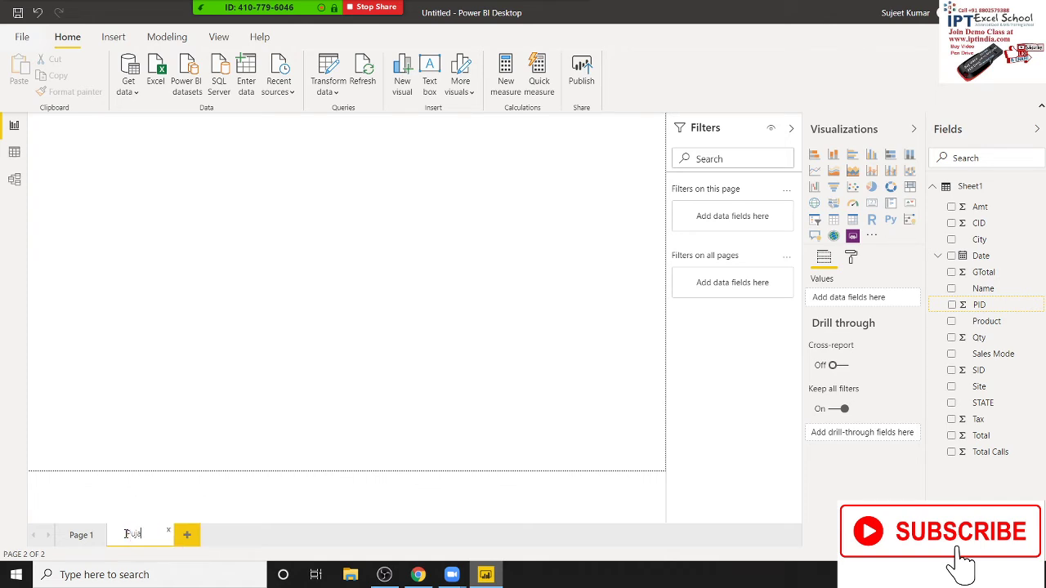
pyautogui.press('Return')
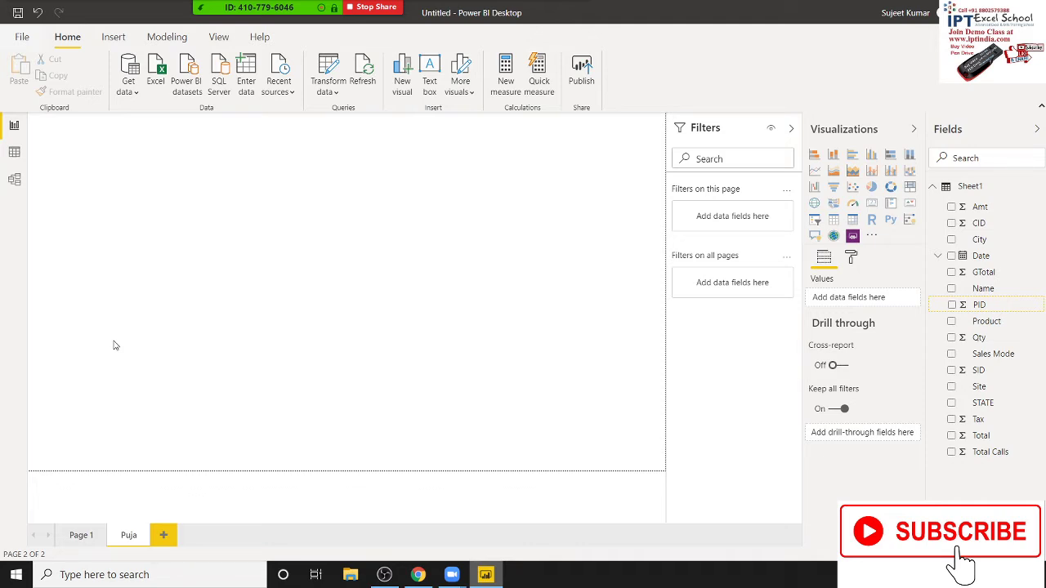
pyautogui.click(14, 153)
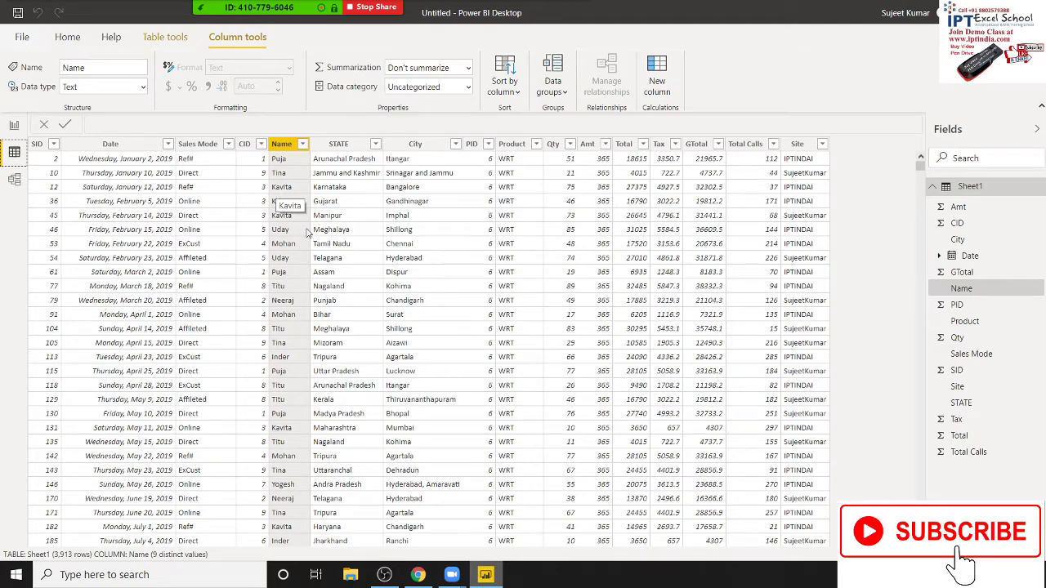
# Step: Start a new calculated table and select its default name Table in the formula bar
pyautogui.click(935, 196)
pyautogui.click(932, 188)
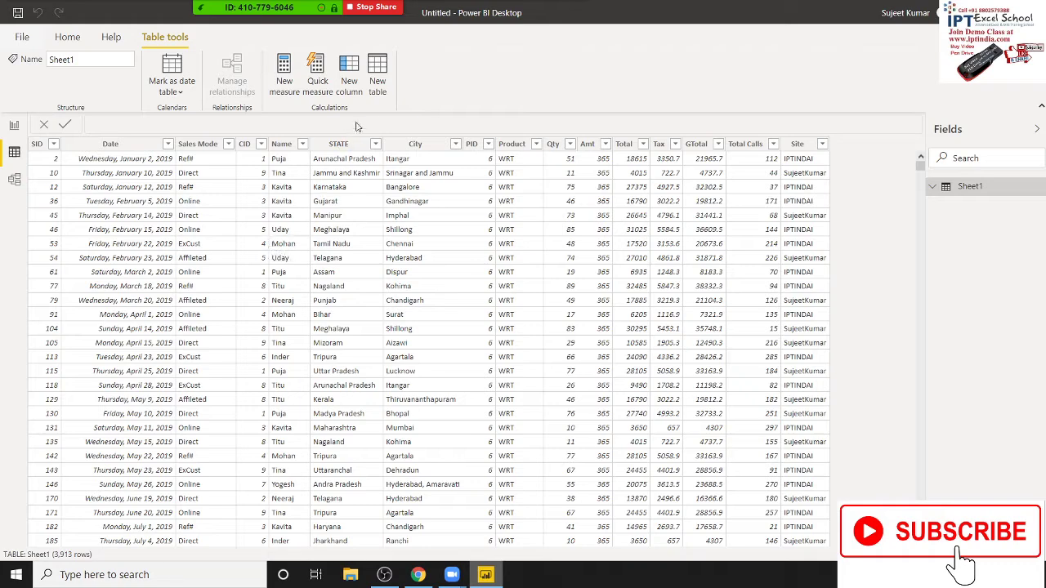
pyautogui.click(378, 74)
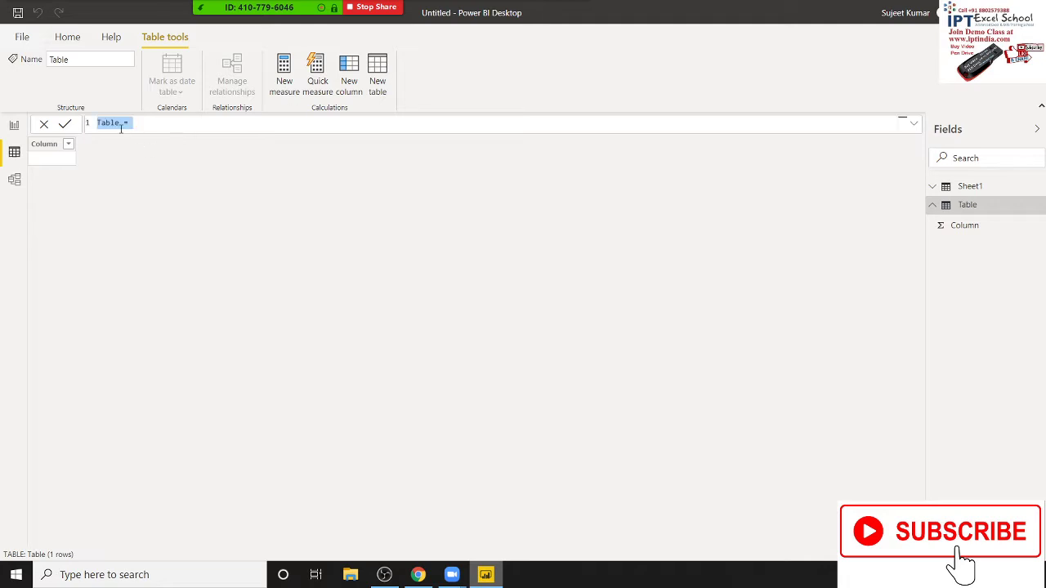
pyautogui.click(121, 124)
pyautogui.doubleClick(120, 124)
# Step: Begin the formula as Puja = FILTER(Sheet1 using autocomplete suggestions
pyautogui.write('Puja = f')
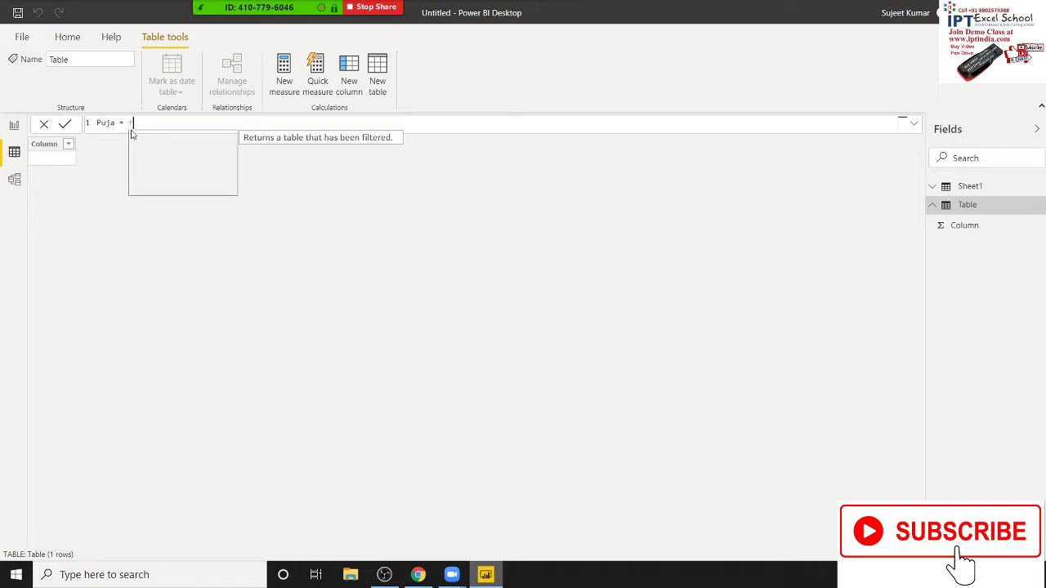
pyautogui.write('ilter')
pyautogui.press('Tab')
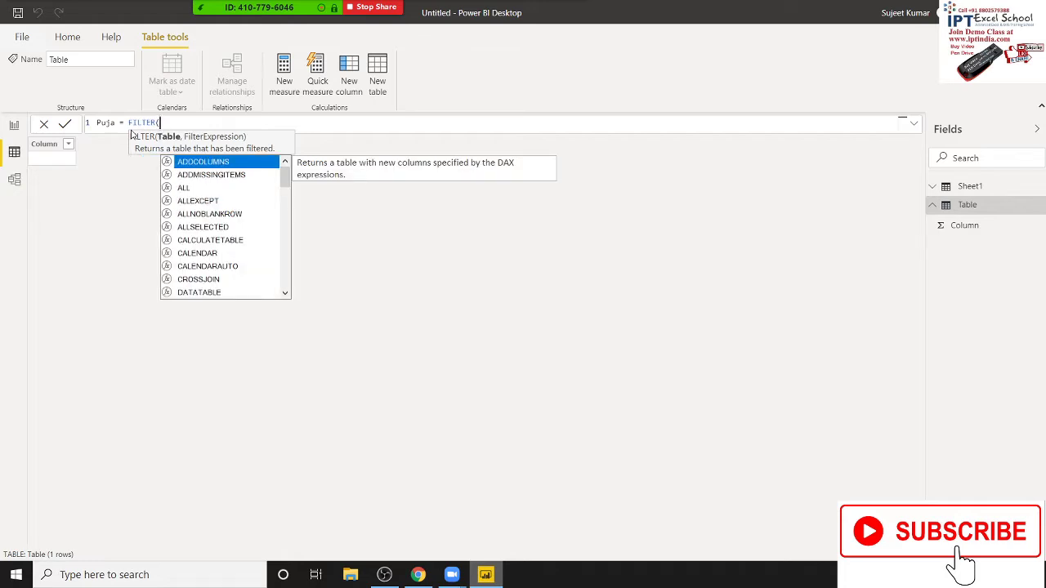
pyautogui.press('Down')
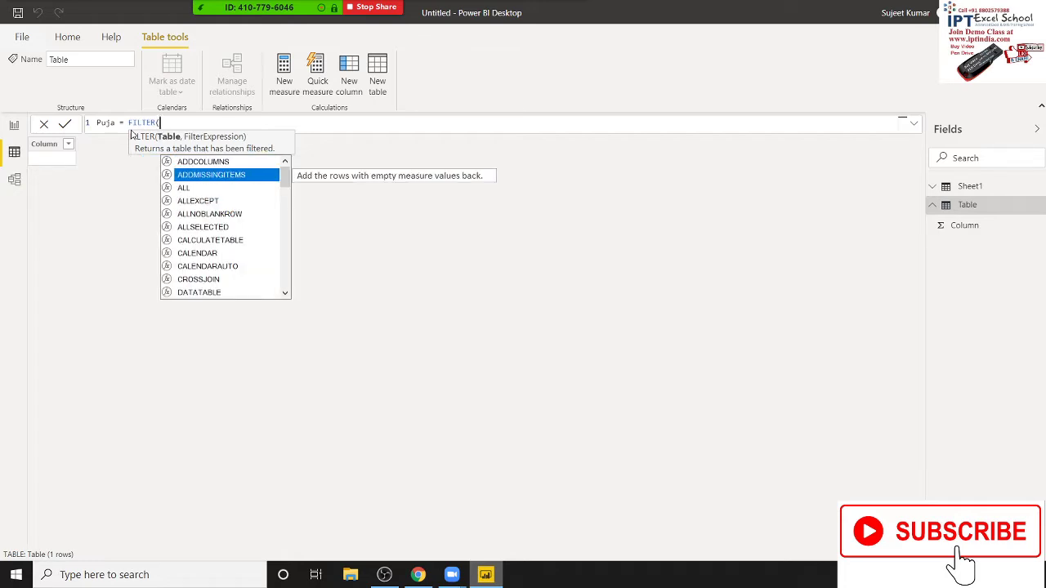
pyautogui.write('sh')
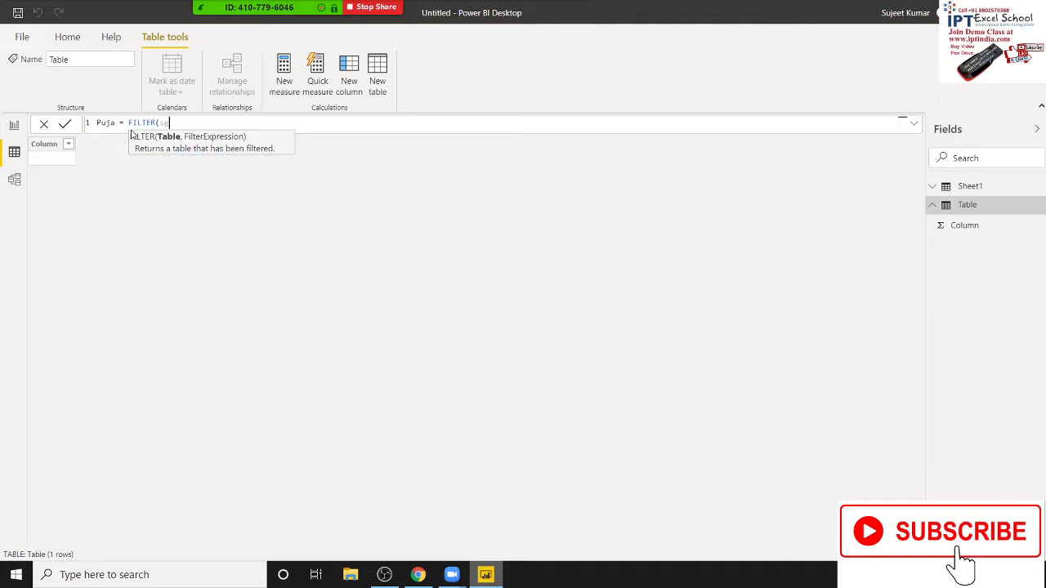
pyautogui.press('BackSpace')
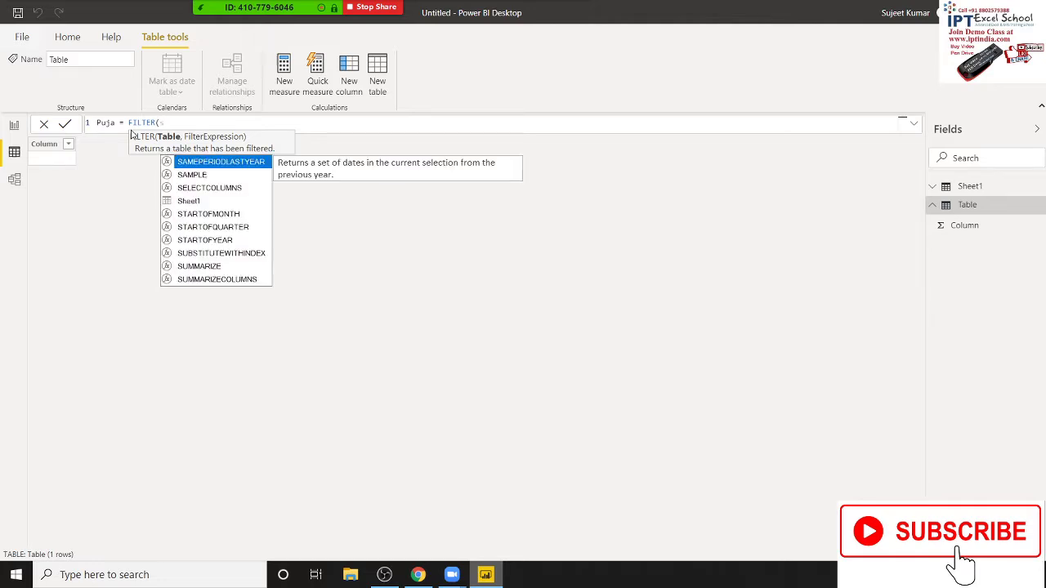
pyautogui.write('h')
pyautogui.press('Tab')
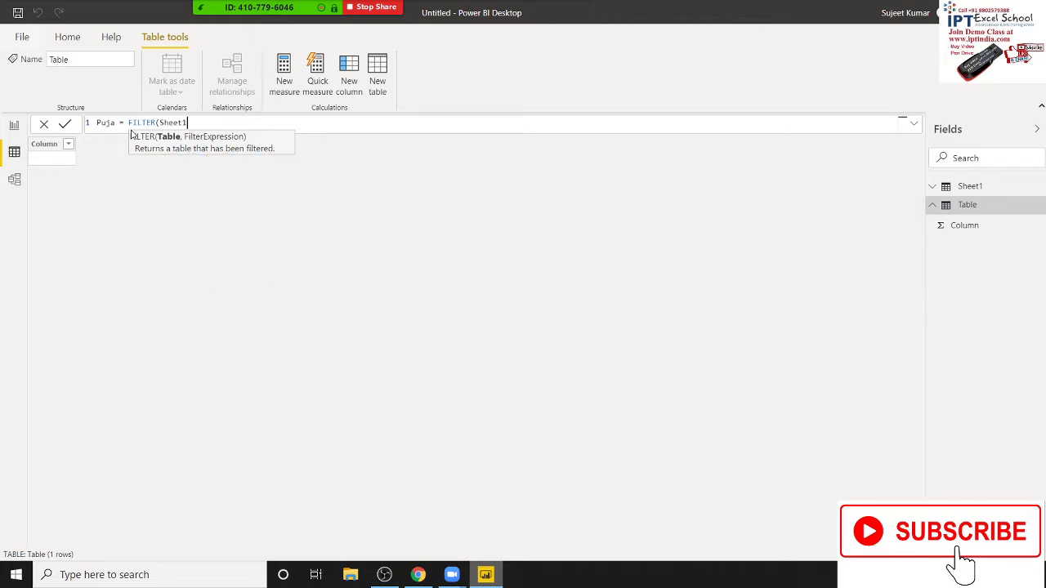
# Step: Complete the condition Sheet1[Name]="Puja" and commit the Puja table formula
pyautogui.write(',')
pyautogui.write(' Sh')
pyautogui.press('BackSpace')
pyautogui.press('BackSpace')
pyautogui.press('BackSpace')
pyautogui.write('sh')
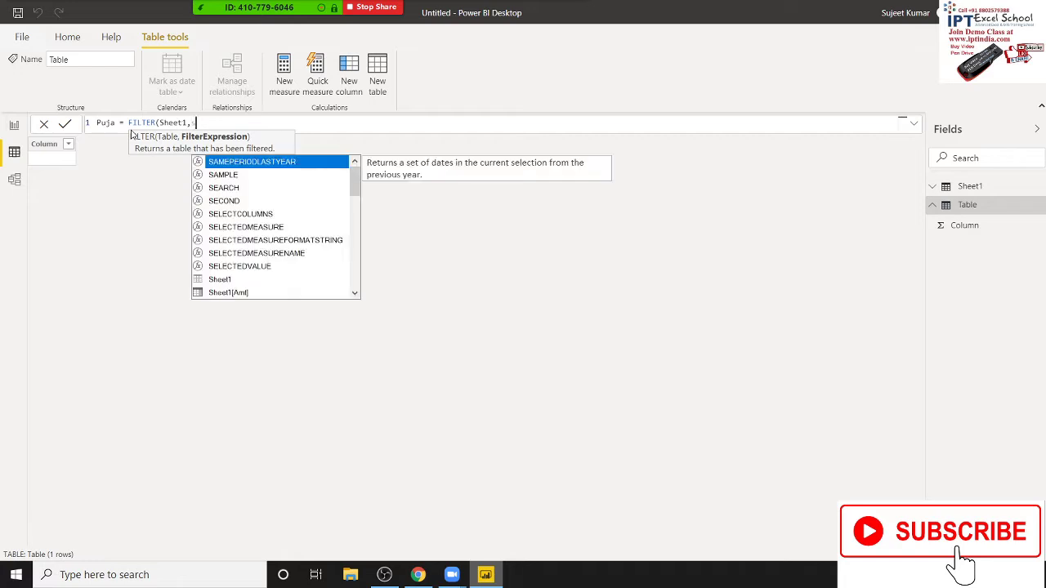
pyautogui.press('Down')
pyautogui.press('Down')
pyautogui.press('Down')
pyautogui.press('Down')
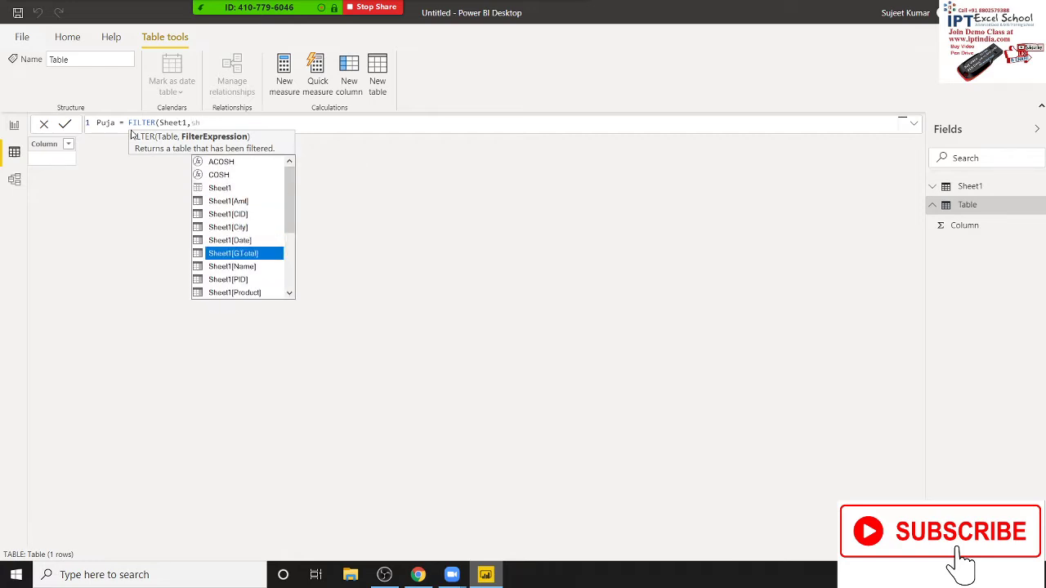
pyautogui.press('Down')
pyautogui.press('Tab')
pyautogui.write('"')
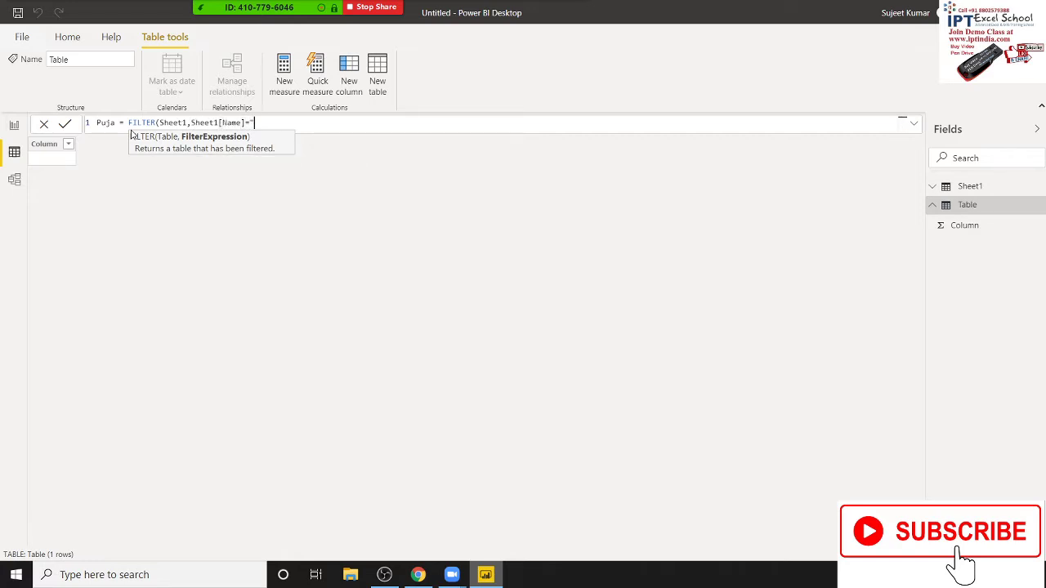
pyautogui.write('Puja')
pyautogui.write('"')
pyautogui.write(')')
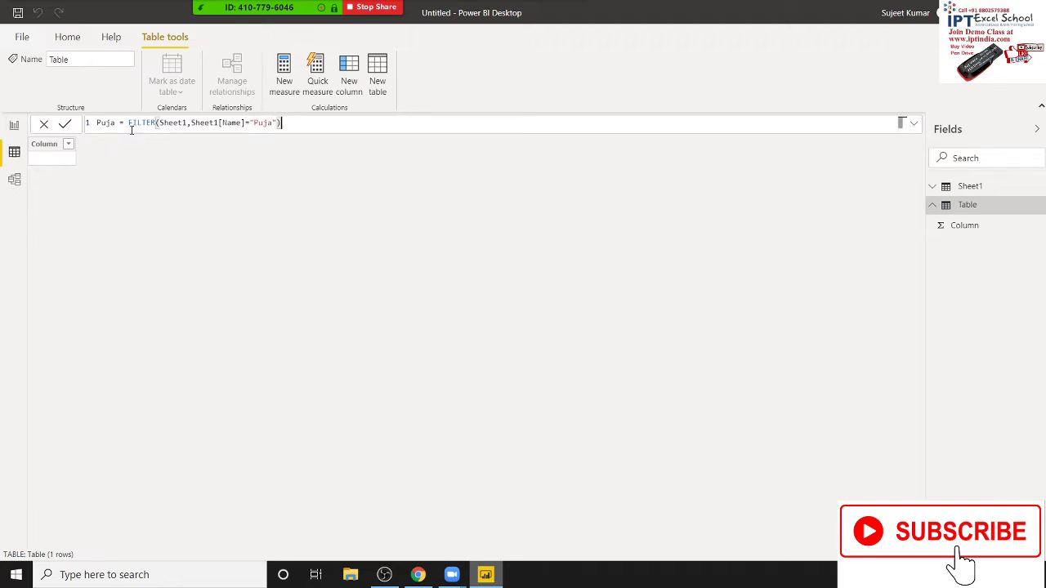
pyautogui.press('Return')
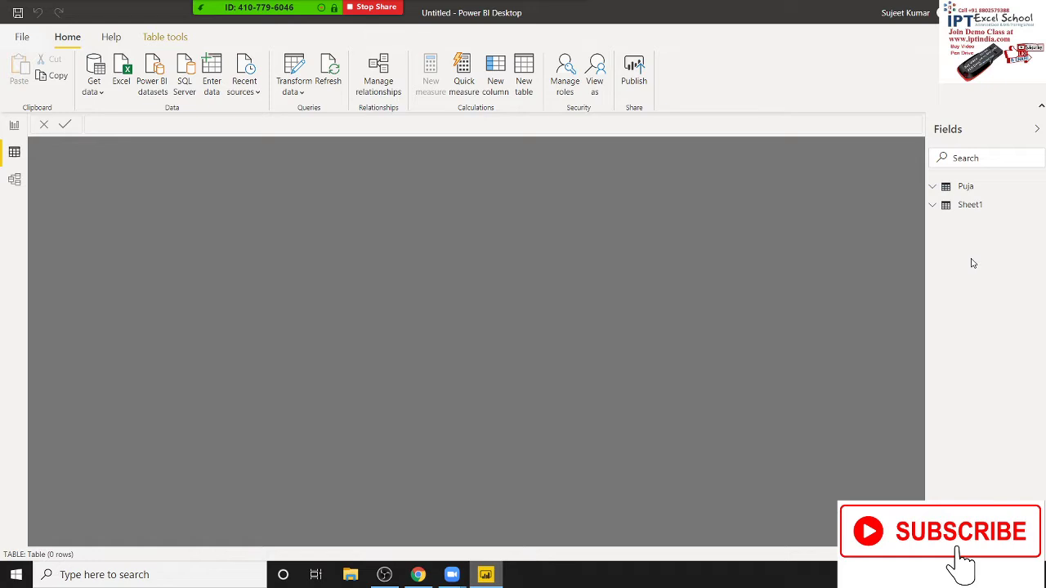
# Step: Inspect the Puja table's 455 rows, checking Amt and Name, then return to Report view
pyautogui.click(965, 190)
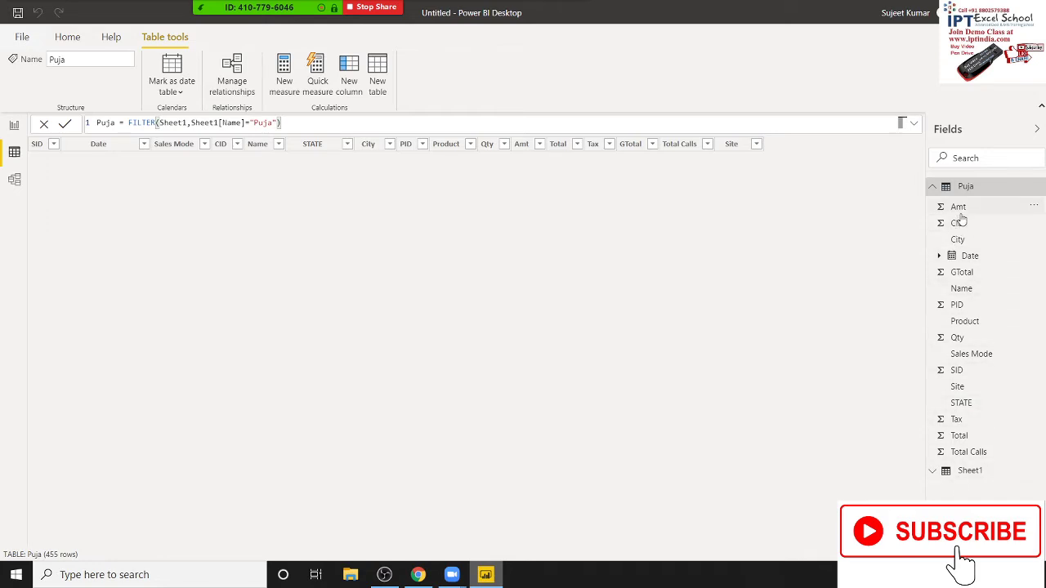
pyautogui.click(960, 214)
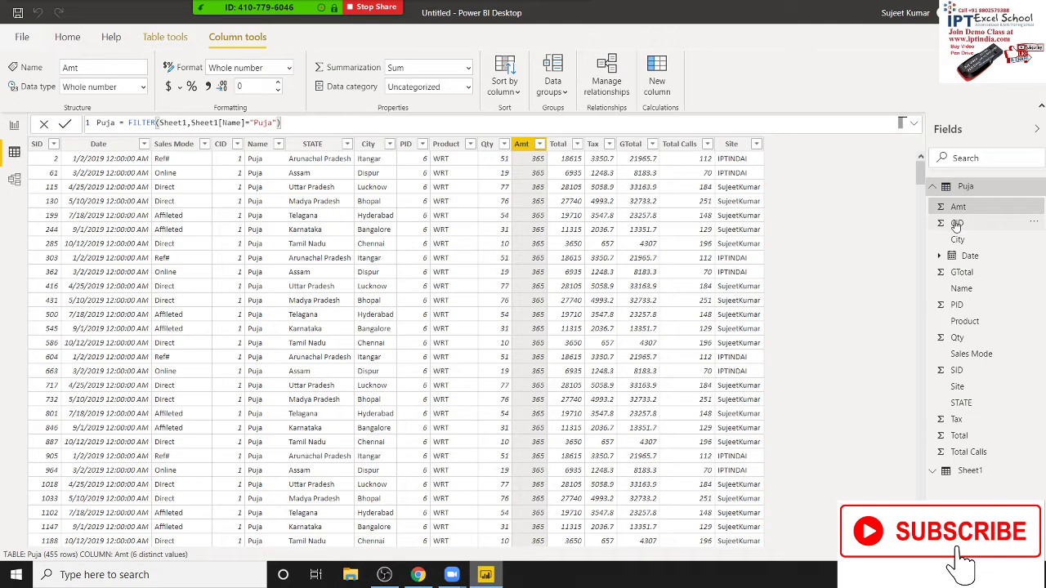
pyautogui.click(965, 188)
pyautogui.click(261, 186)
pyautogui.scroll(-15, 263, 295)
pyautogui.scroll(-5, 263, 296)
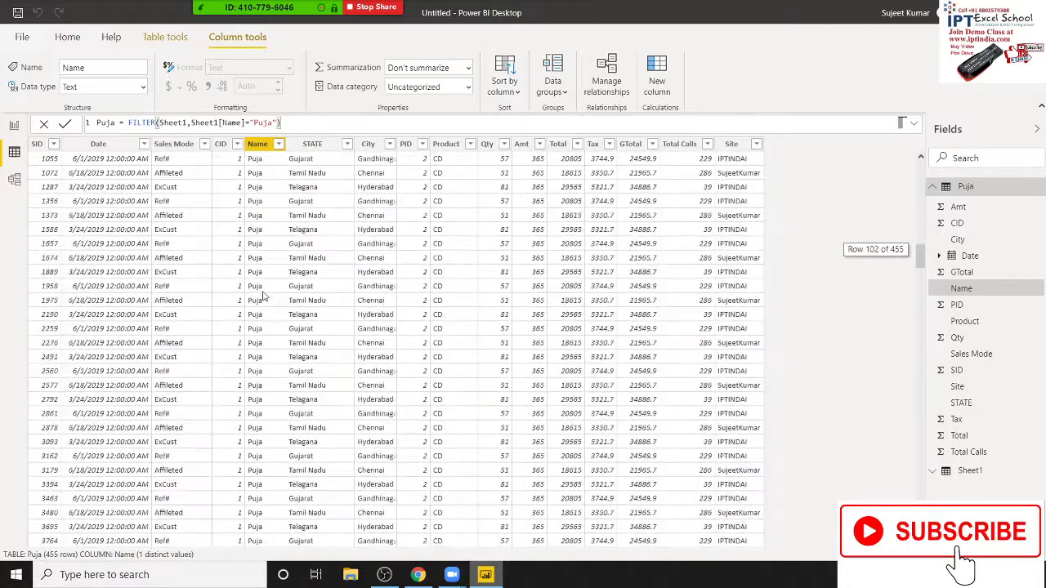
pyautogui.click(14, 129)
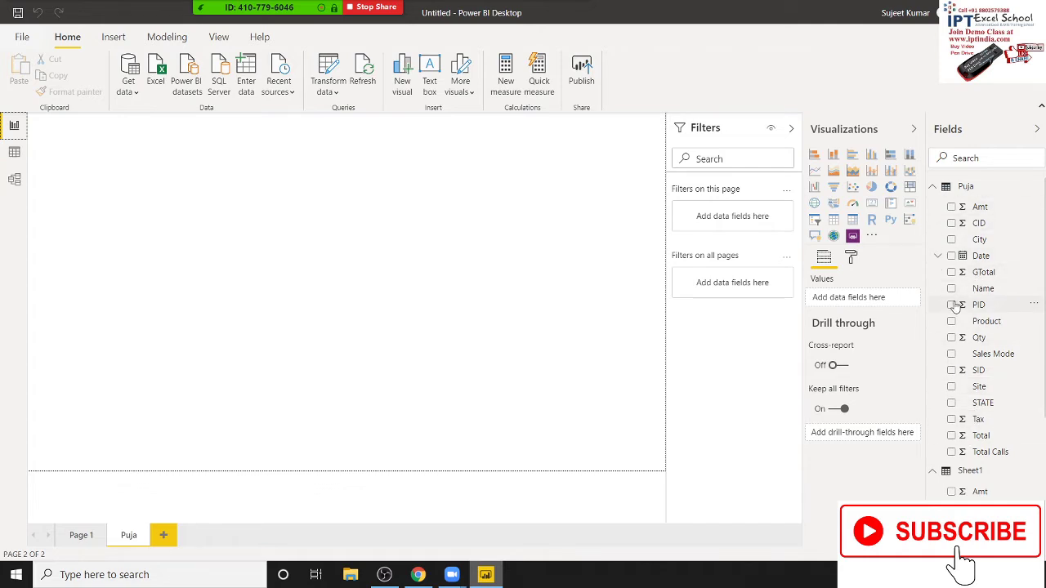
# Step: Build a Qty by Product column chart from the Puja table and enlarge it on the canvas
pyautogui.click(981, 321)
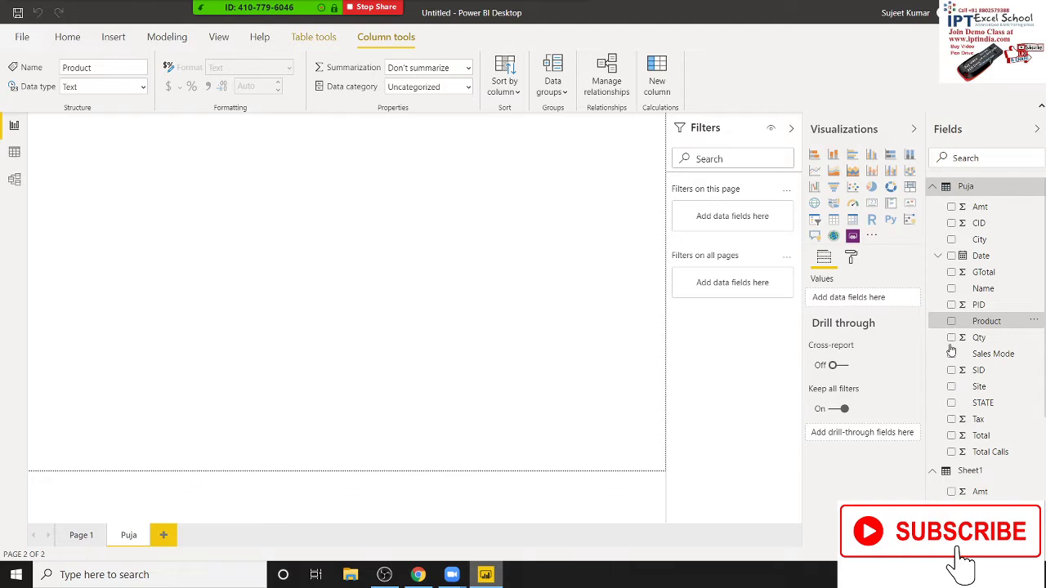
pyautogui.click(951, 321)
pyautogui.click(951, 337)
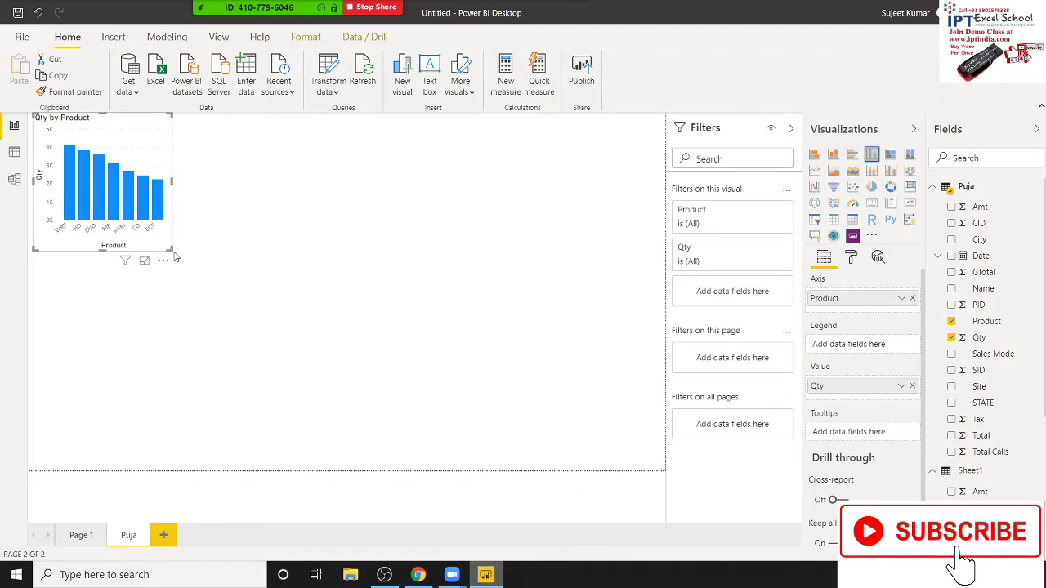
pyautogui.moveTo(170, 249)
pyautogui.mouseDown()
pyautogui.moveTo(288, 358)
pyautogui.moveTo(347, 440)
pyautogui.mouseUp()
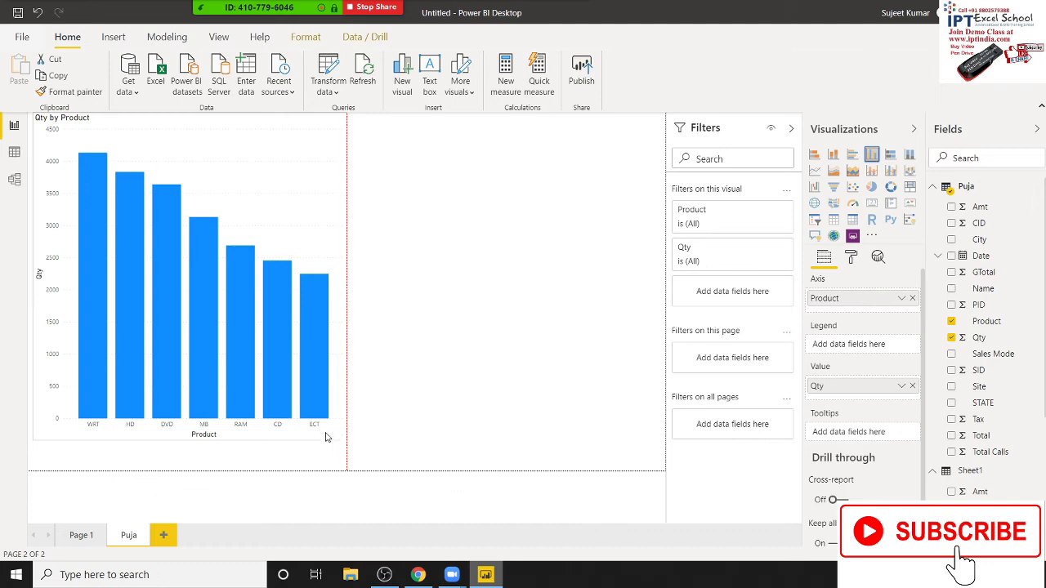
pyautogui.click(494, 216)
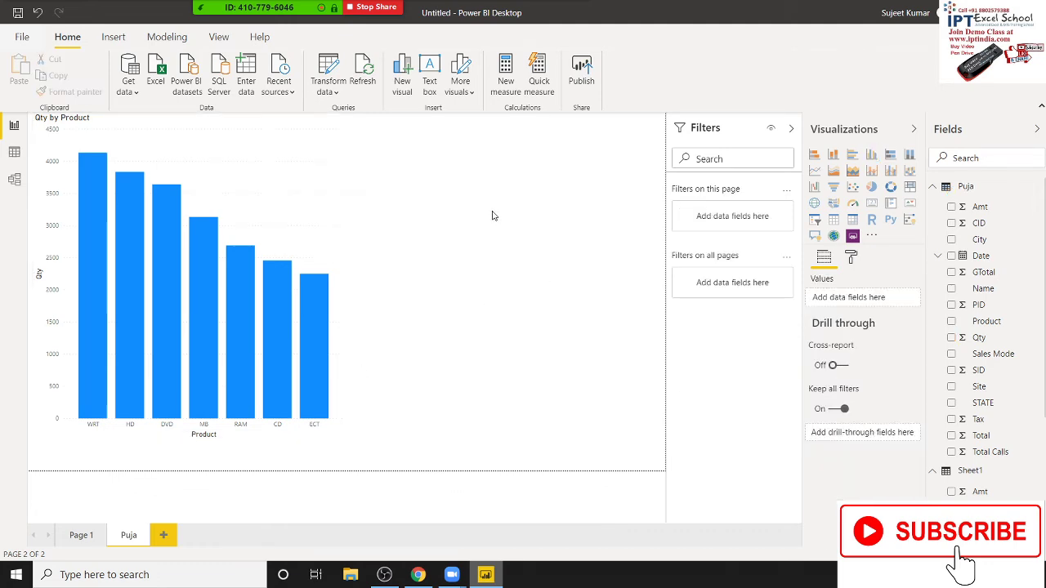
# Step: Open the Puja table in Data view and wrap its Name="Puja" condition in OR
pyautogui.click(14, 152)
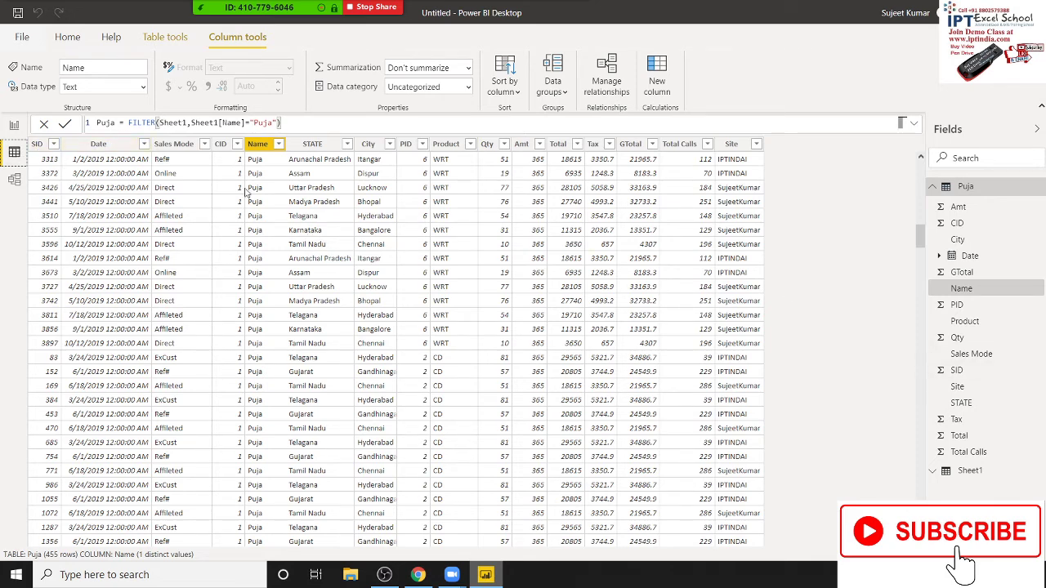
pyautogui.click(276, 123)
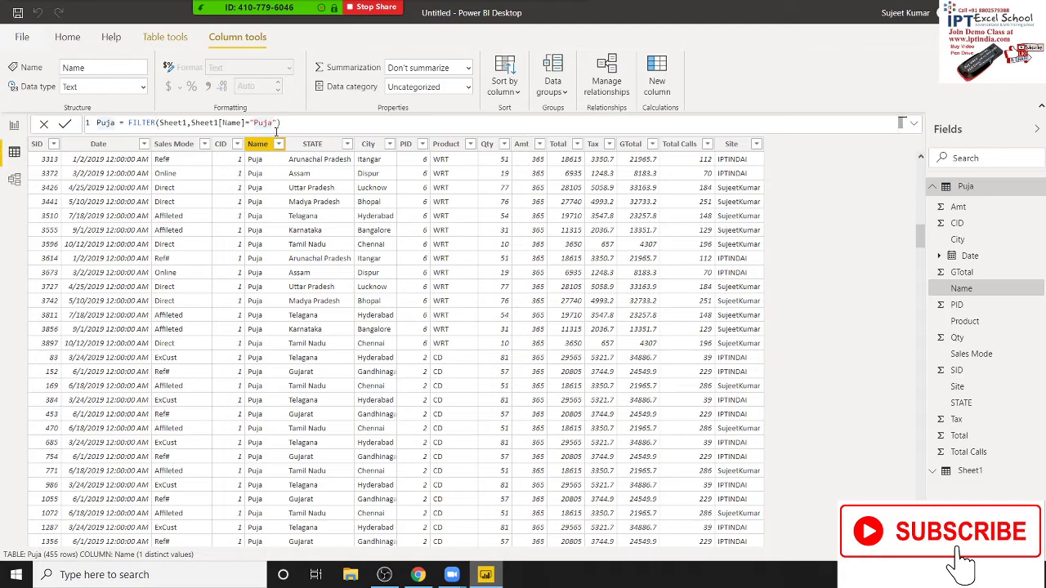
pyautogui.click(282, 123)
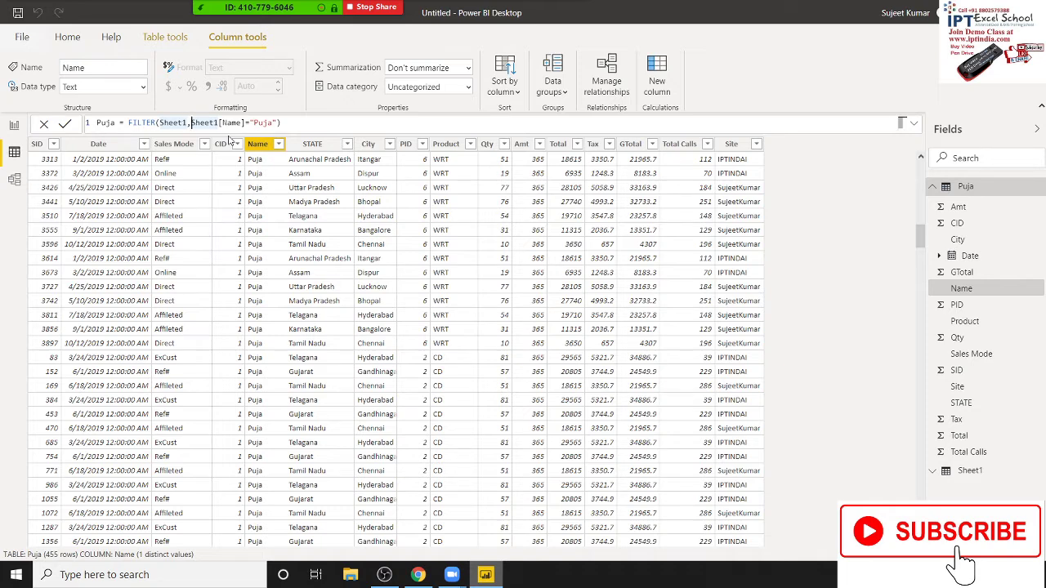
pyautogui.write('or')
pyautogui.press('Tab')
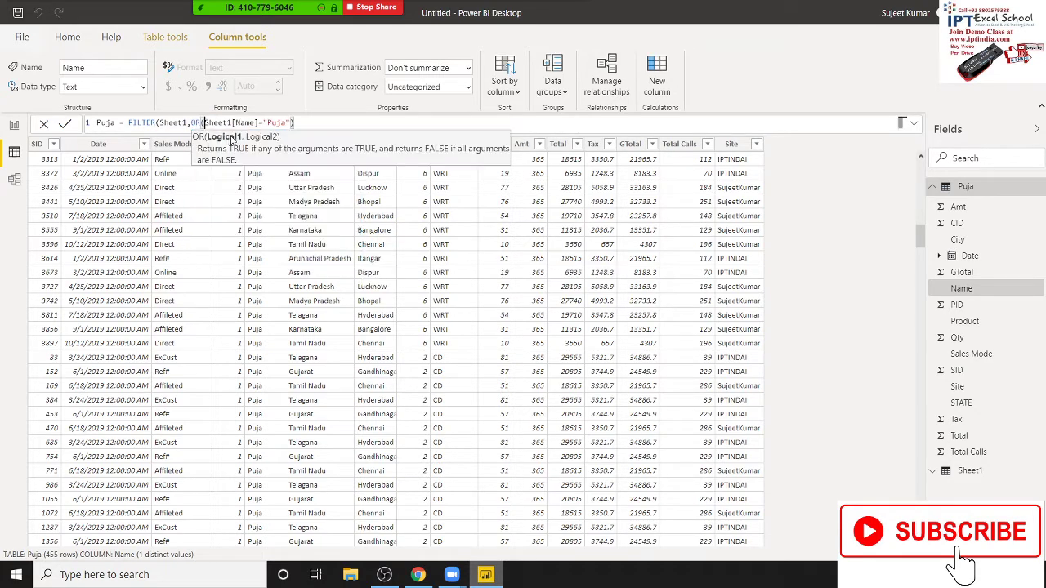
pyautogui.click(295, 122)
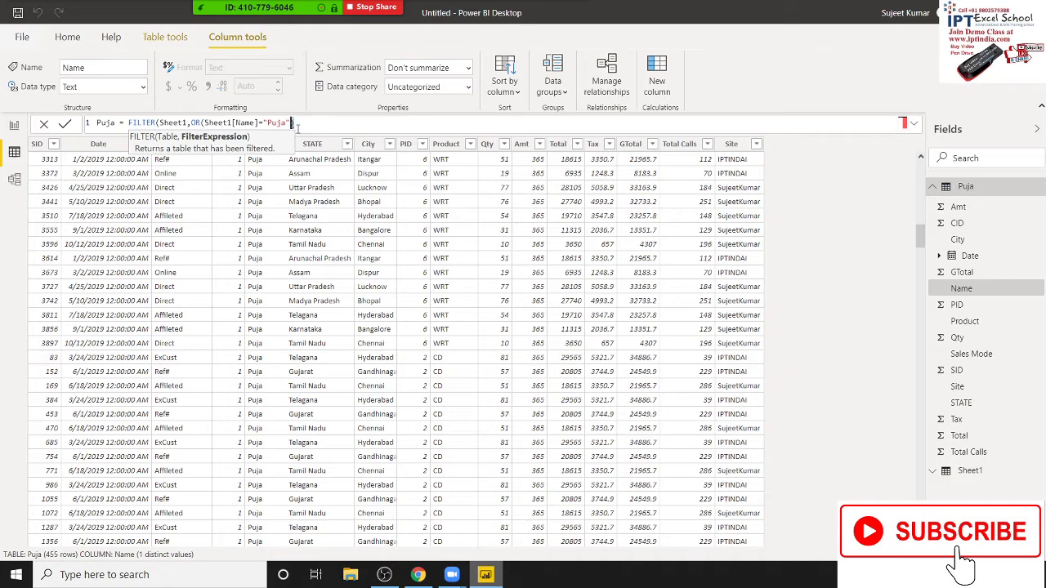
pyautogui.press('BackSpace')
# Step: Add Sheet1[Name]="Neeraj" as the second OR condition and commit, giving 871 rows
pyautogui.write(', sh')
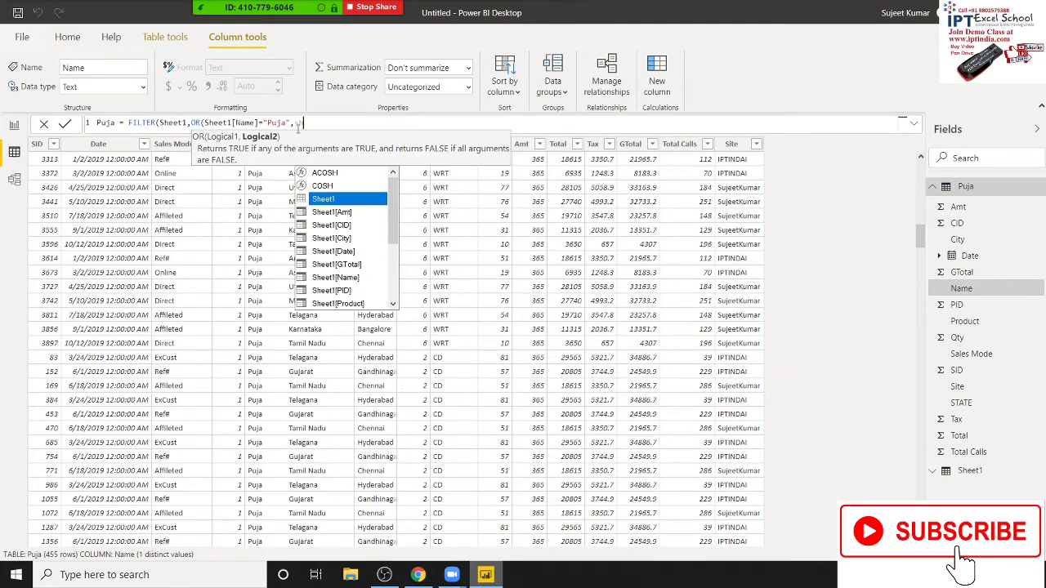
pyautogui.press('Down')
pyautogui.press('Down')
pyautogui.press('Down')
pyautogui.press('Up')
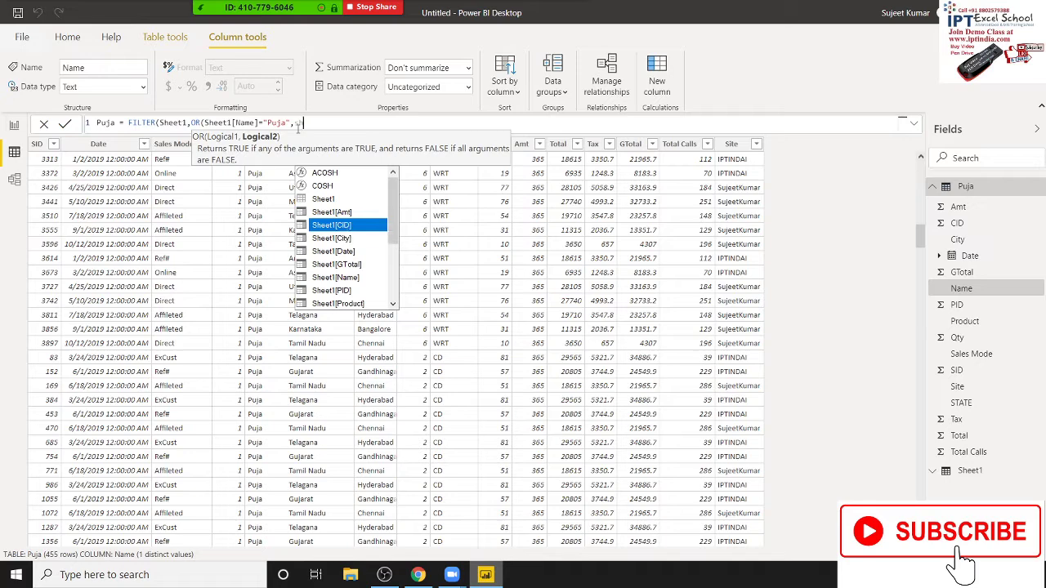
pyautogui.press('Up')
pyautogui.press('Down')
pyautogui.press('Down')
pyautogui.press('Down')
pyautogui.press('Down')
pyautogui.press('Down')
pyautogui.press('Tab')
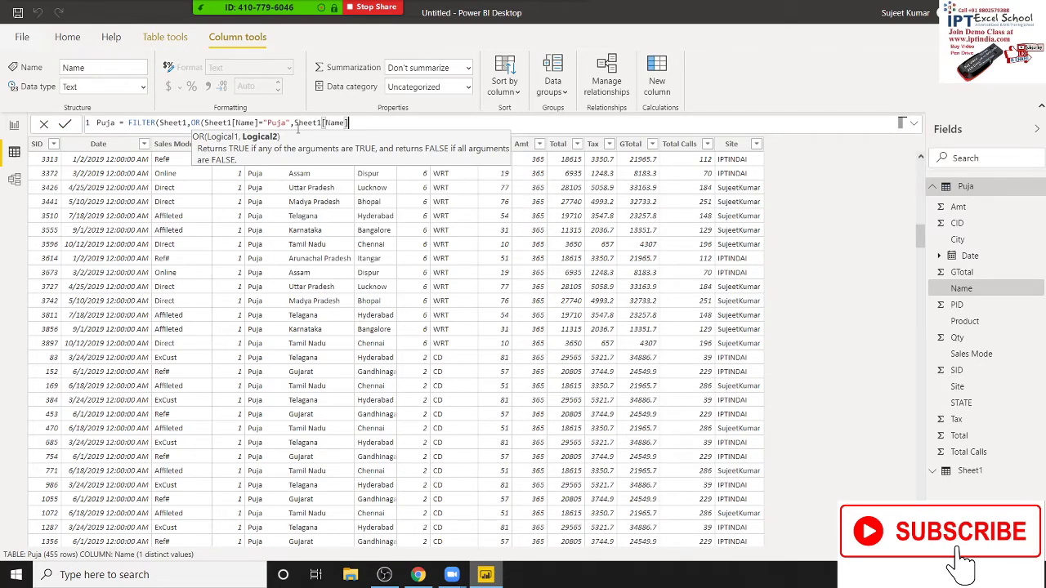
pyautogui.write('="Ne')
pyautogui.write('eraj"')
pyautogui.write(')')
pyautogui.press('Return')
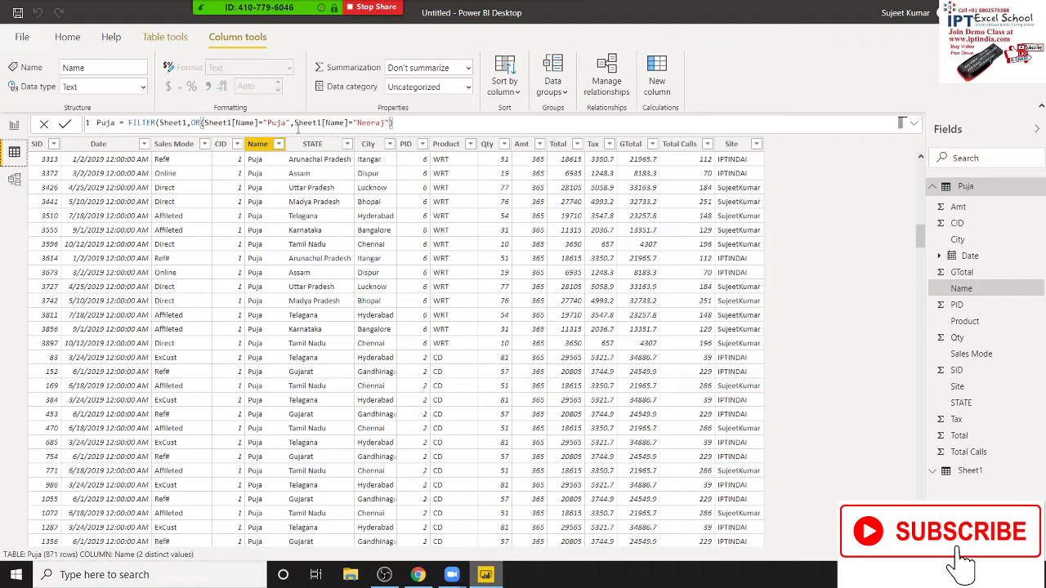
pyautogui.write(')')
pyautogui.press('Return')
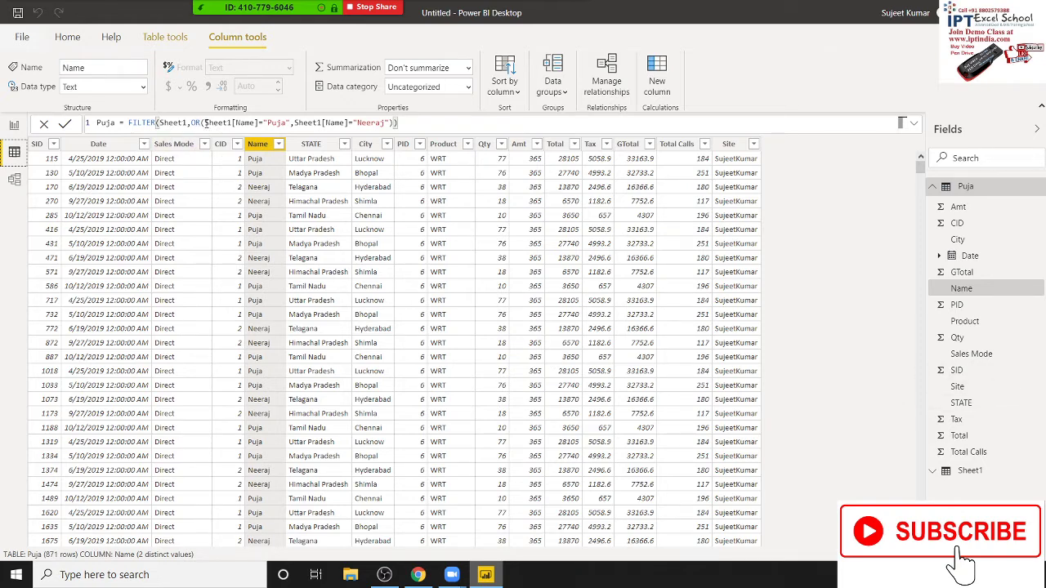
# Step: Insert a nested OR before the existing one, starting with a Sheet1[Name] condition
pyautogui.click(204, 123)
pyautogui.click(295, 123)
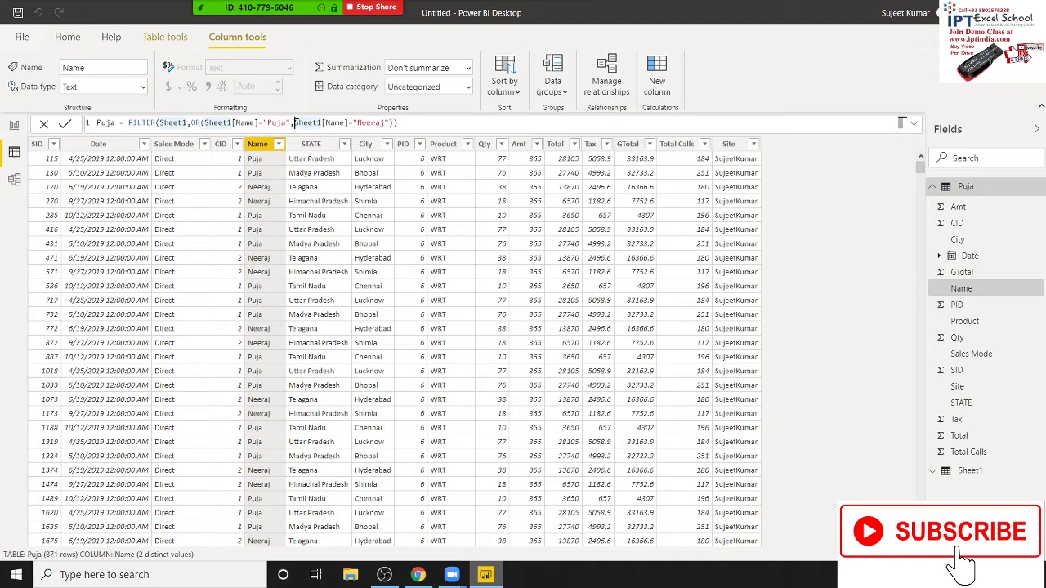
pyautogui.click(190, 122)
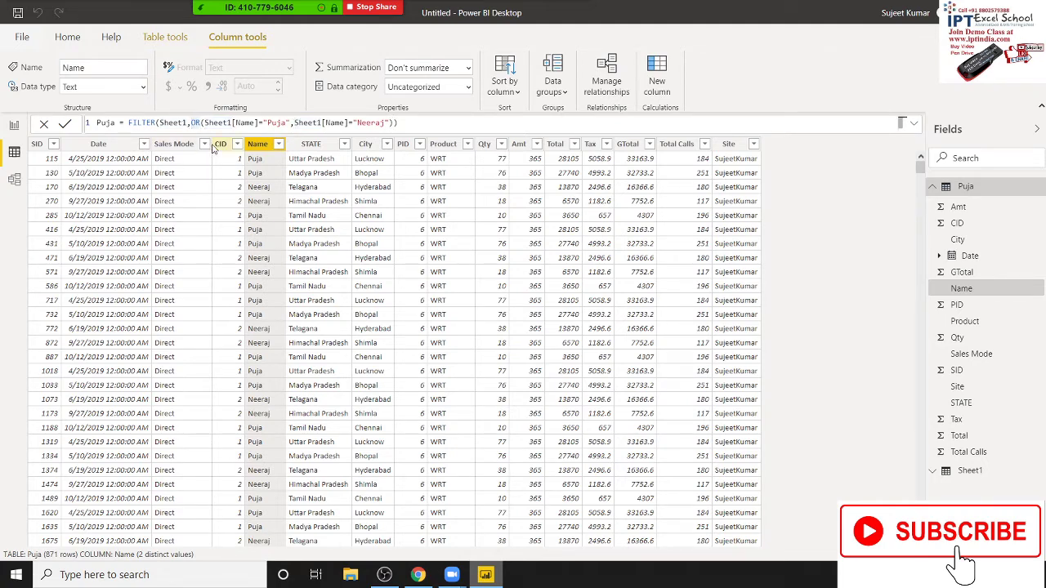
pyautogui.write('or')
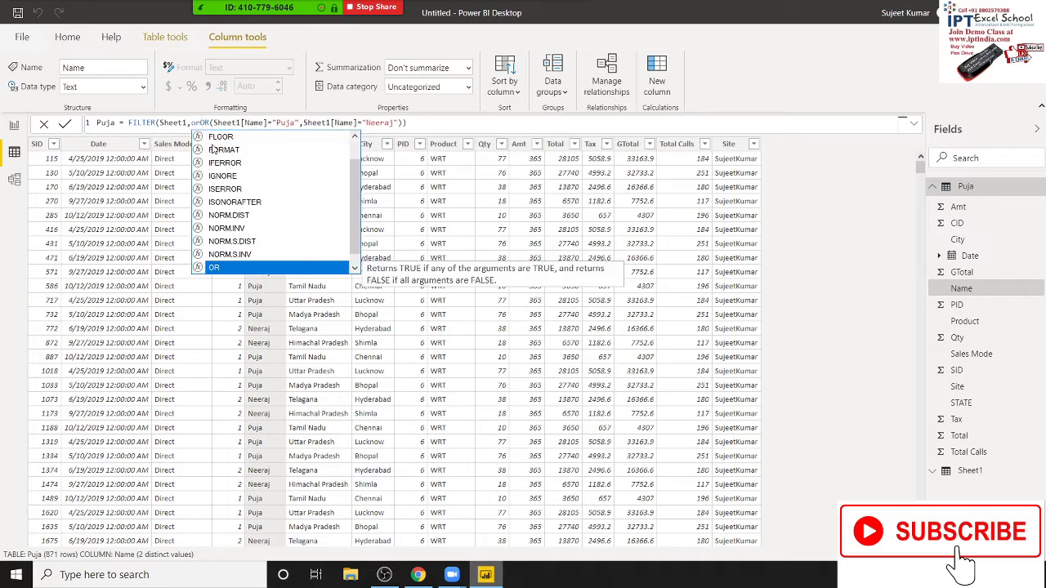
pyautogui.press('Tab')
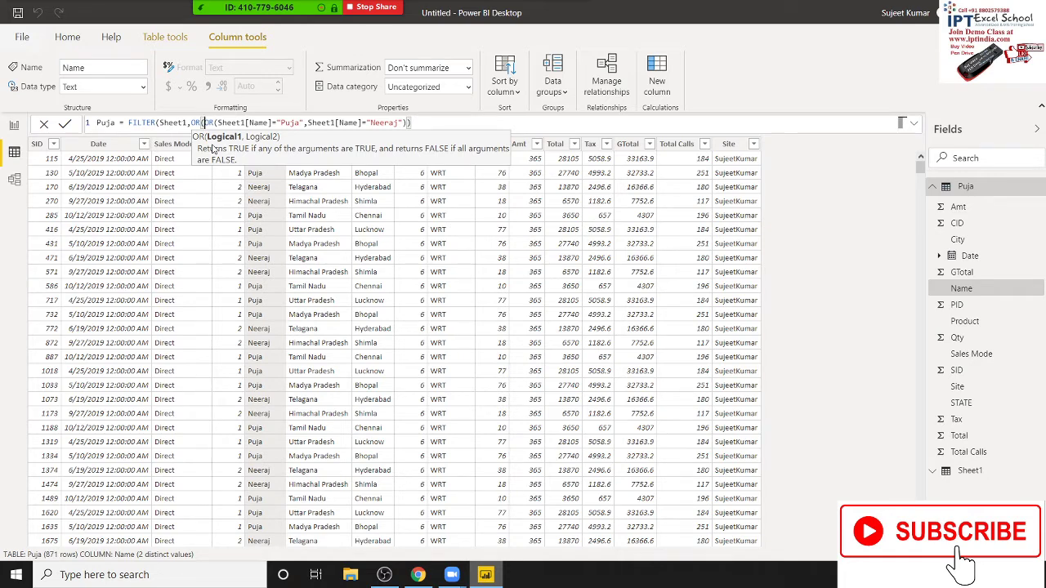
pyautogui.write('shee')
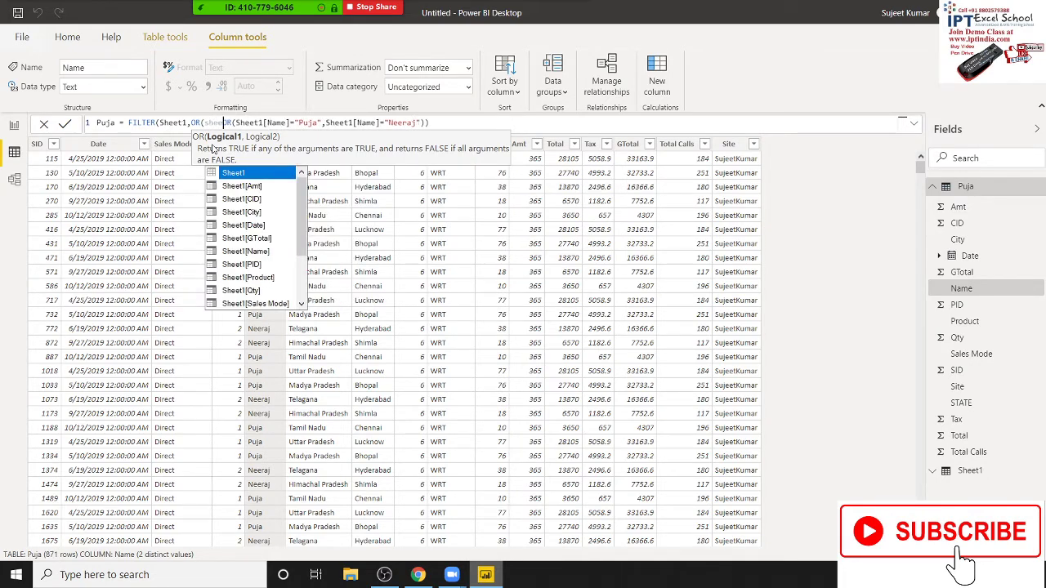
pyautogui.press('Tab')
pyautogui.press('Down')
pyautogui.press('Down')
pyautogui.press('Down')
pyautogui.press('Down')
pyautogui.press('Down')
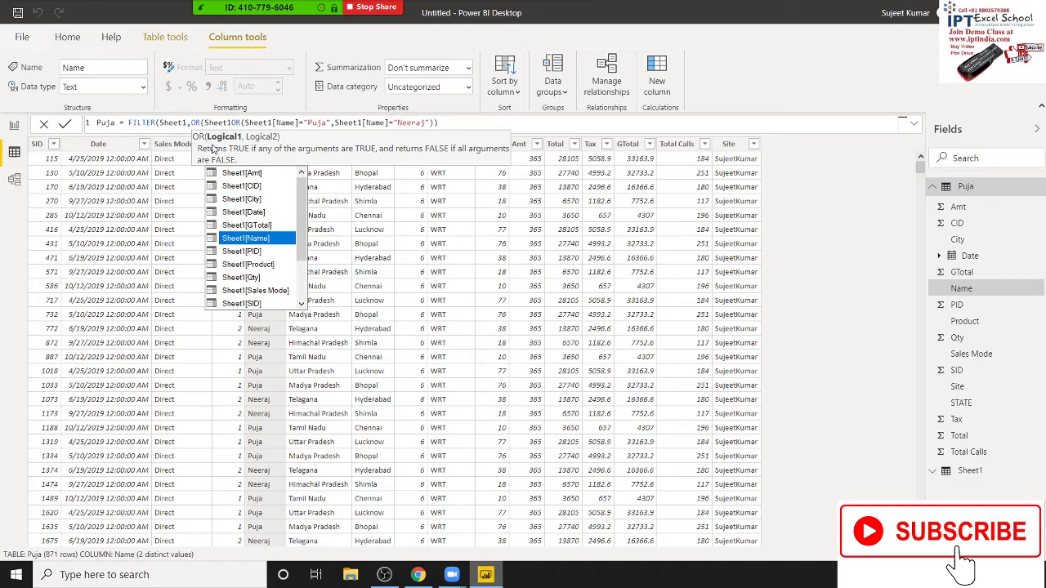
pyautogui.press('Tab')
# Step: Complete the new condition as "Om", close the parenthesis and apply, then review the rows
pyautogui.write('=')
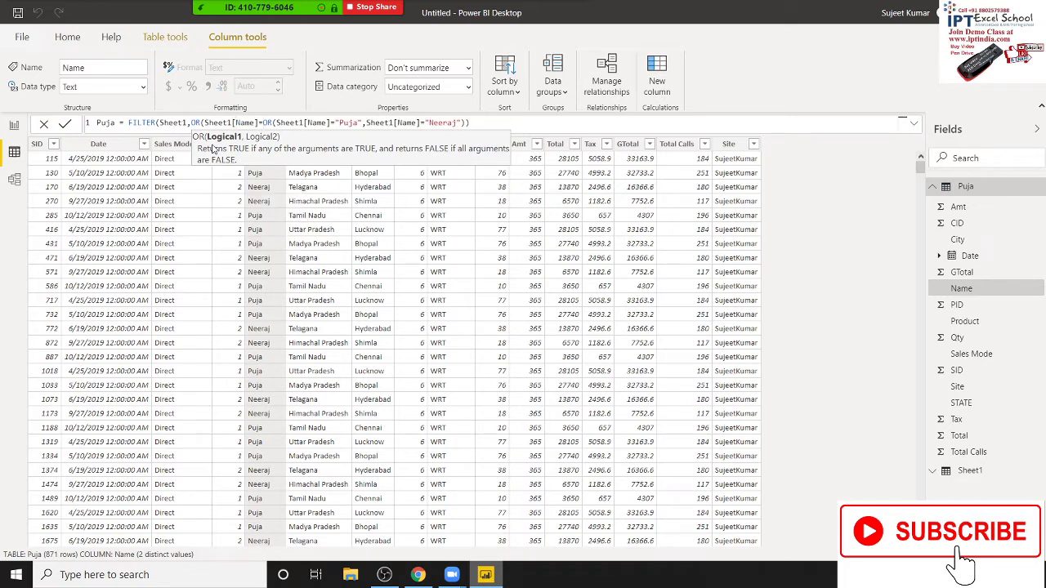
pyautogui.write('""')
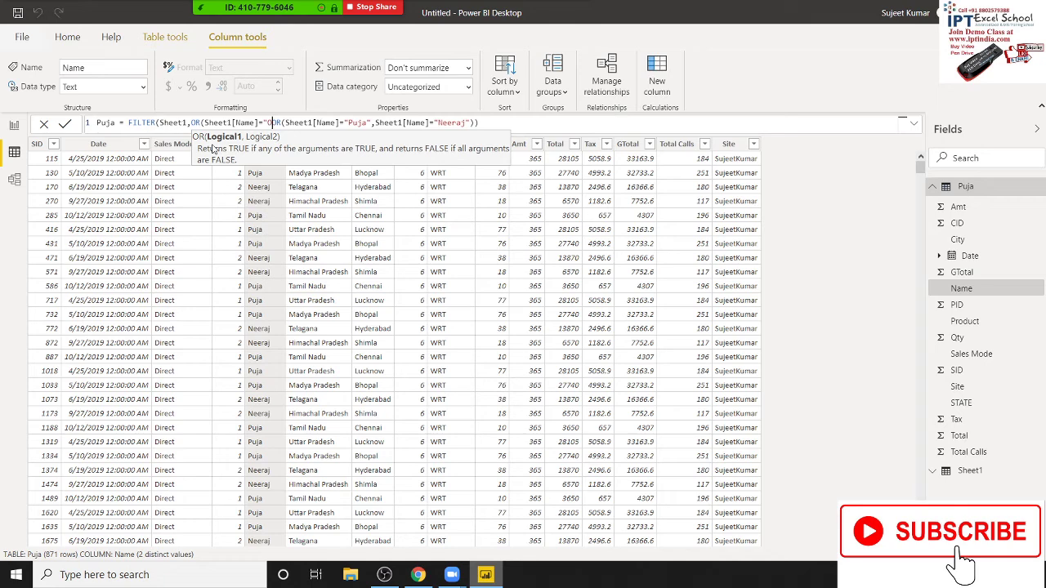
pyautogui.write('Om"')
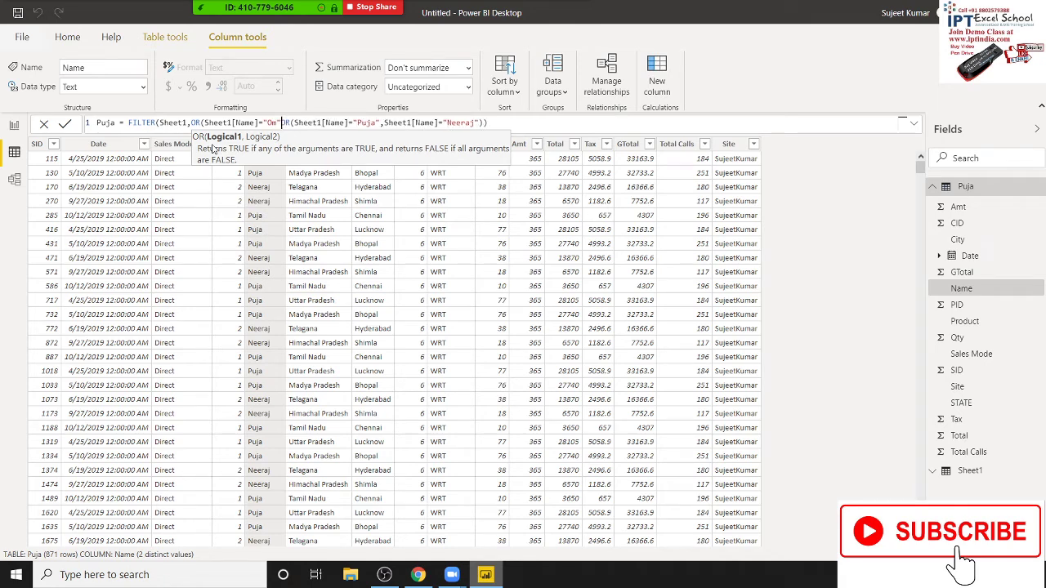
pyautogui.write(',')
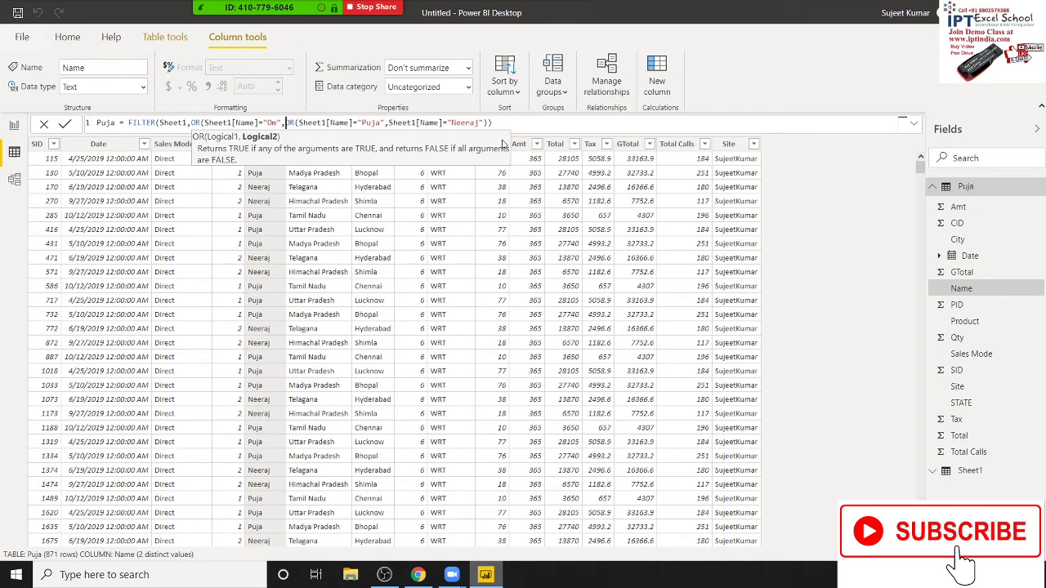
pyautogui.click(490, 122)
pyautogui.write(')')
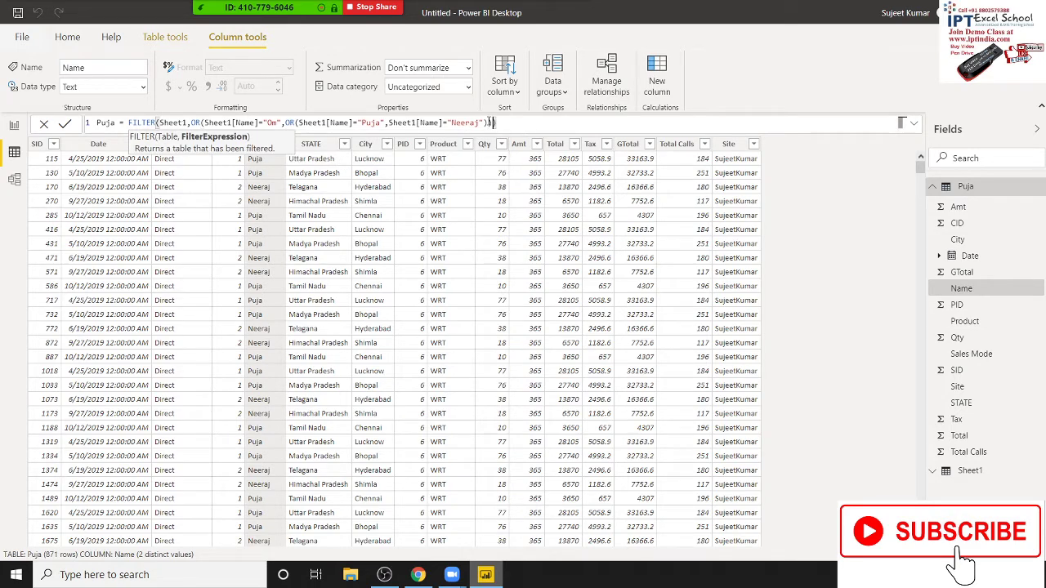
pyautogui.press('Return')
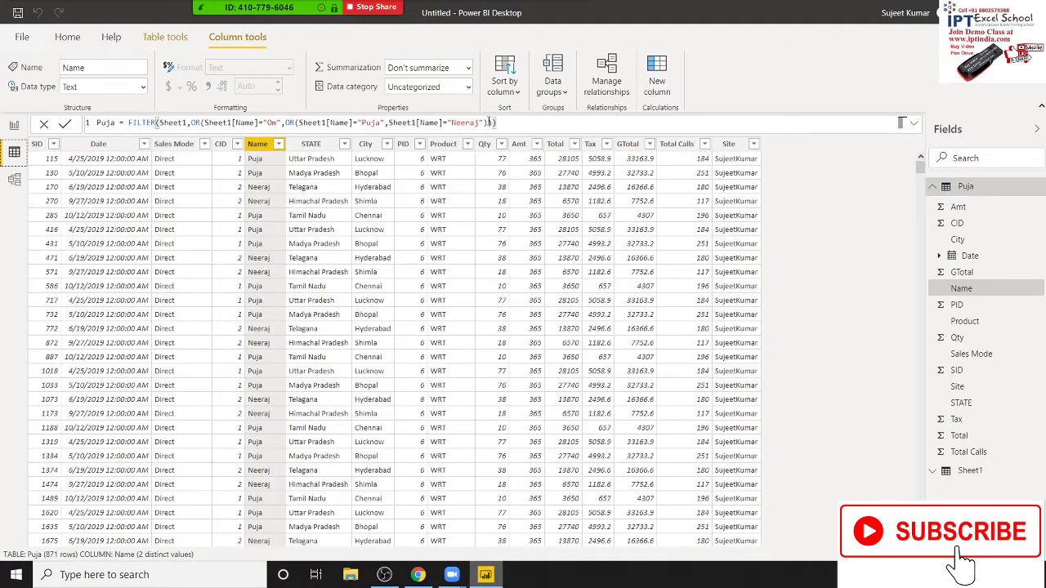
pyautogui.scroll(-5, 285, 335)
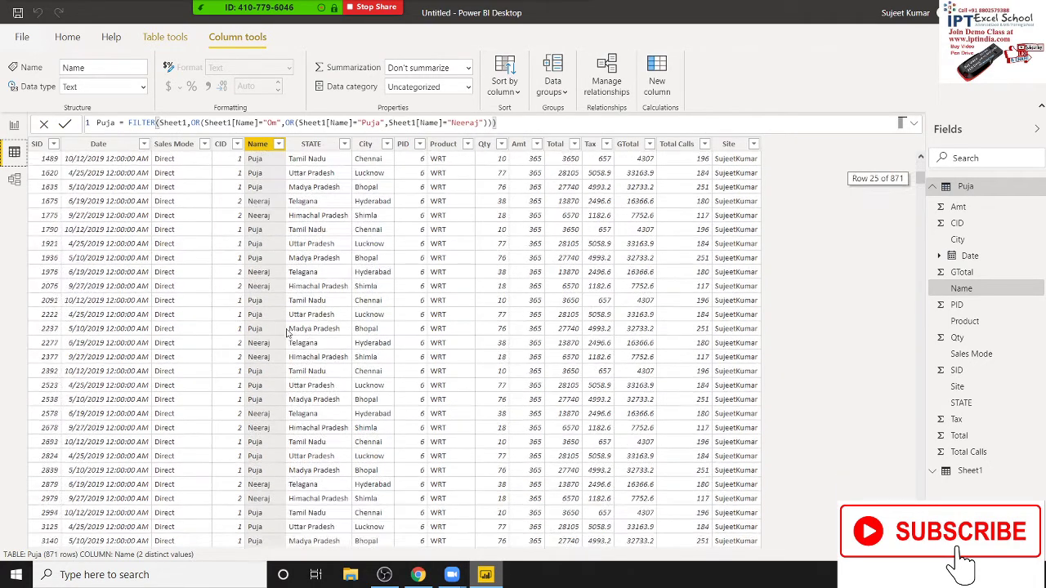
pyautogui.scroll(-5, 286, 342)
pyautogui.scroll(-3, 286, 343)
pyautogui.scroll(-7, 286, 343)
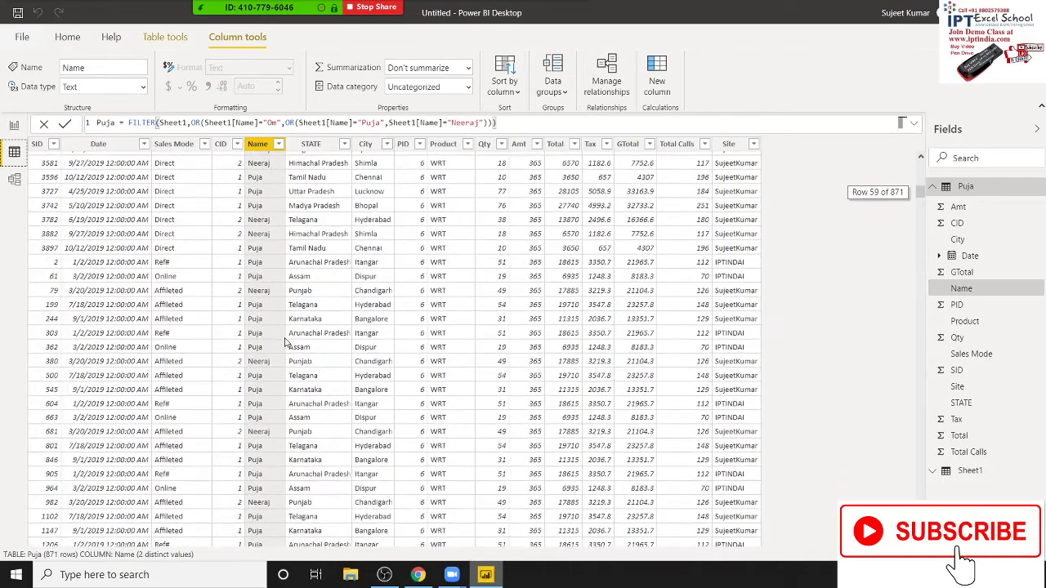
pyautogui.scroll(-6, 285, 343)
pyautogui.scroll(11, 295, 311)
pyautogui.scroll(5, 311, 278)
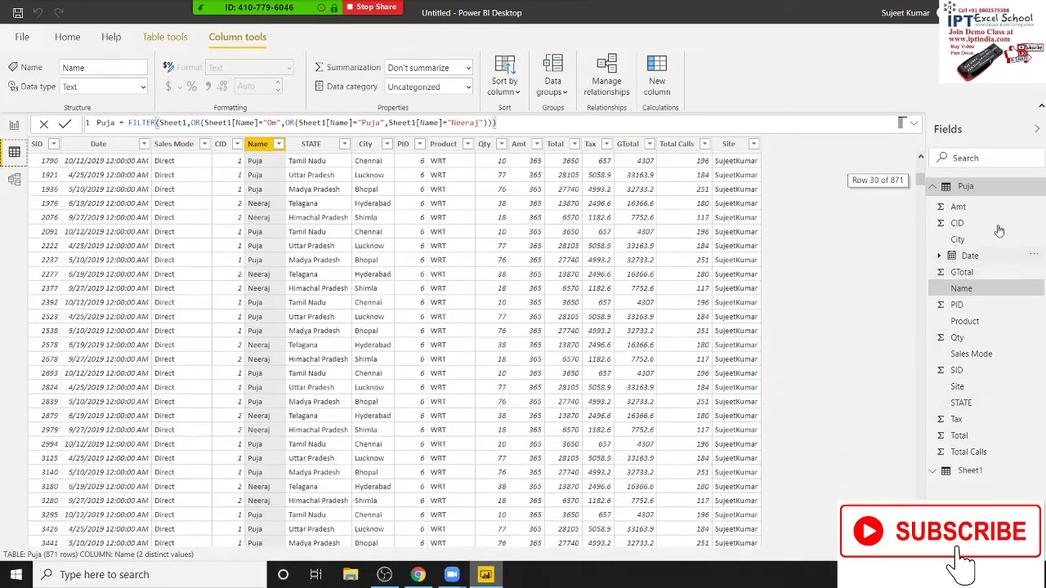
pyautogui.click(968, 471)
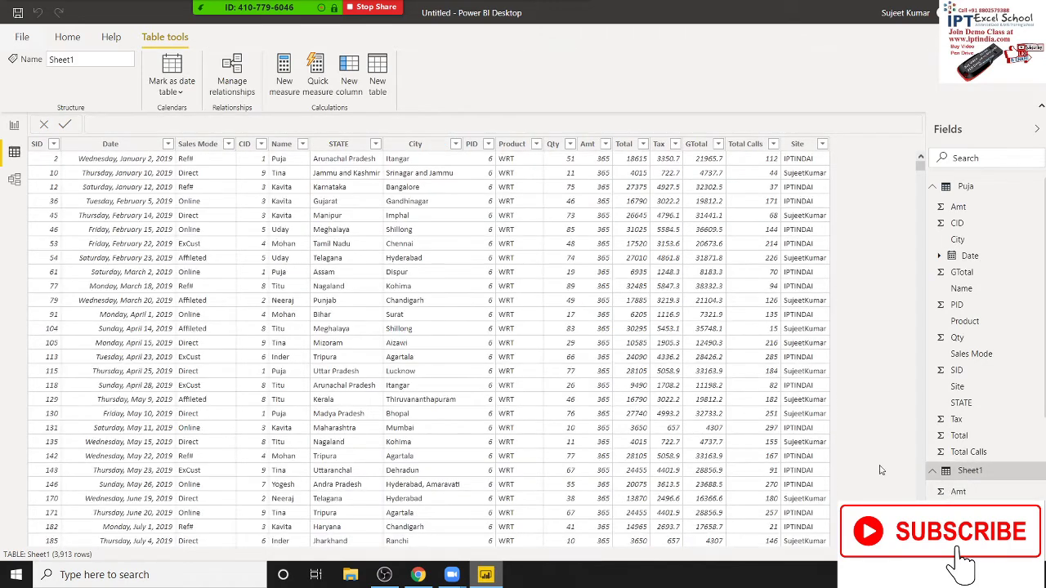
pyautogui.click(302, 145)
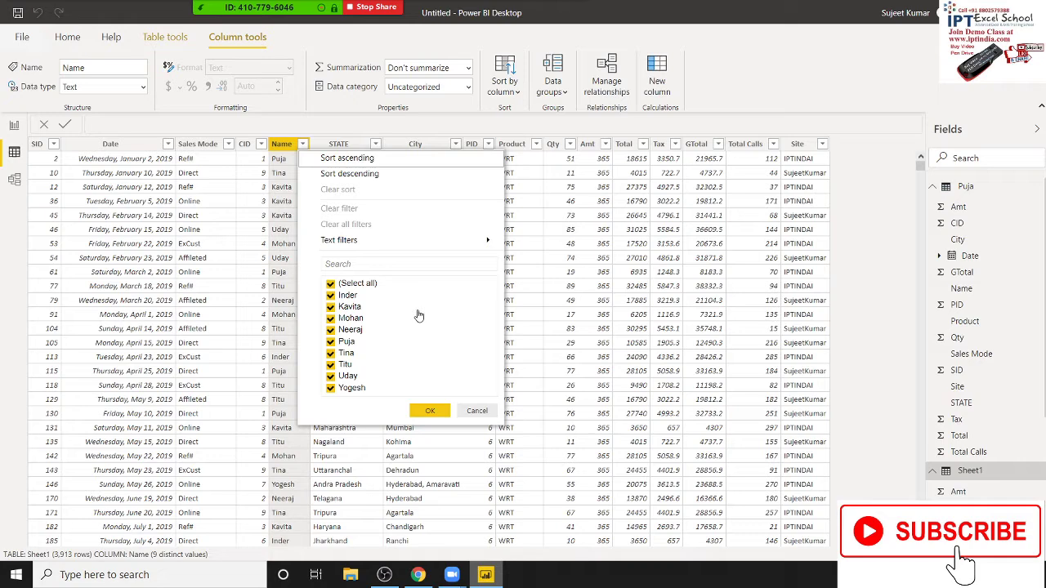
pyautogui.click(609, 258)
pyautogui.click(948, 209)
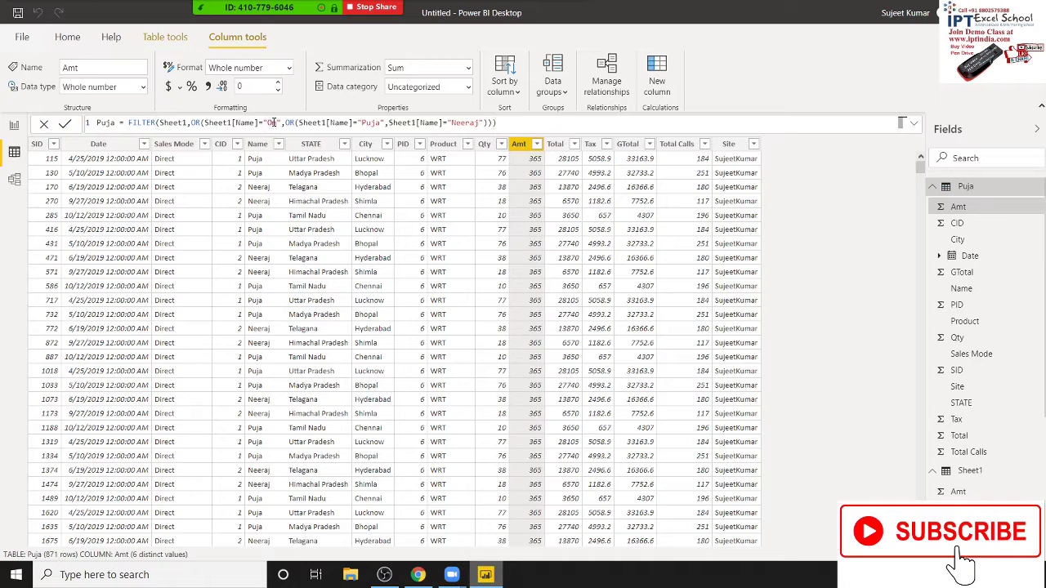
# Step: Replace "Om" with "UDay" in the filter and check the Name column's distinct values
pyautogui.write('daya')
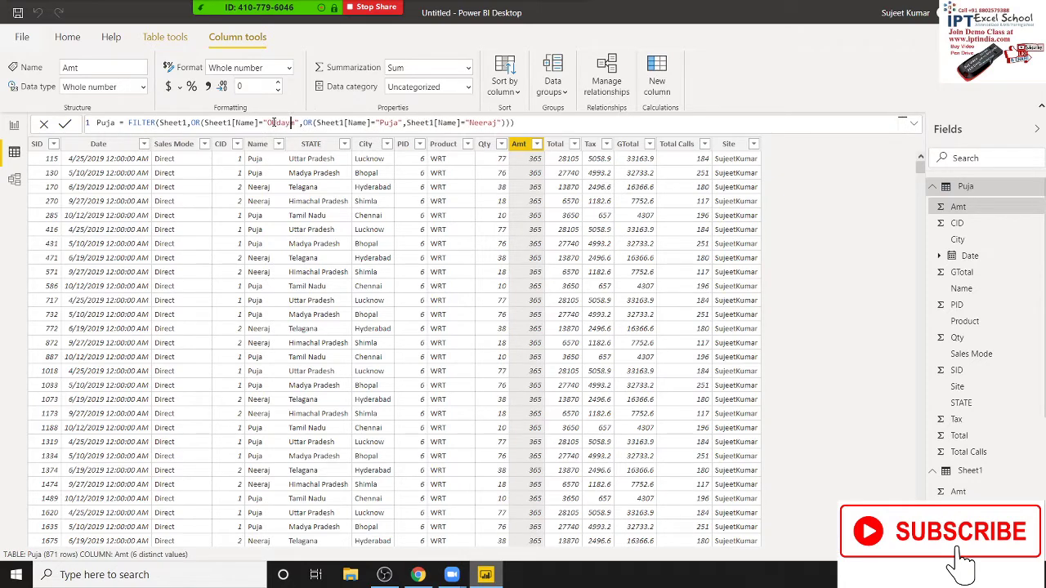
pyautogui.press('BackSpace')
pyautogui.press('BackSpace')
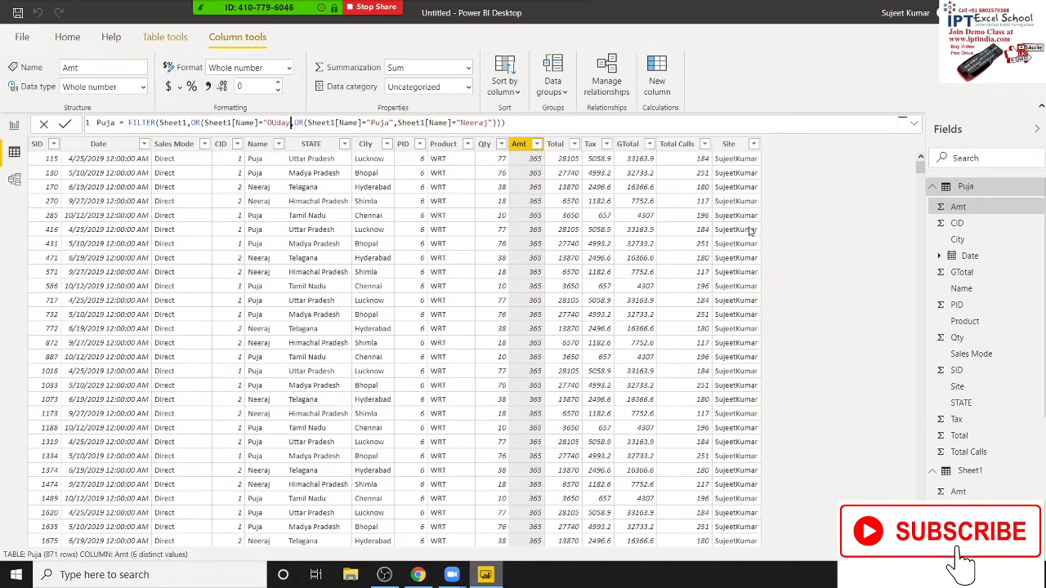
pyautogui.press('BackSpace')
pyautogui.press('BackSpace')
pyautogui.press('BackSpace')
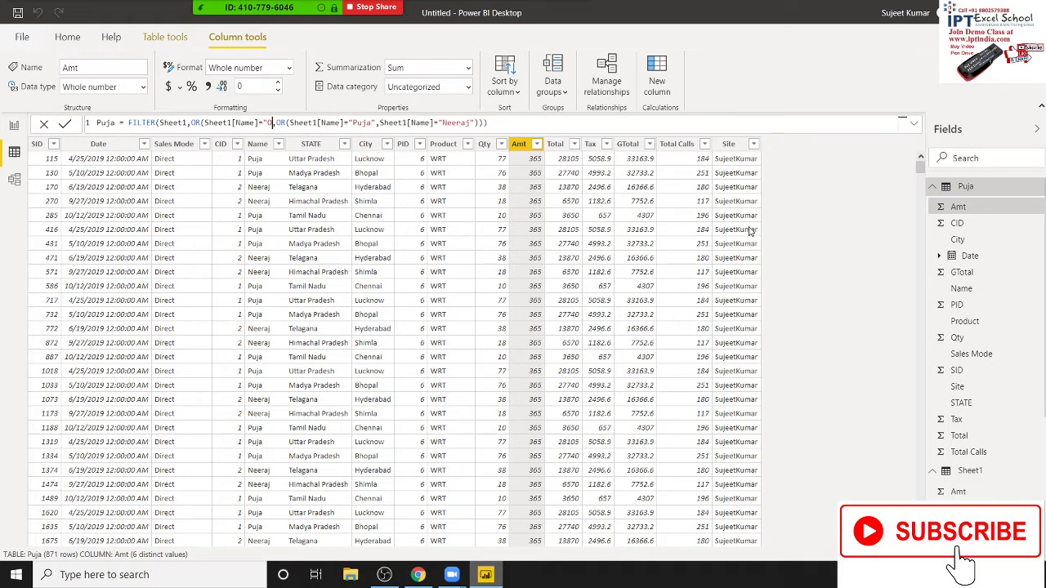
pyautogui.press('BackSpace')
pyautogui.press('BackSpace')
pyautogui.write('U')
pyautogui.write('Day')
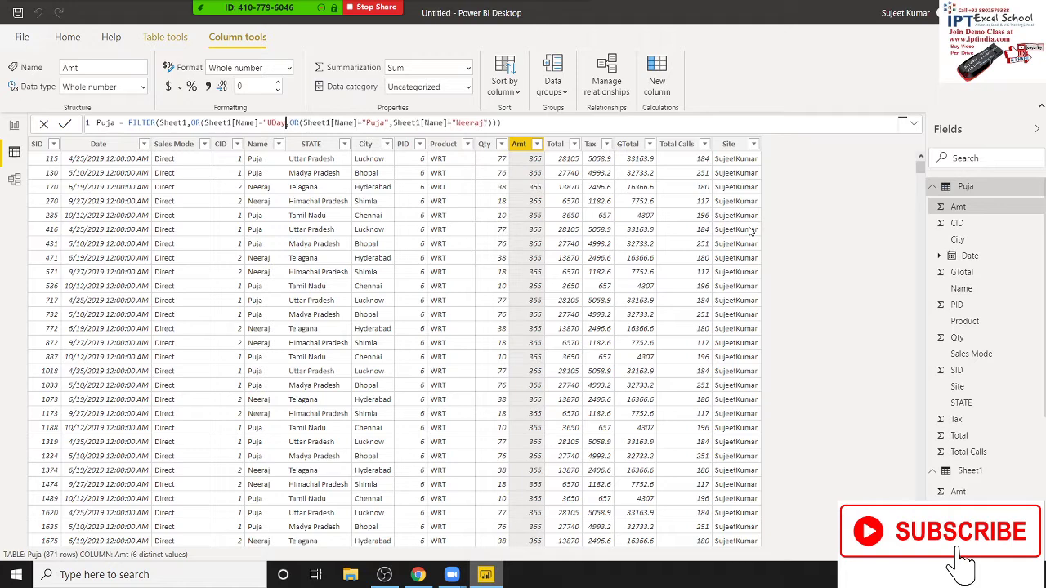
pyautogui.write('"')
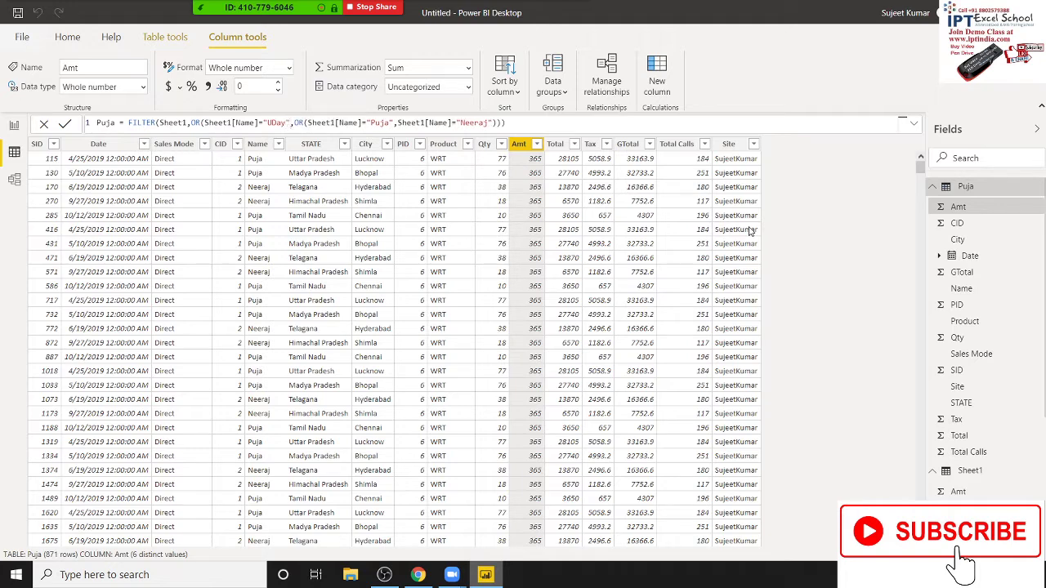
pyautogui.press('Return')
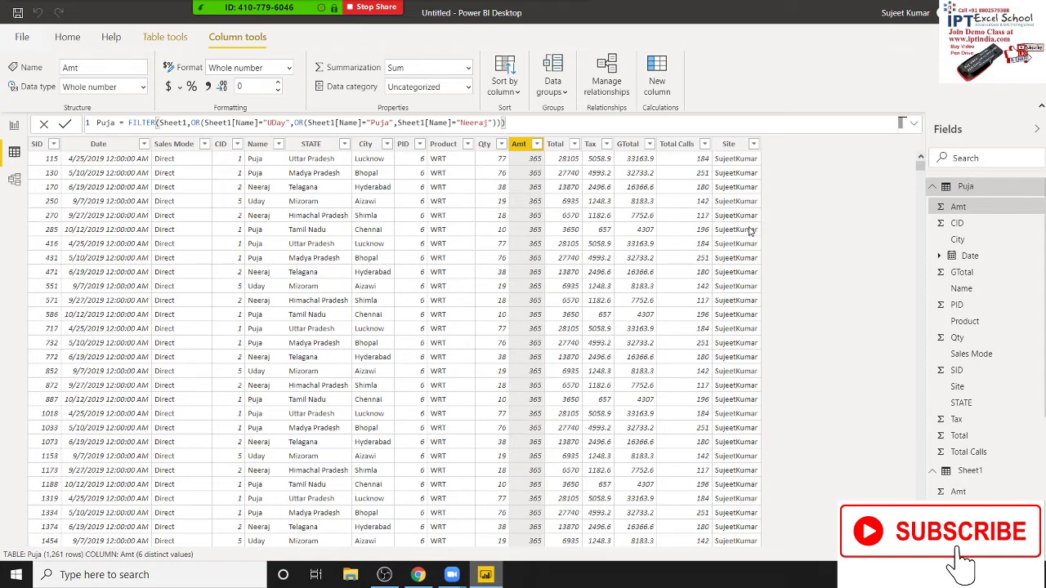
pyautogui.click(273, 202)
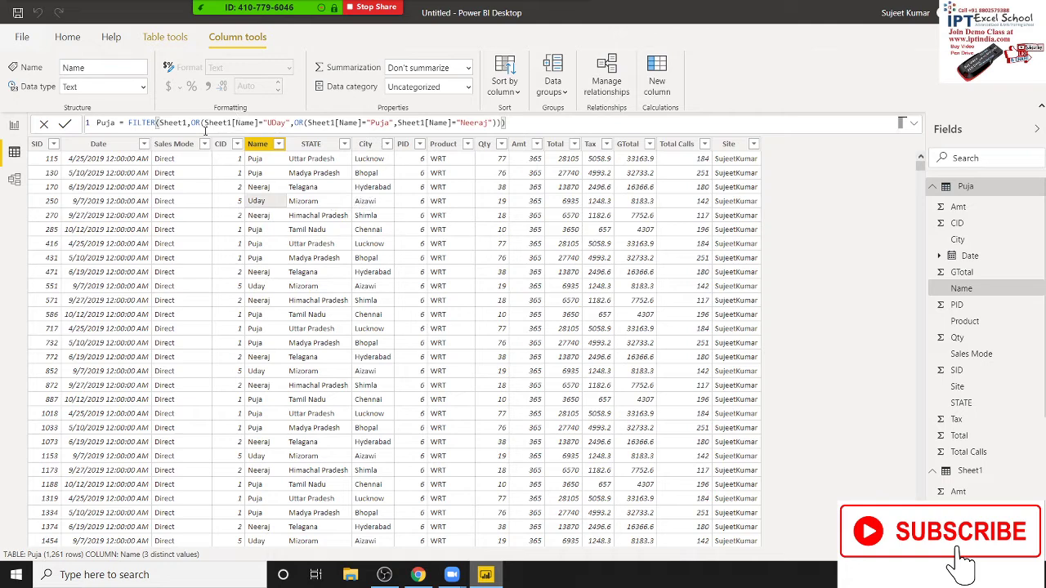
# Step: Replace the OR conditions in the Puja filter with an AND function
pyautogui.moveTo(192, 123); pyautogui.dragTo(503, 122)
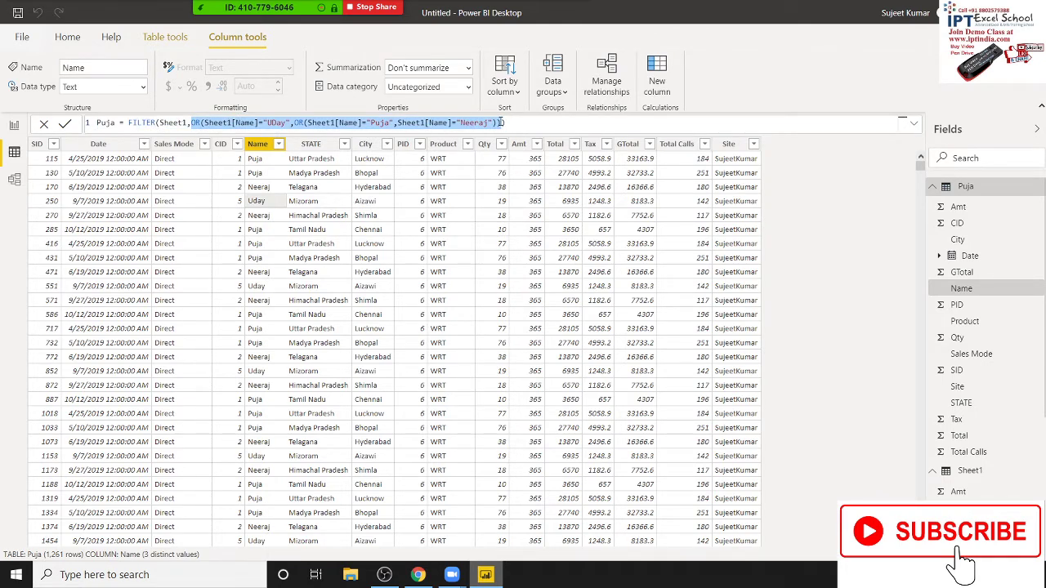
pyautogui.press('BackSpace')
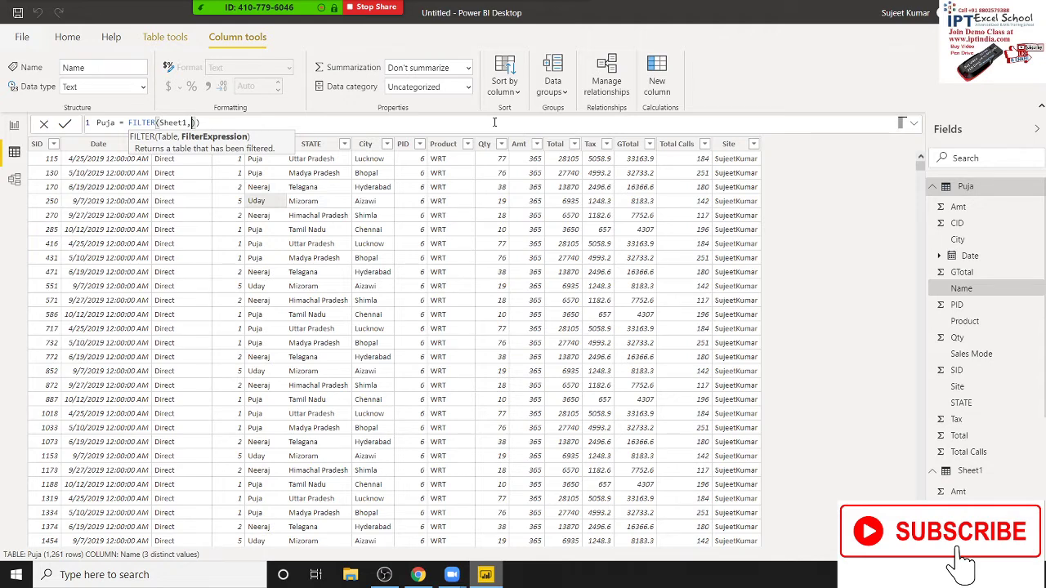
pyautogui.write('sh')
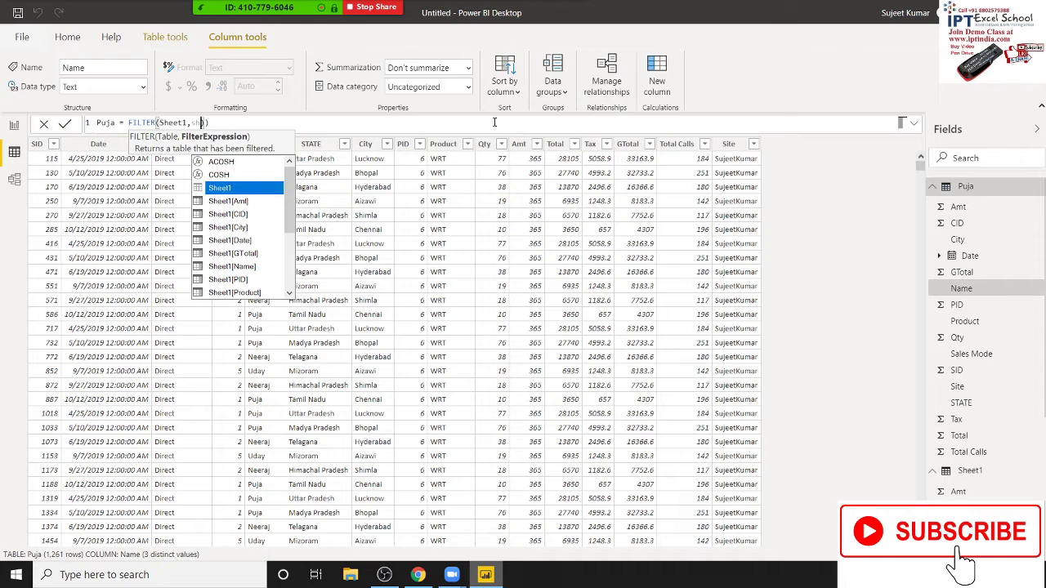
pyautogui.press('BackSpace')
pyautogui.press('BackSpace')
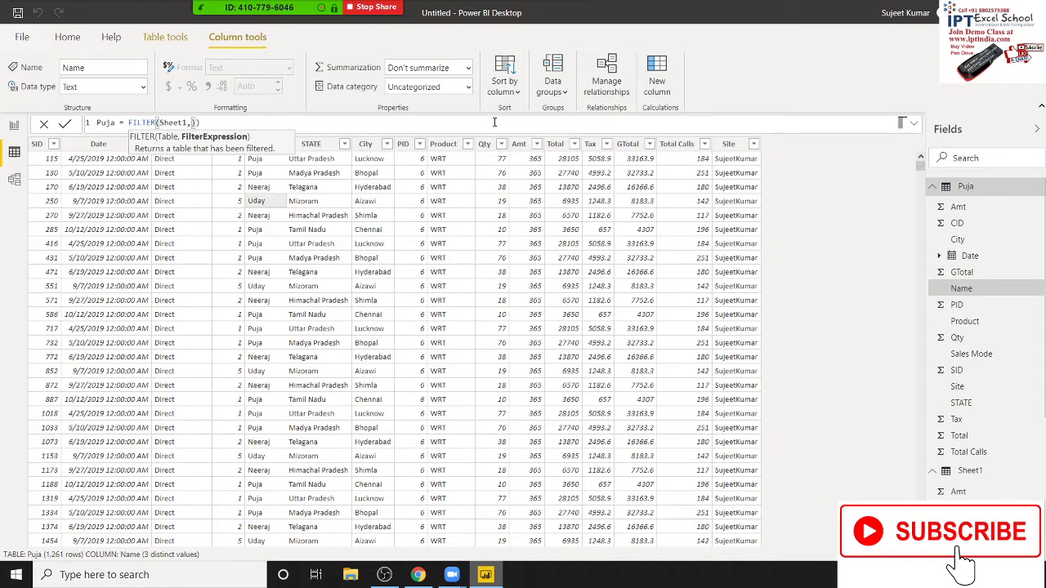
pyautogui.write('and')
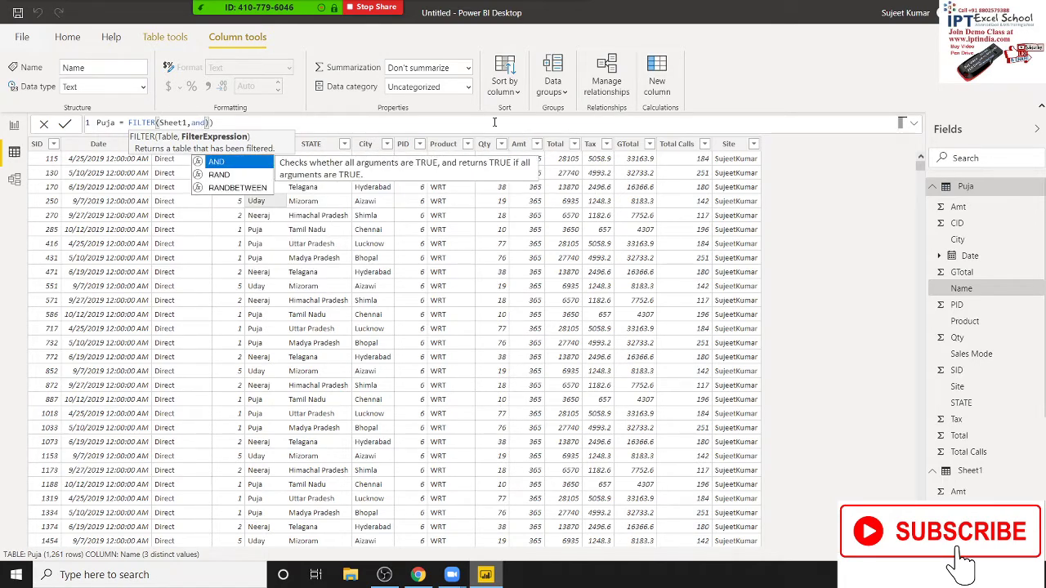
pyautogui.press('Tab')
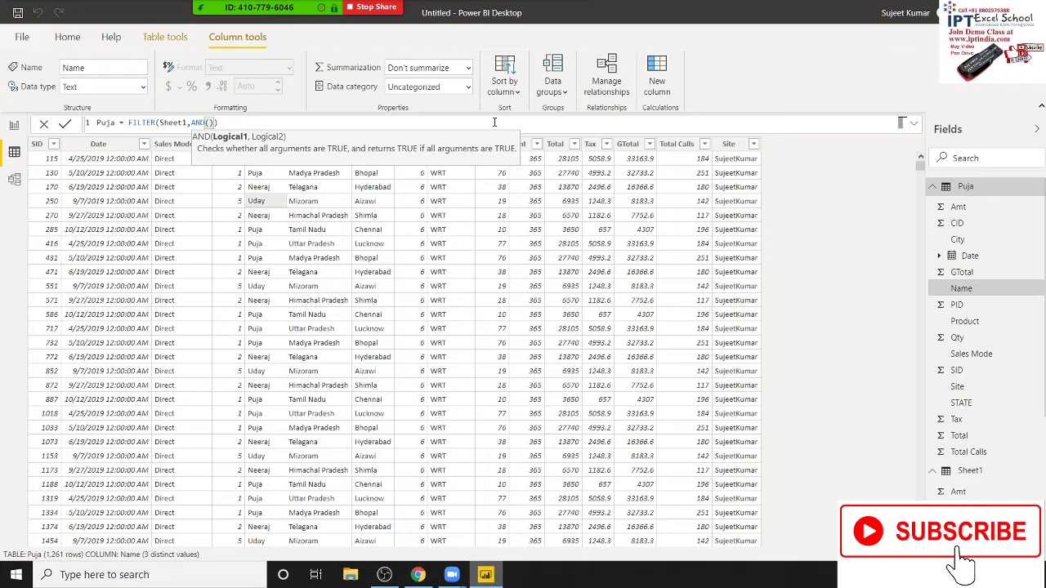
# Step: Set AND conditions Name="Puja" and Product="Ram", fixing the extra parenthesis; 52 rows remain
pyautogui.write('shee')
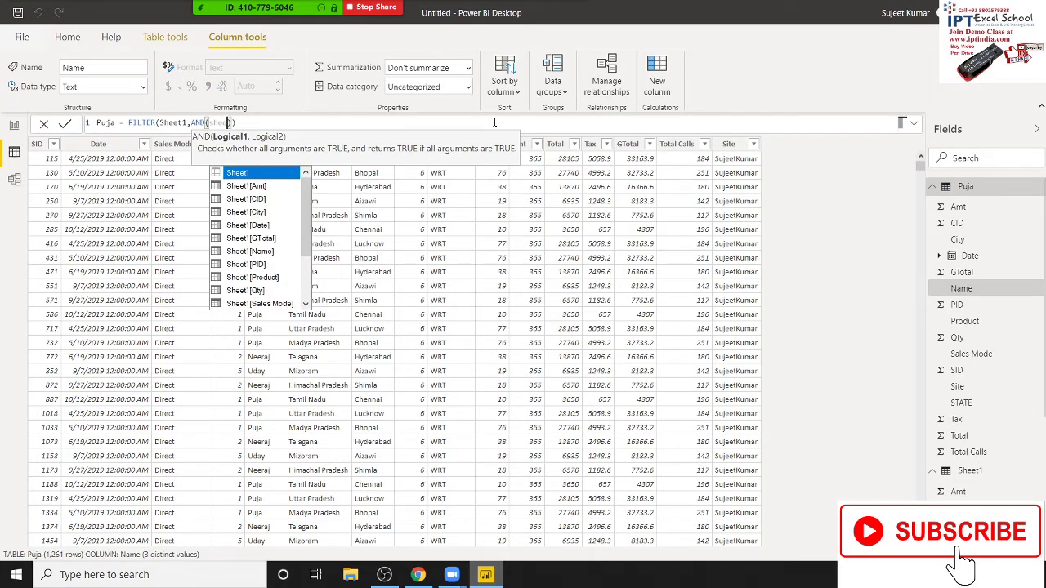
pyautogui.press('Down')
pyautogui.press('Down')
pyautogui.press('Down')
pyautogui.press('Down')
pyautogui.press('Down')
pyautogui.press('Down')
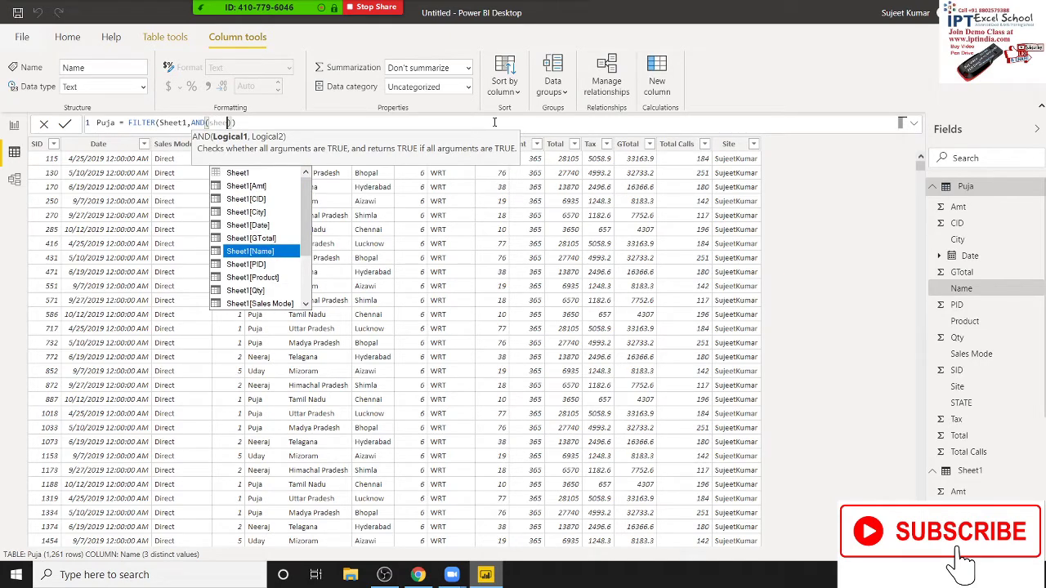
pyautogui.press('Tab')
pyautogui.write('="Pu')
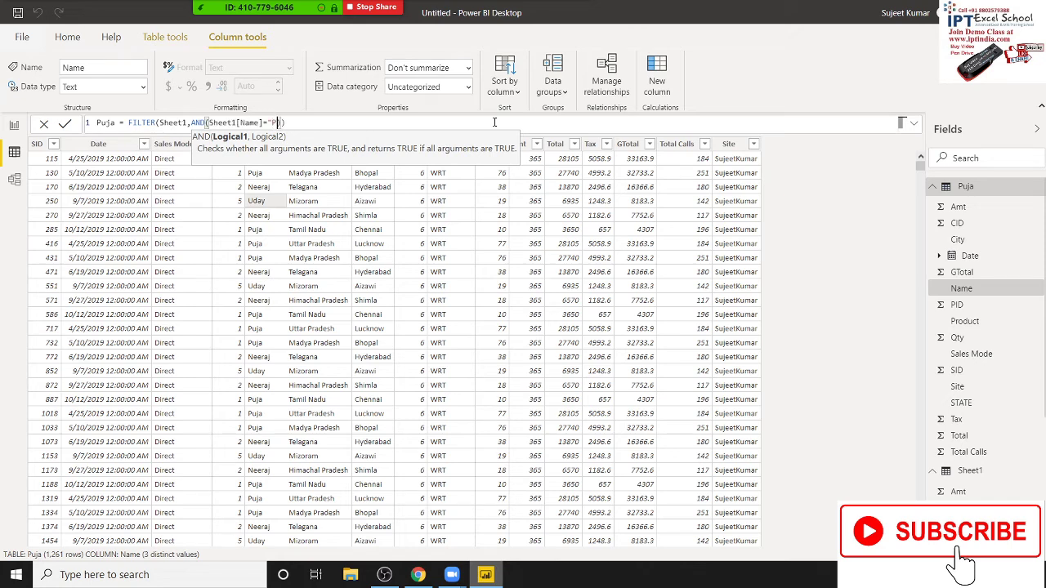
pyautogui.write('ja",')
pyautogui.write('pr')
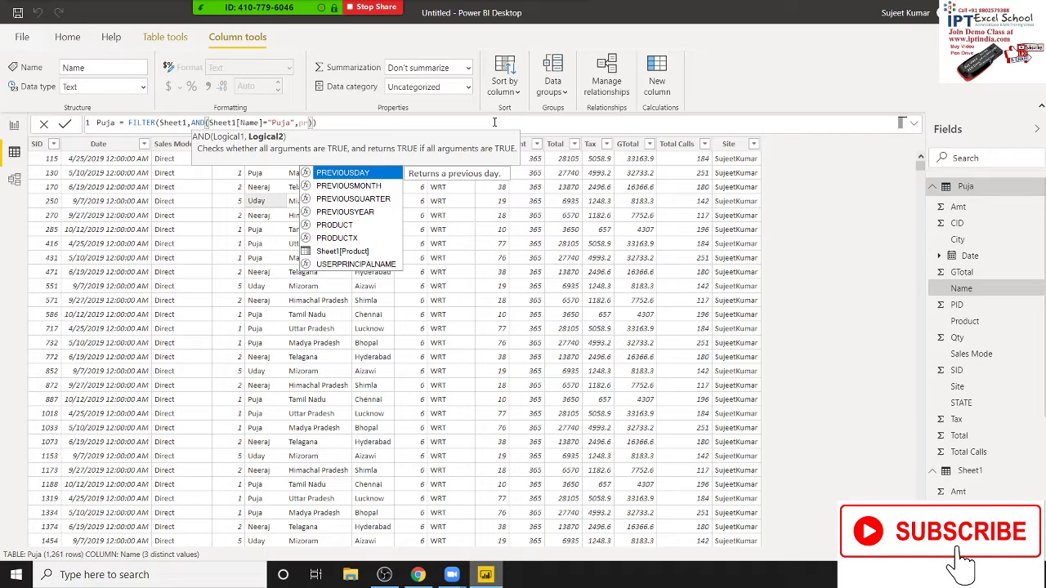
pyautogui.press('Down')
pyautogui.press('Down')
pyautogui.press('Down')
pyautogui.press('Down')
pyautogui.press('Down')
pyautogui.press('Tab')
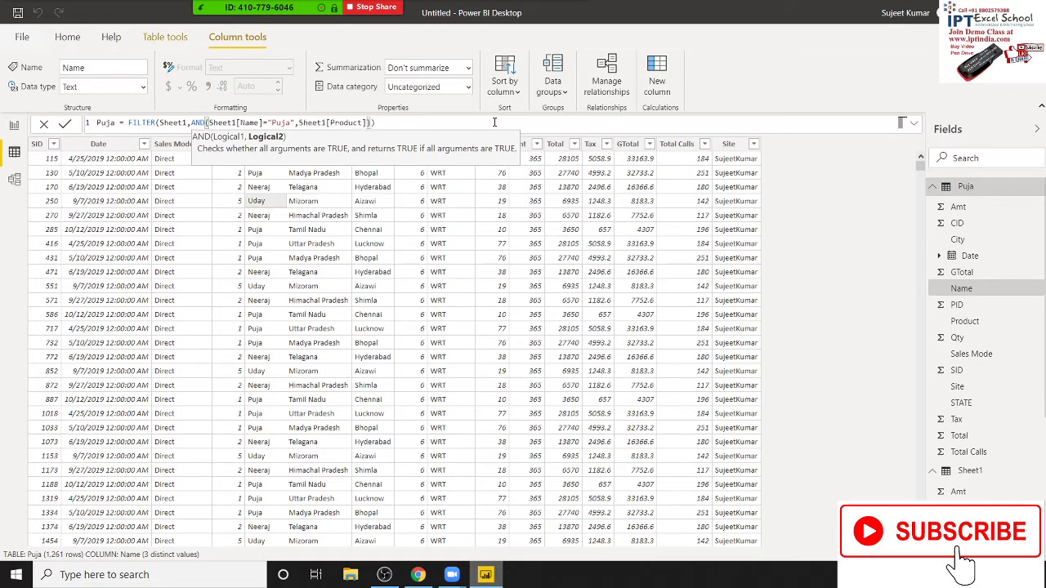
pyautogui.write('="Ram')
pyautogui.write('")')
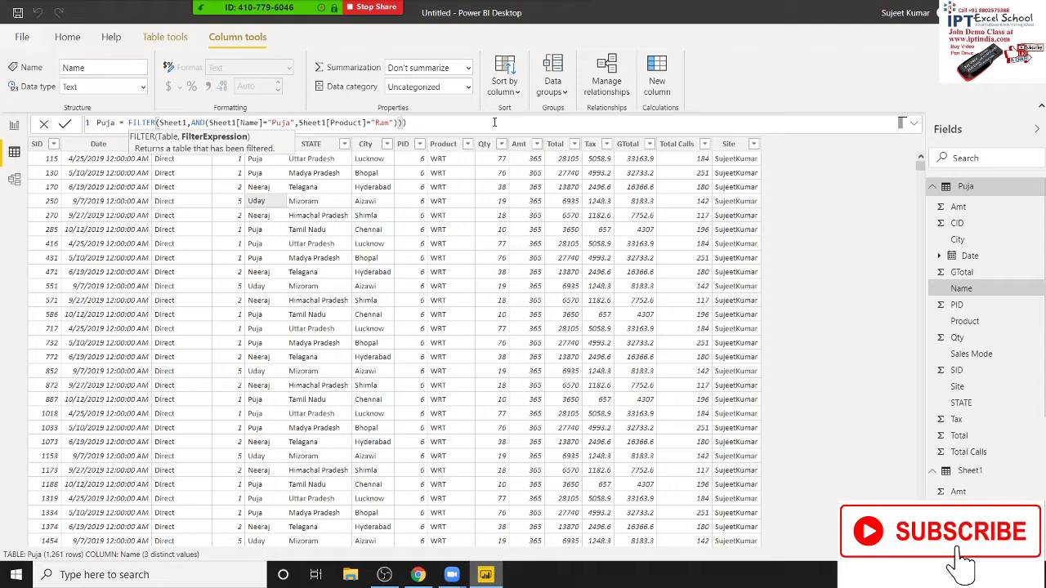
pyautogui.press('Return')
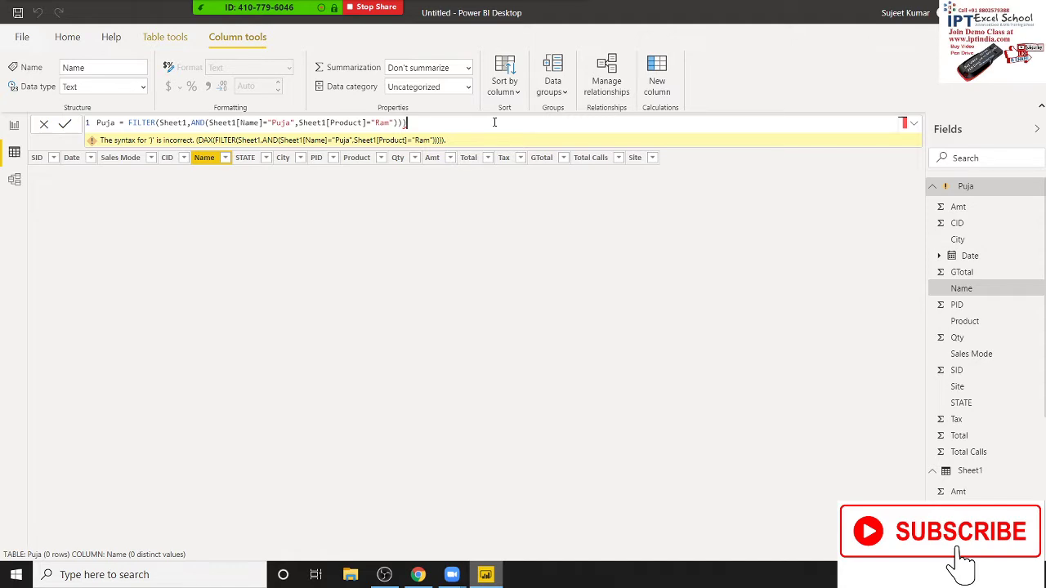
pyautogui.press('BackSpace')
pyautogui.press('Return')
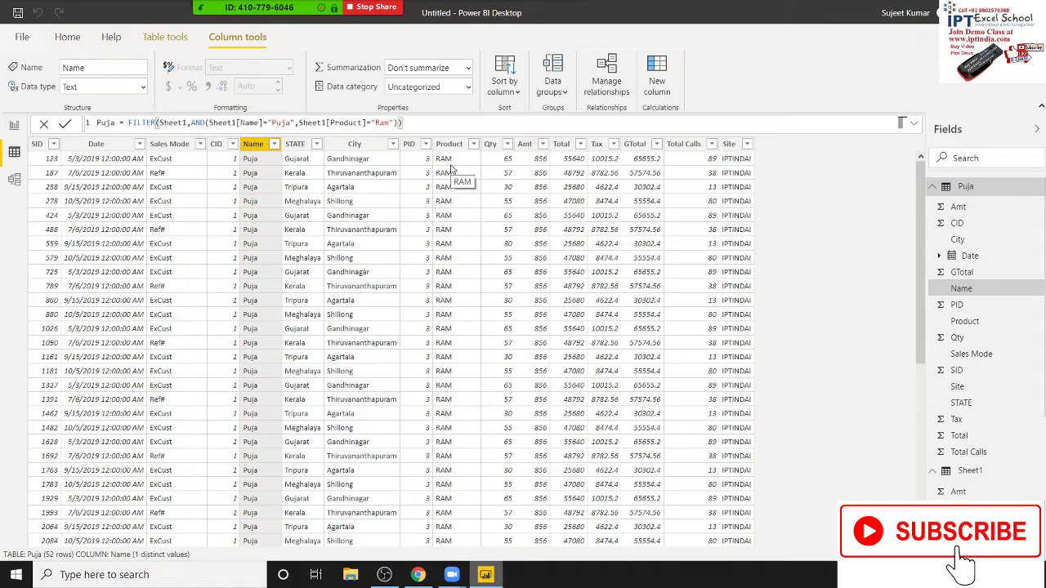
# Step: Swap AND for OR in the Puja filter, yielding 923 rows matching Puja or Ram
pyautogui.doubleClick(201, 122)
pyautogui.write('or')
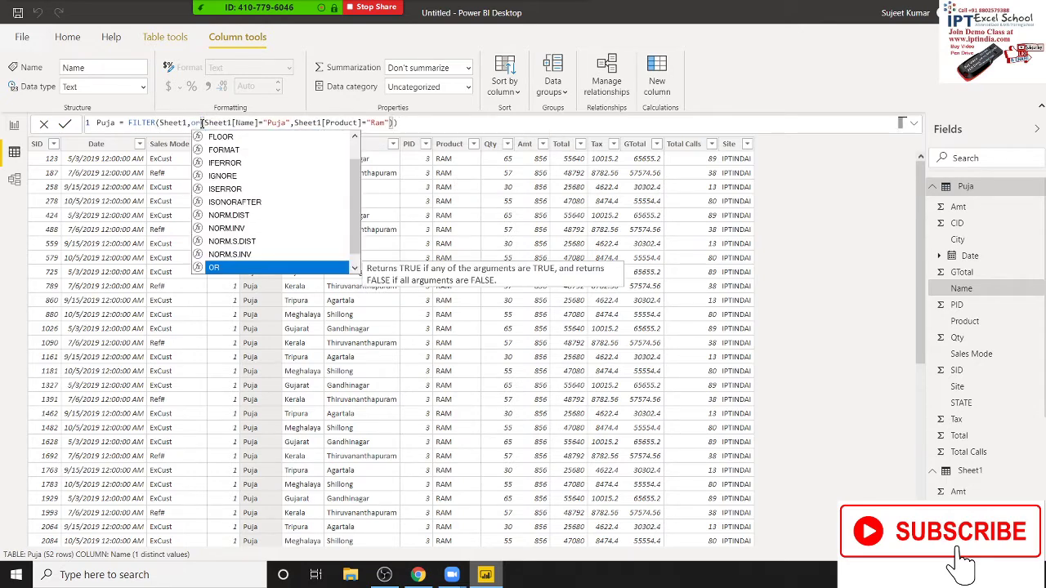
pyautogui.press('Tab')
pyautogui.press('Return')
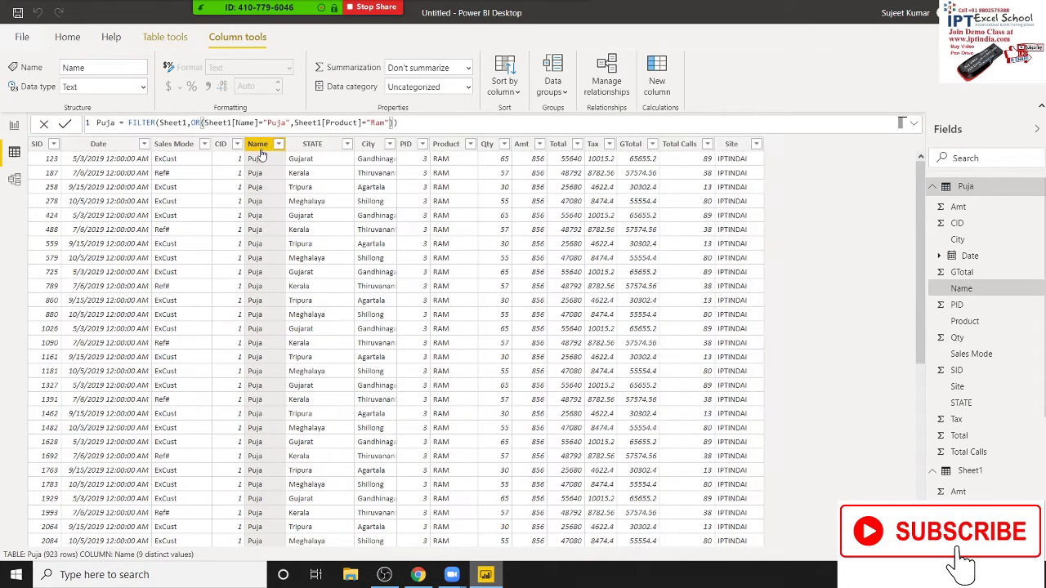
pyautogui.scroll(-1, 459, 211)
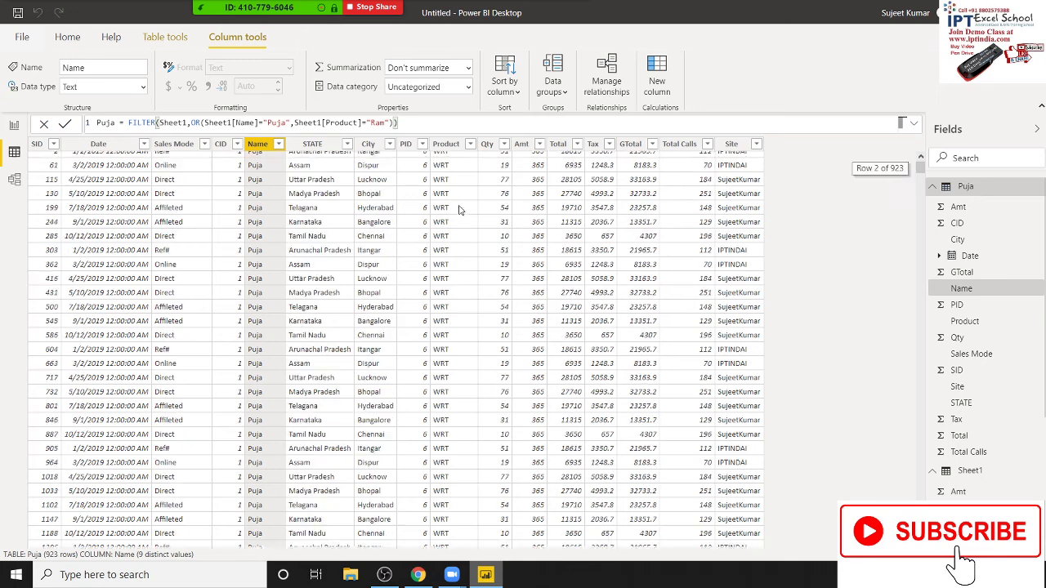
pyautogui.scroll(2, 459, 211)
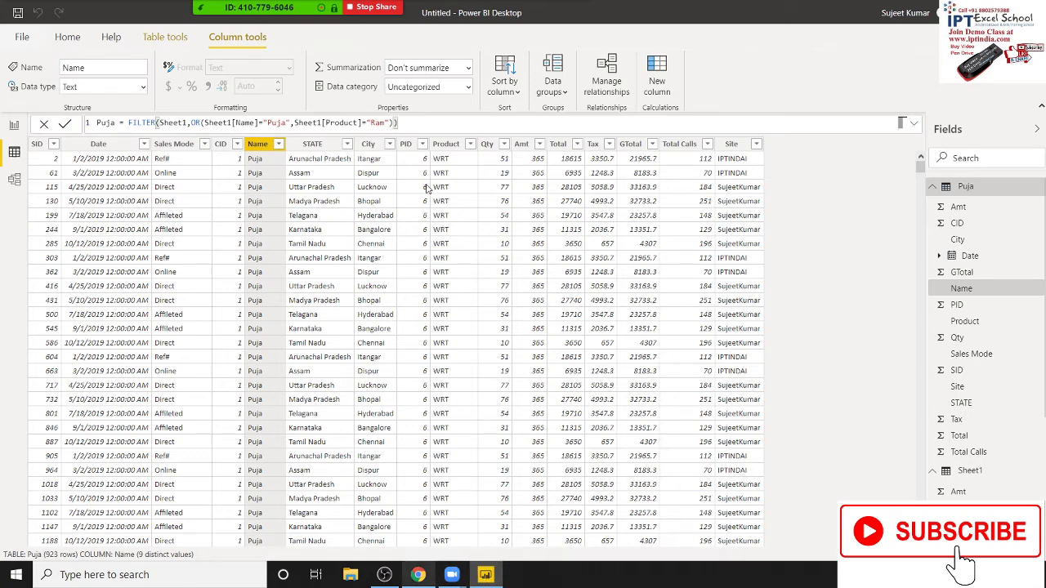
# Step: Show Sheet1's data, filter Name to Puja only, then clear the Name filter again
pyautogui.click(968, 472)
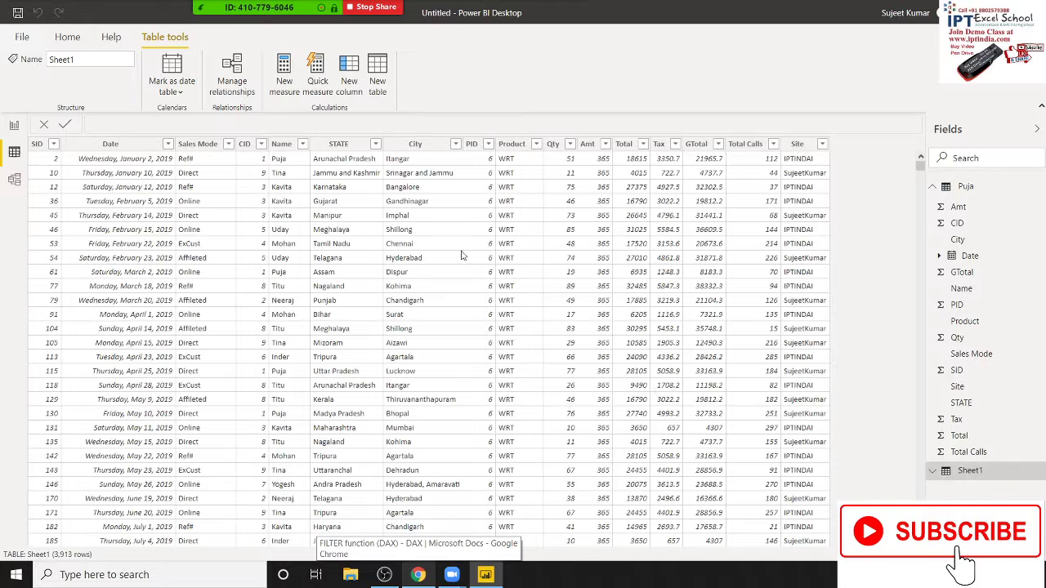
pyautogui.click(307, 152)
pyautogui.click(304, 147)
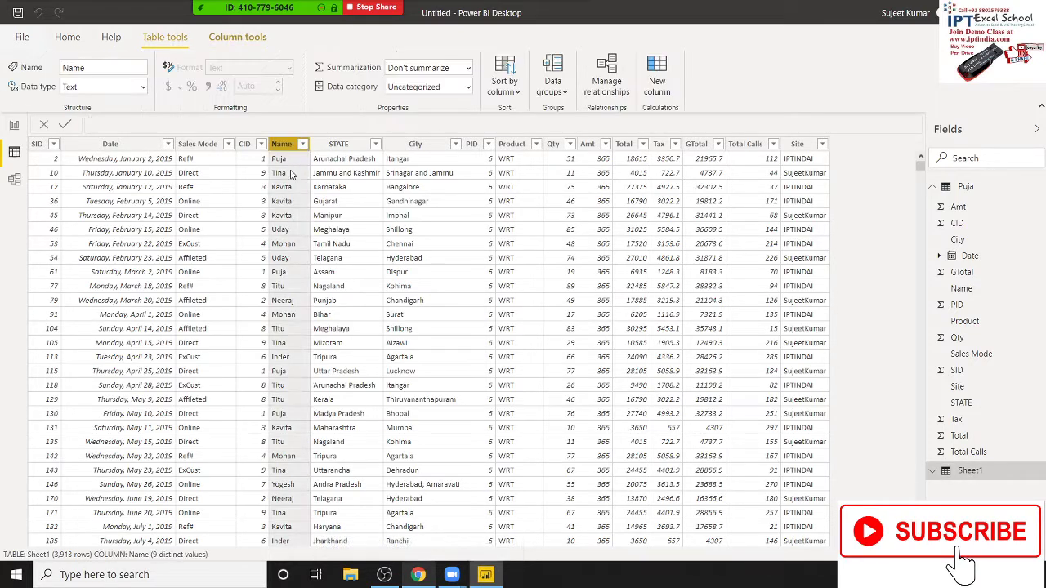
pyautogui.click(332, 284)
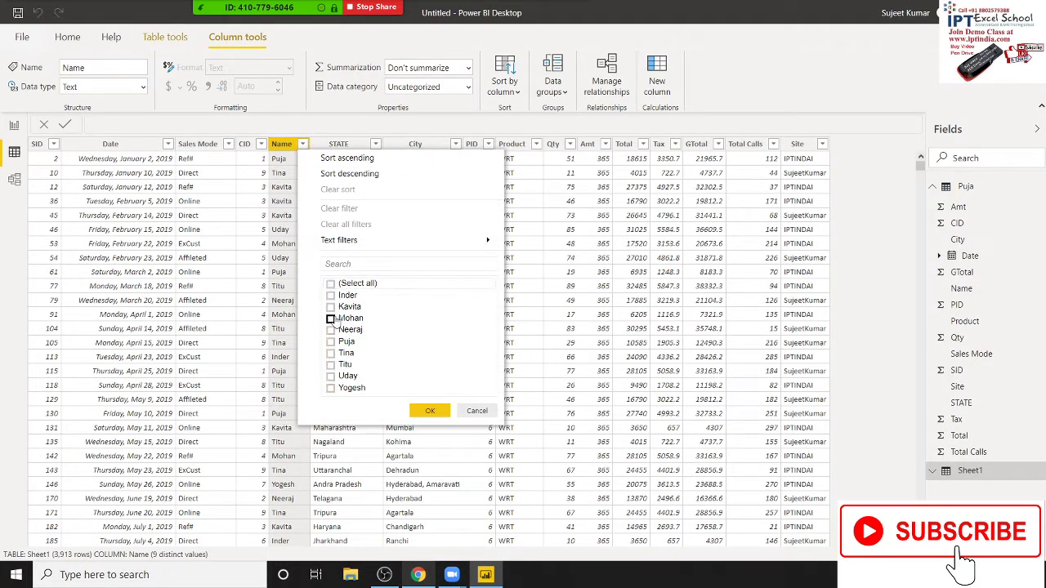
pyautogui.click(331, 341)
pyautogui.click(438, 413)
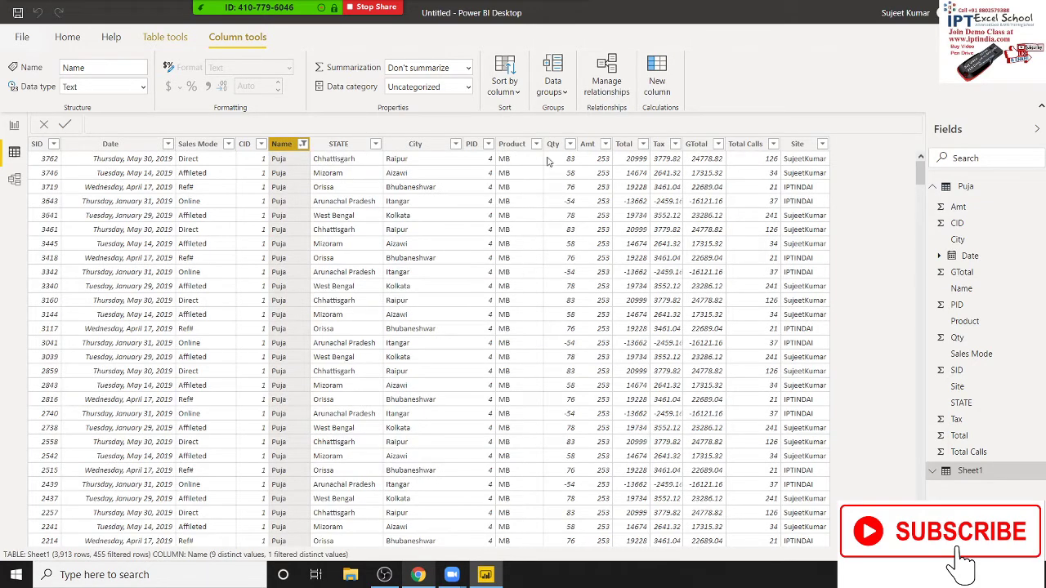
pyautogui.click(536, 145)
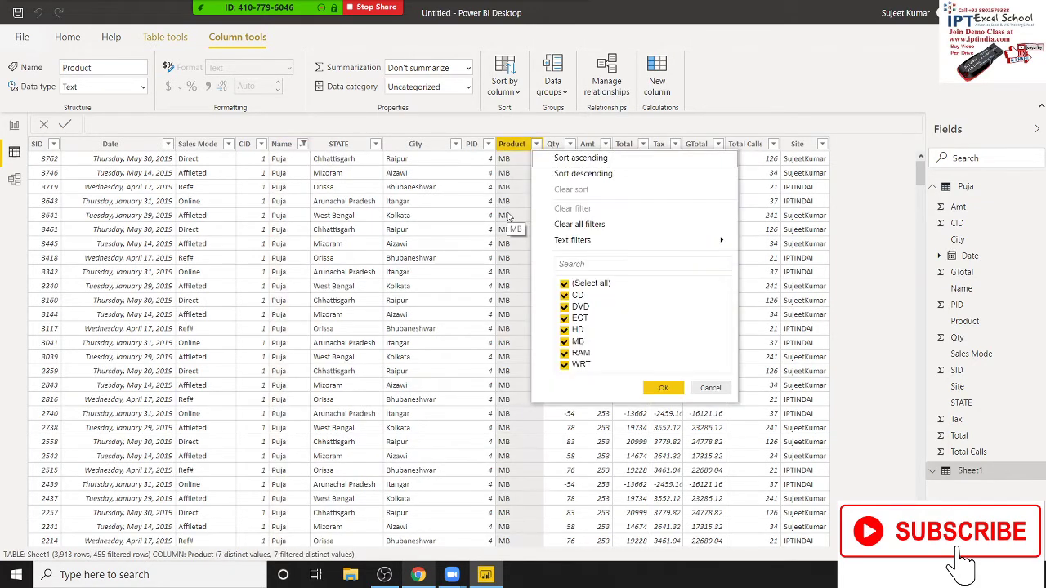
pyautogui.click(353, 217)
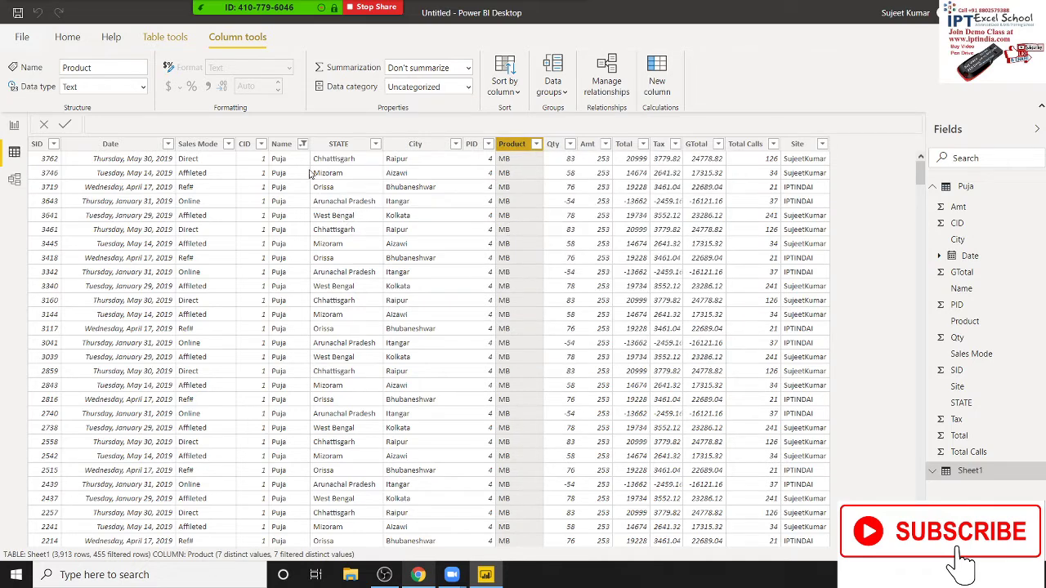
pyautogui.click(303, 145)
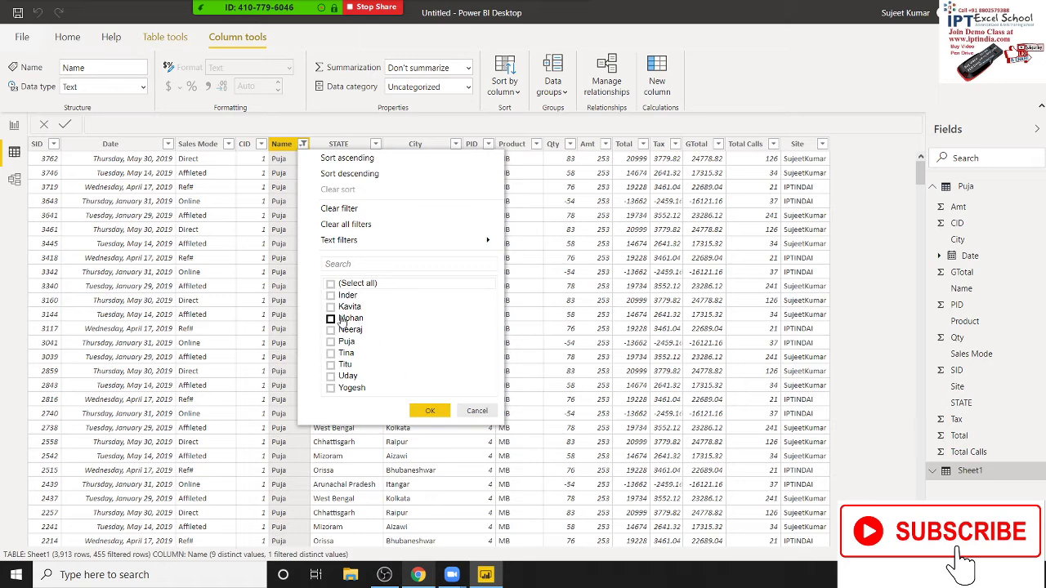
pyautogui.click(330, 284)
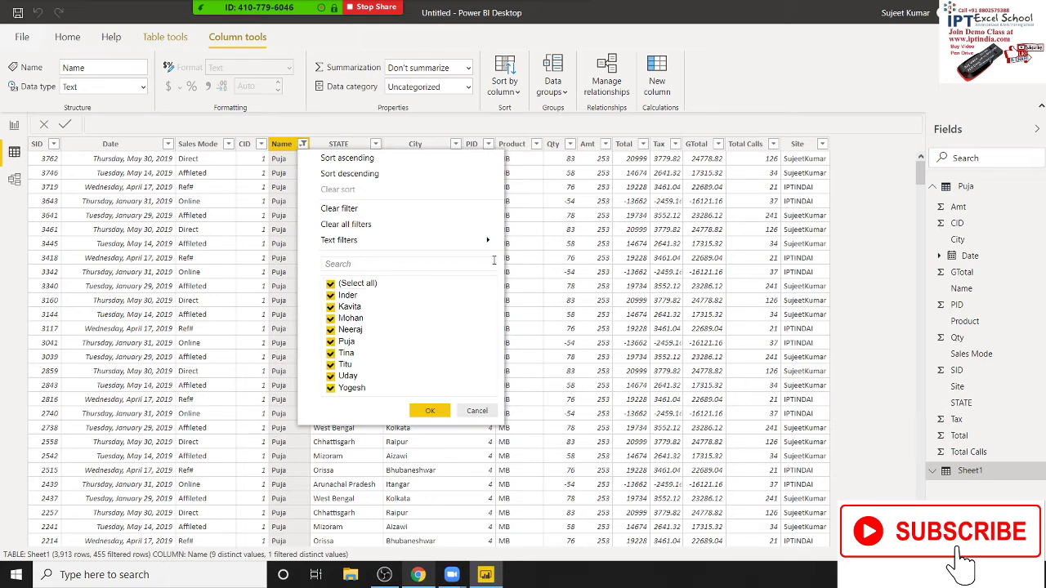
pyautogui.click(431, 411)
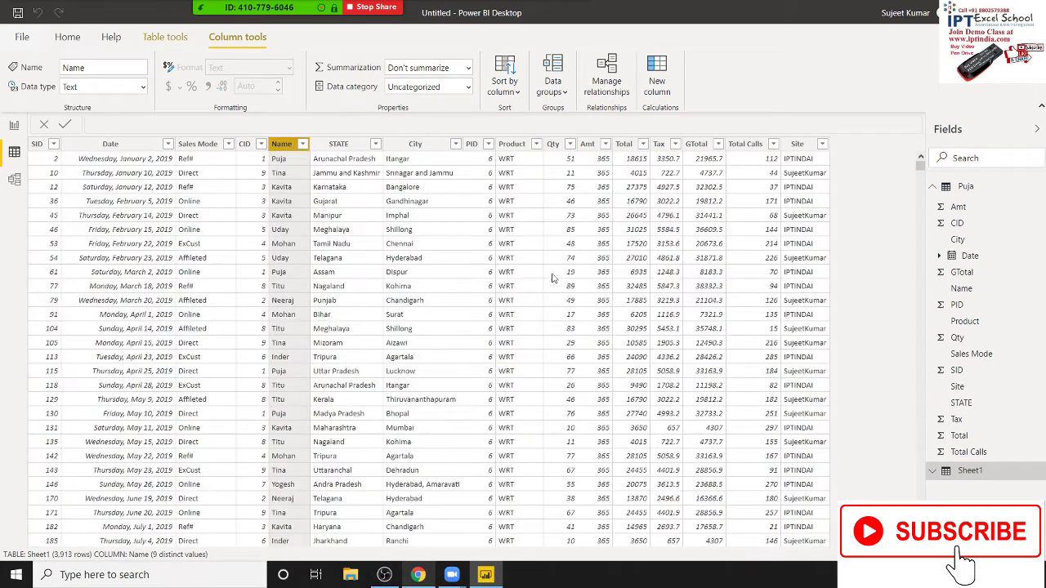
# Step: Filter Sheet1's Product column to RAM only, showing 520 of 3,913 rows
pyautogui.click(535, 148)
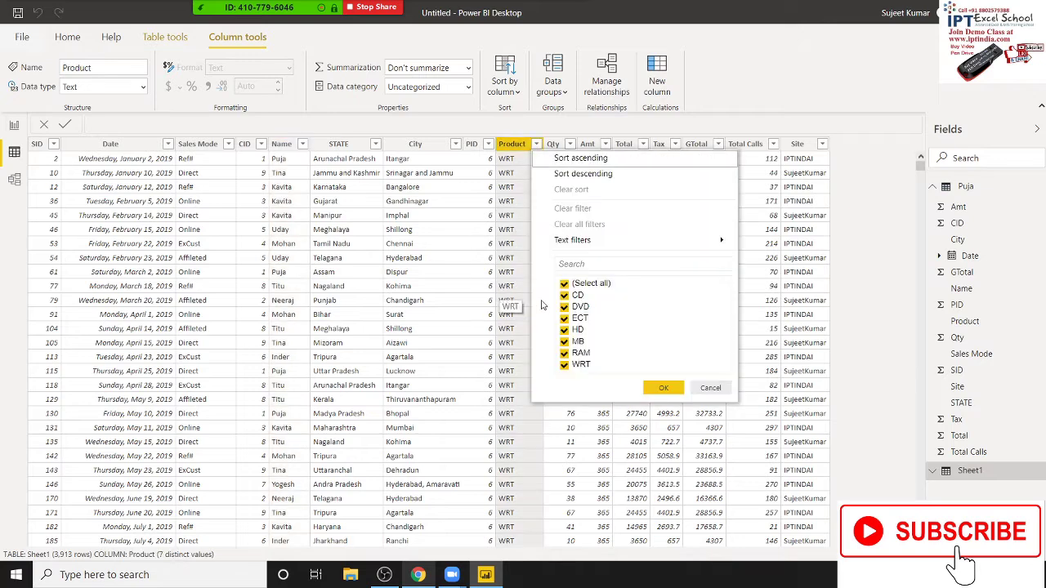
pyautogui.click(564, 283)
pyautogui.click(564, 352)
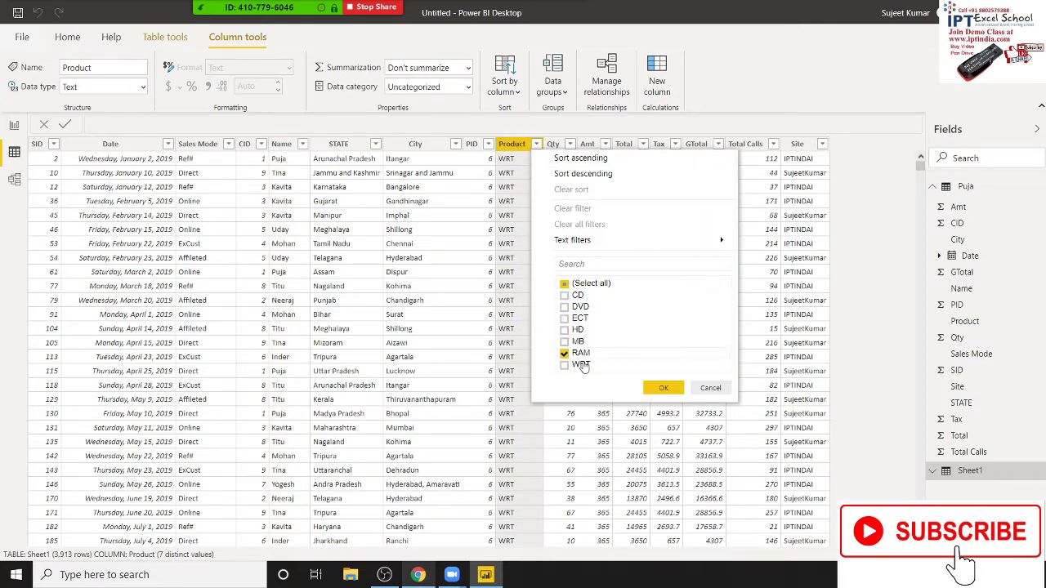
pyautogui.click(663, 387)
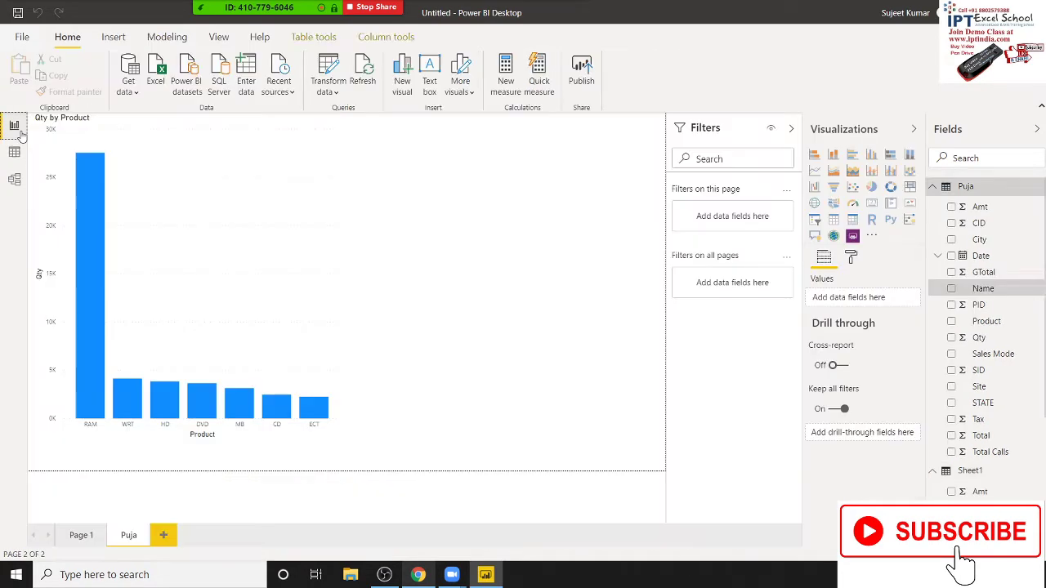
pyautogui.click(20, 131)
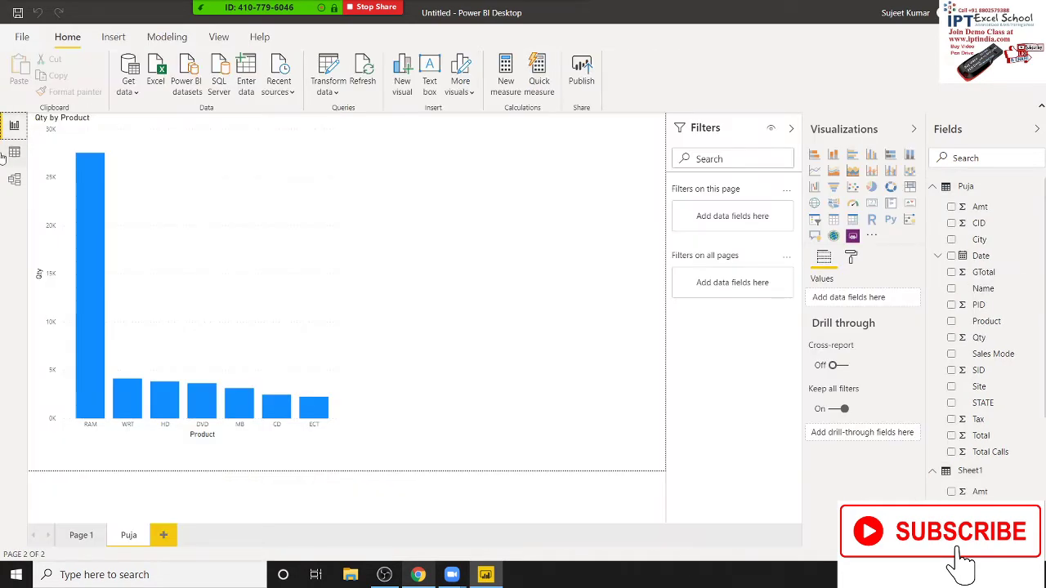
pyautogui.click(15, 153)
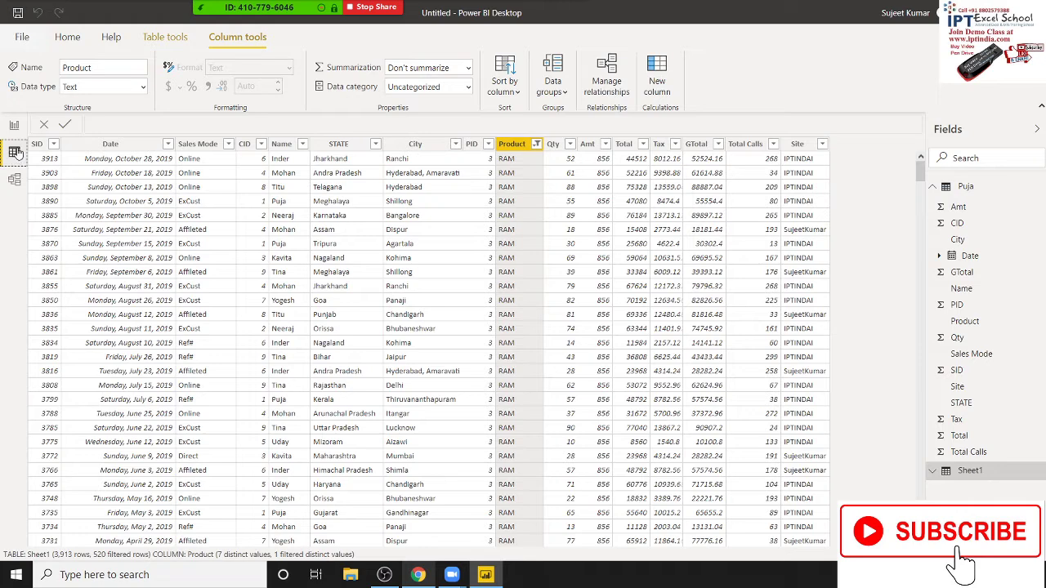
# Step: Drag the Qty by Product chart's corner to shrink it, then bring up the Modeling ribbon
pyautogui.click(15, 130)
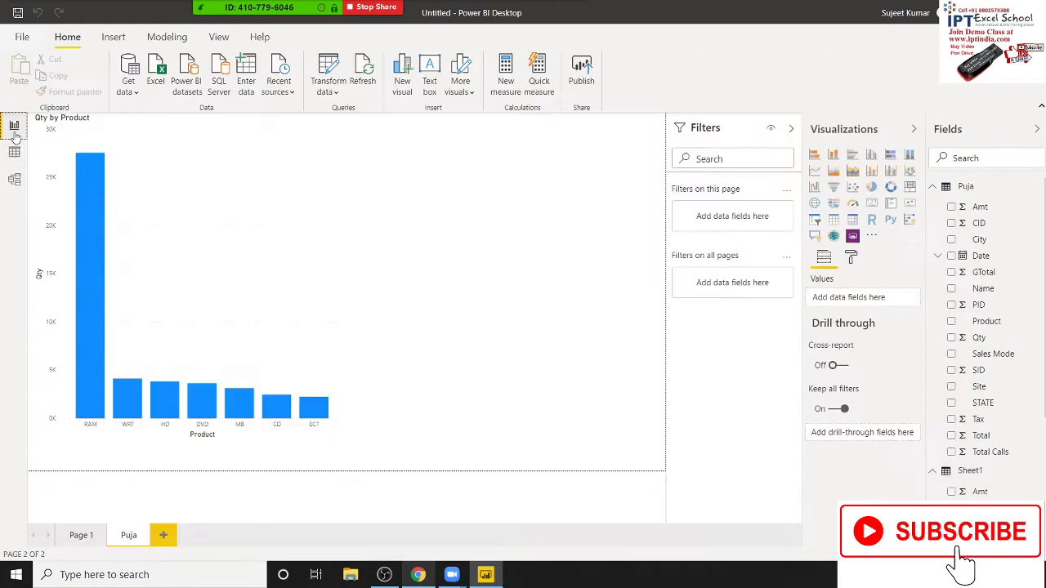
pyautogui.click(338, 413)
pyautogui.moveTo(342, 437); pyautogui.dragTo(230, 299)
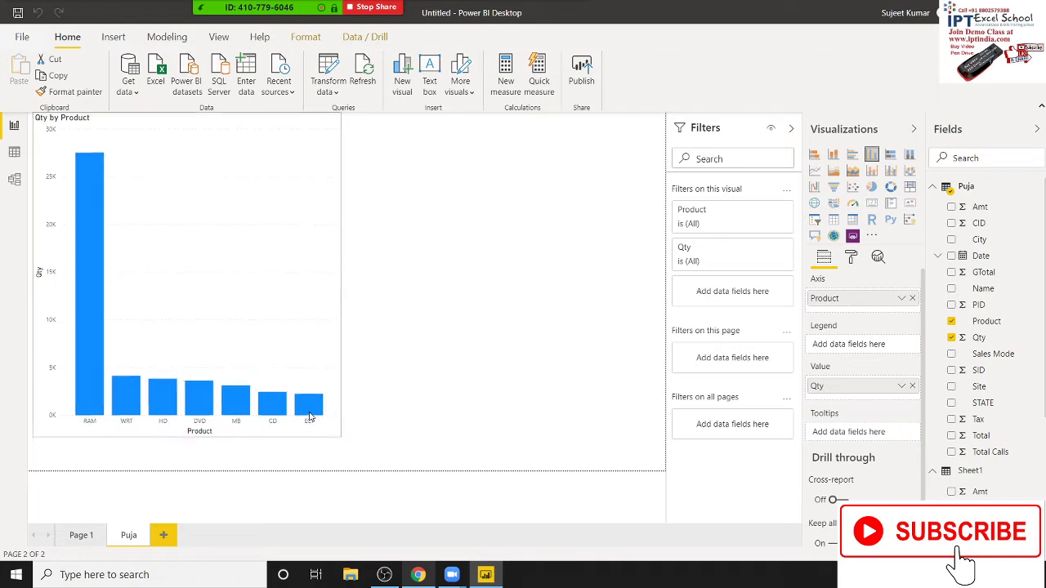
pyautogui.click(535, 210)
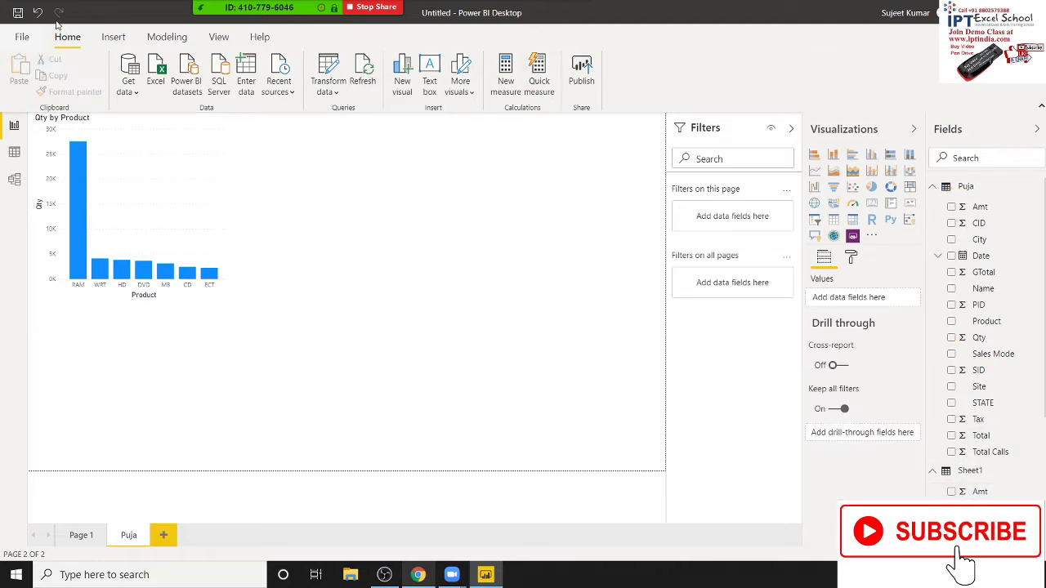
pyautogui.click(168, 40)
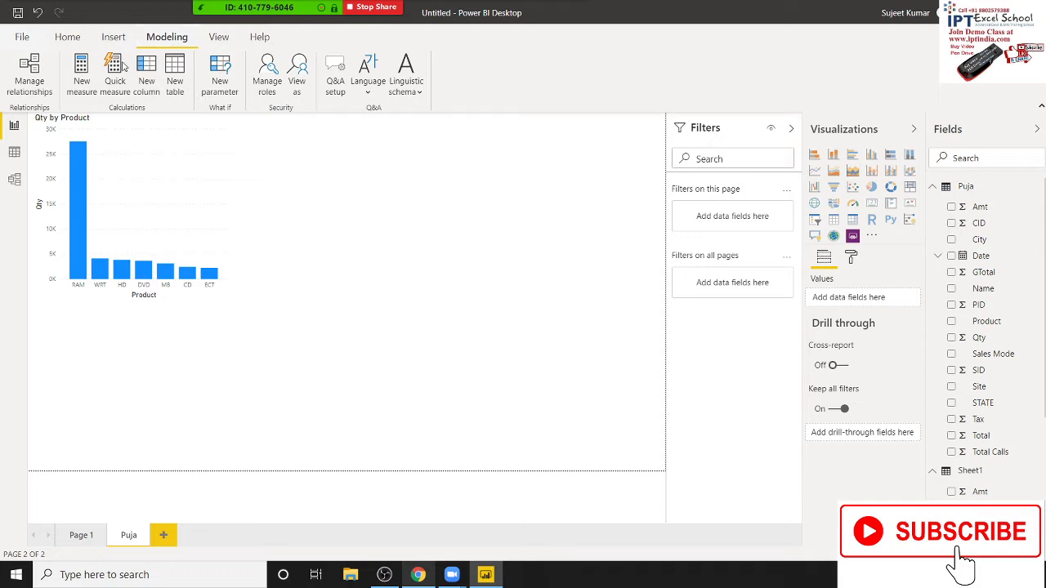
# Step: Create the new measure Sum = SUM(Puja[Qty]) in the Puja table
pyautogui.click(85, 92)
pyautogui.doubleClick(115, 122)
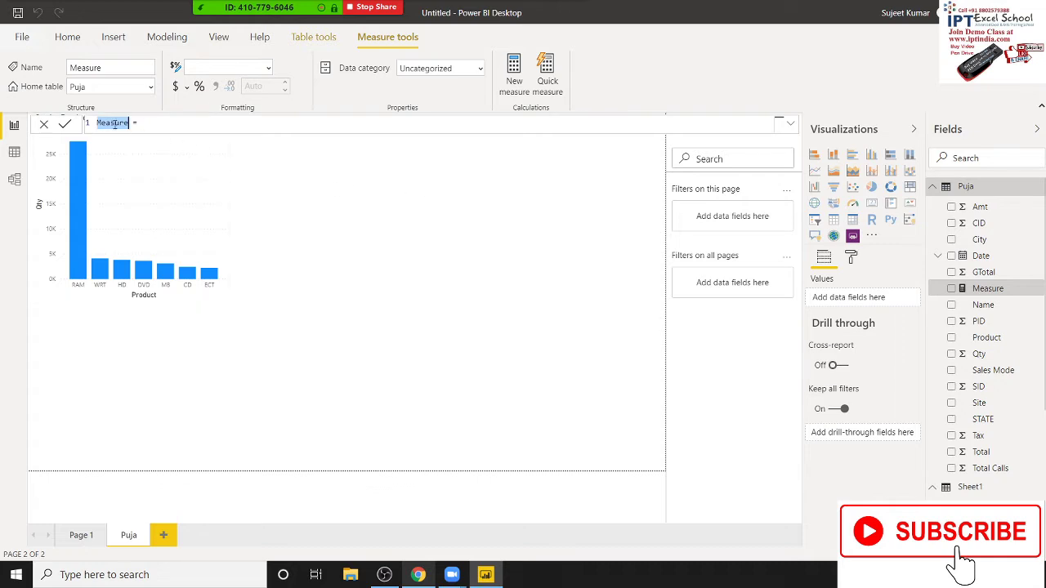
pyautogui.write('Sum')
pyautogui.write(' = ')
pyautogui.write('sym')
pyautogui.press('BackSpace')
pyautogui.press('BackSpace')
pyautogui.write('um')
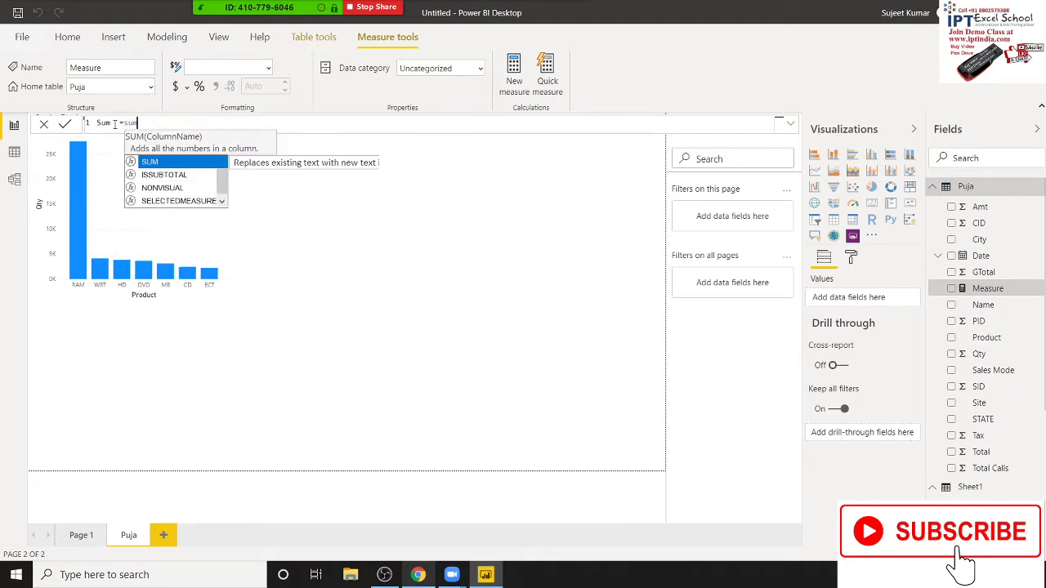
pyautogui.press('Tab')
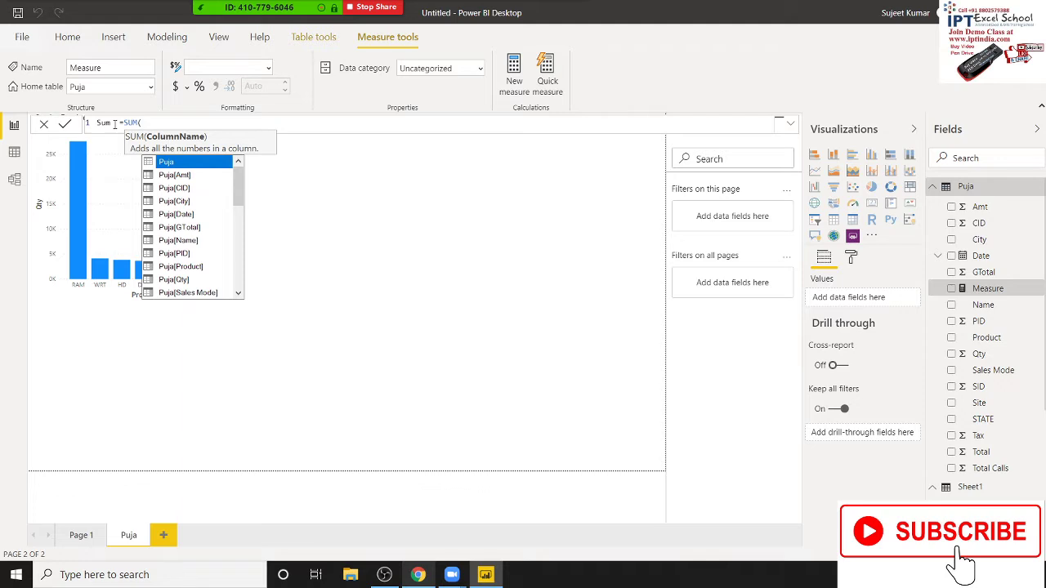
pyautogui.press('Down')
pyautogui.press('Down')
pyautogui.press('Down')
pyautogui.press('Down')
pyautogui.press('Down')
pyautogui.press('Down')
pyautogui.press('Down')
pyautogui.press('Down')
pyautogui.press('Down')
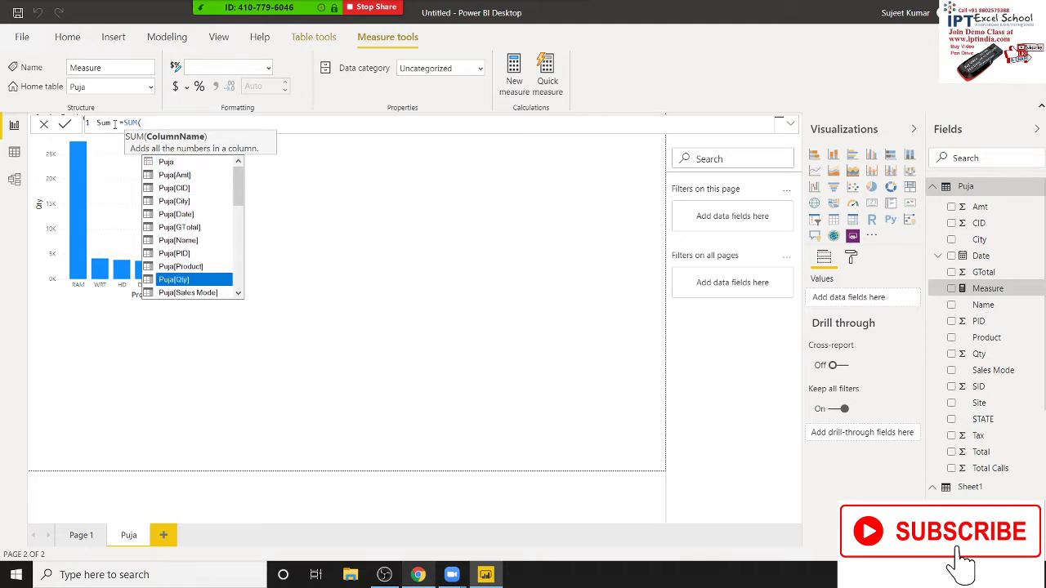
pyautogui.press('Tab')
pyautogui.write(')')
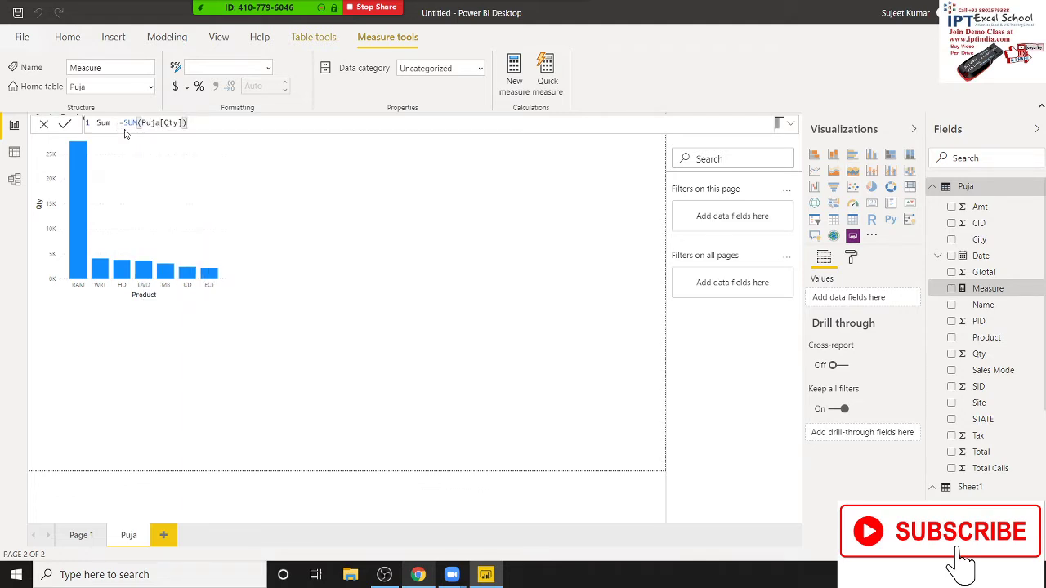
pyautogui.press('Return')
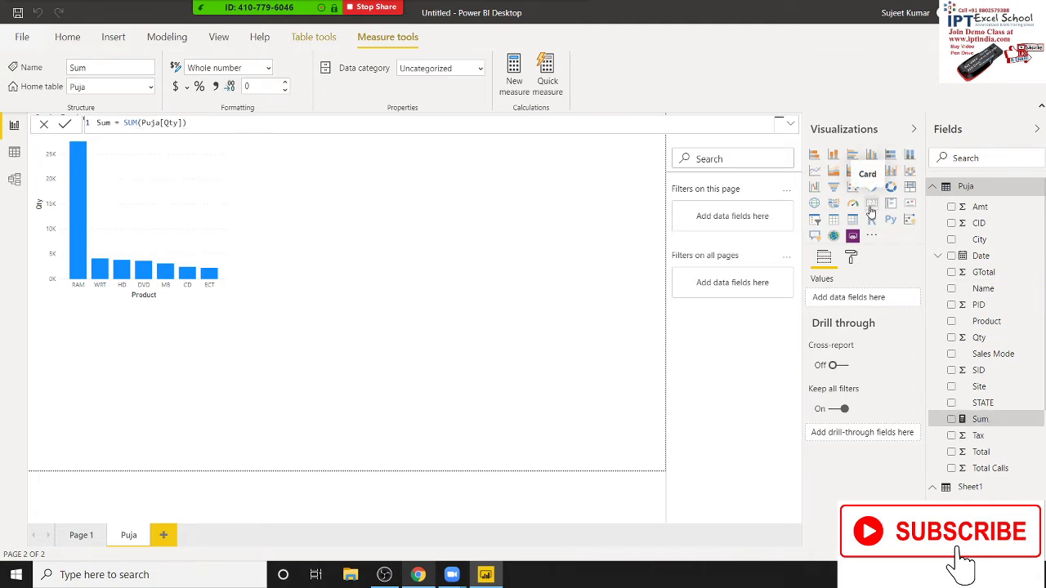
# Step: Place a card in the upper middle of the page showing the Sum measure as 47K
pyautogui.click(871, 208)
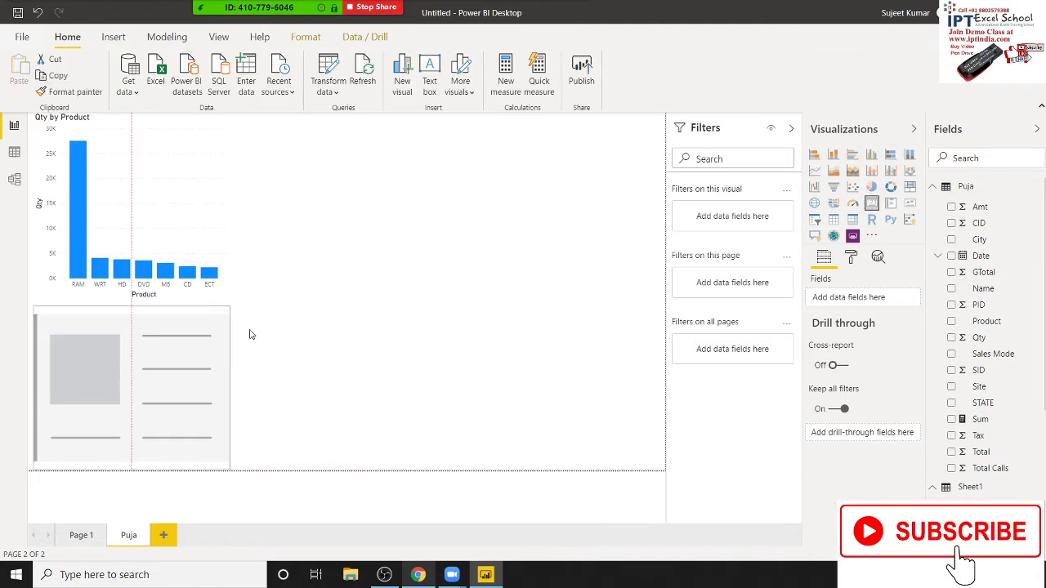
pyautogui.moveTo(114, 327); pyautogui.dragTo(483, 147)
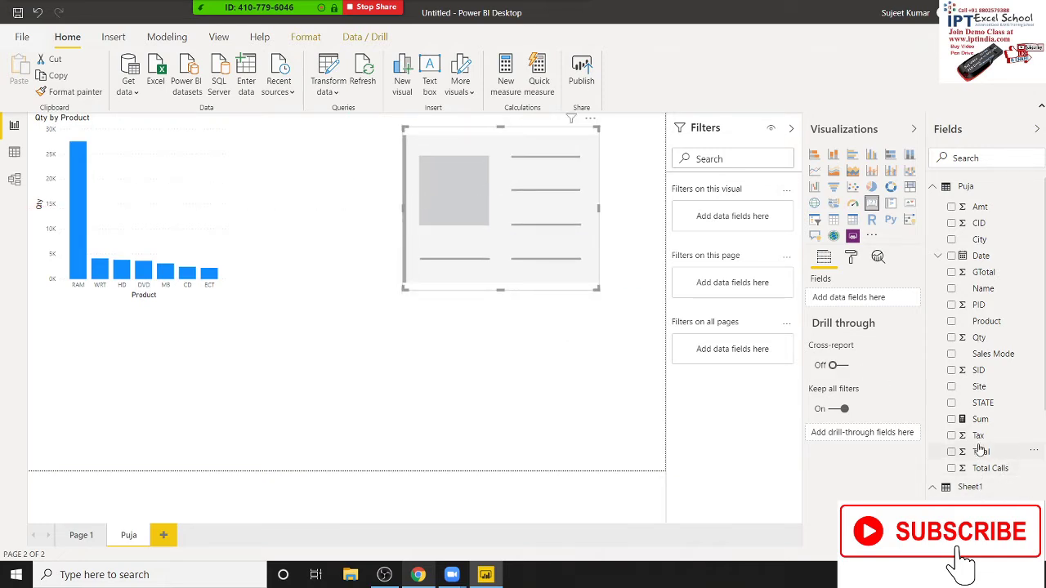
pyautogui.scroll(-3, 976, 462)
pyautogui.scroll(-1, 976, 463)
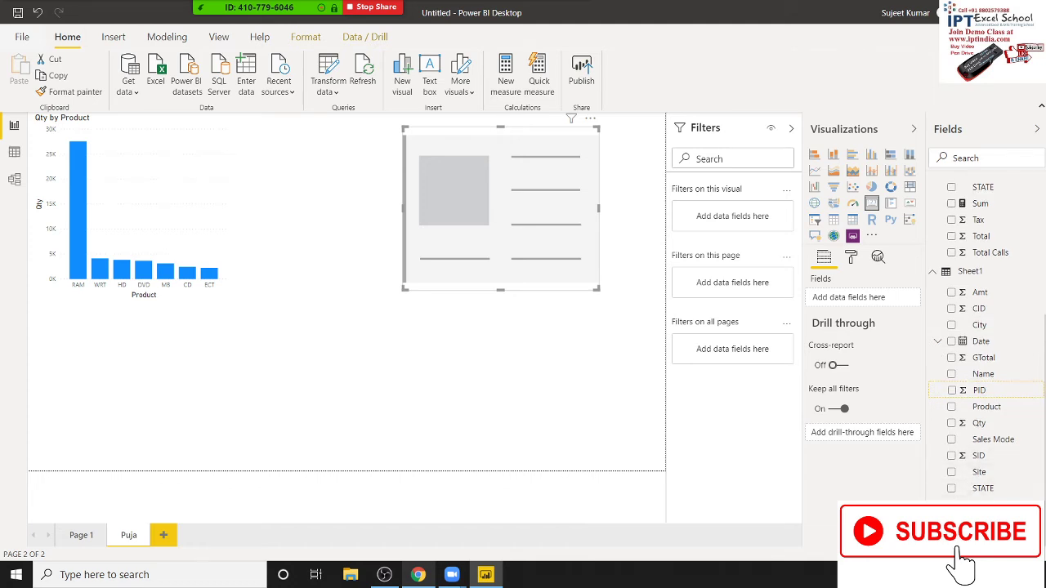
pyautogui.scroll(5, 991, 445)
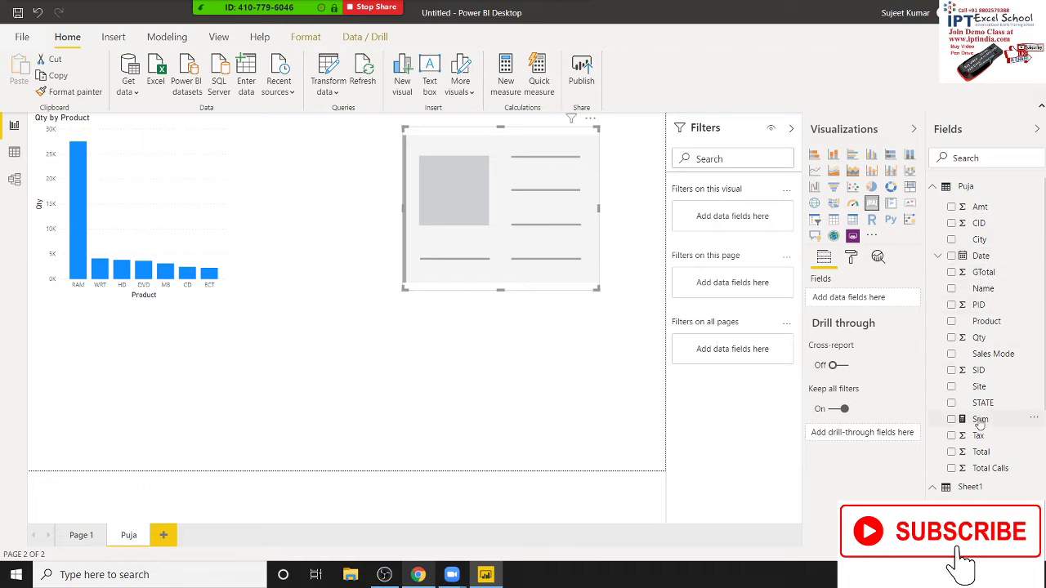
pyautogui.moveTo(979, 420); pyautogui.dragTo(548, 232)
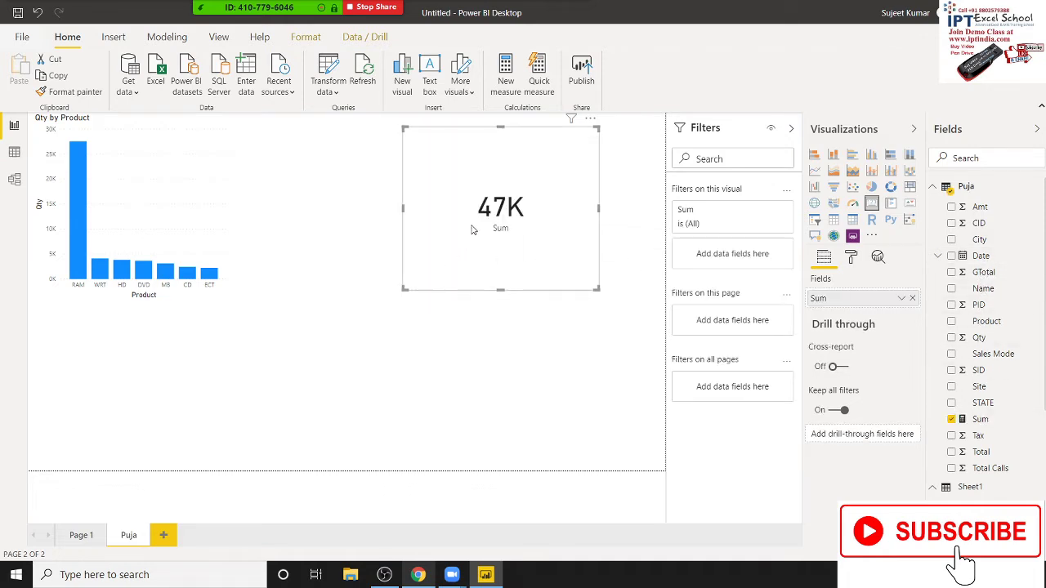
pyautogui.click(980, 419)
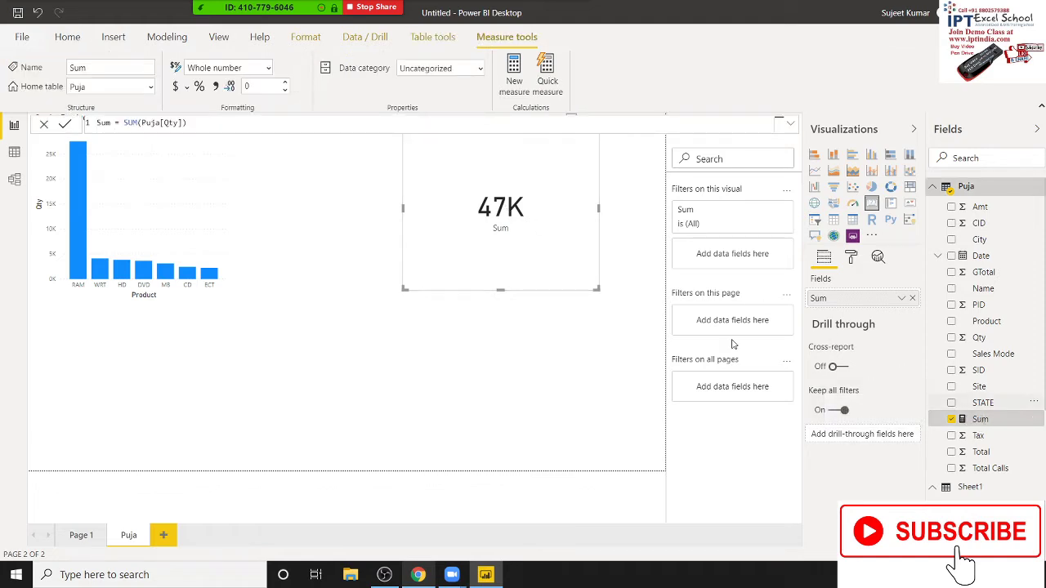
# Step: Visit Page 1 and return to Puja, then select the Sum card and view its formula
pyautogui.click(82, 537)
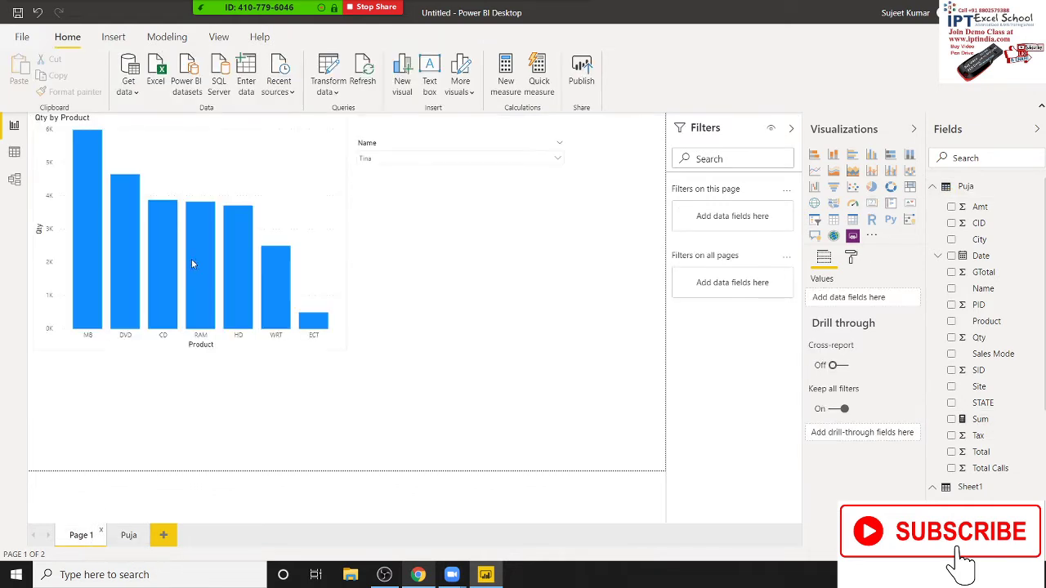
pyautogui.click(129, 535)
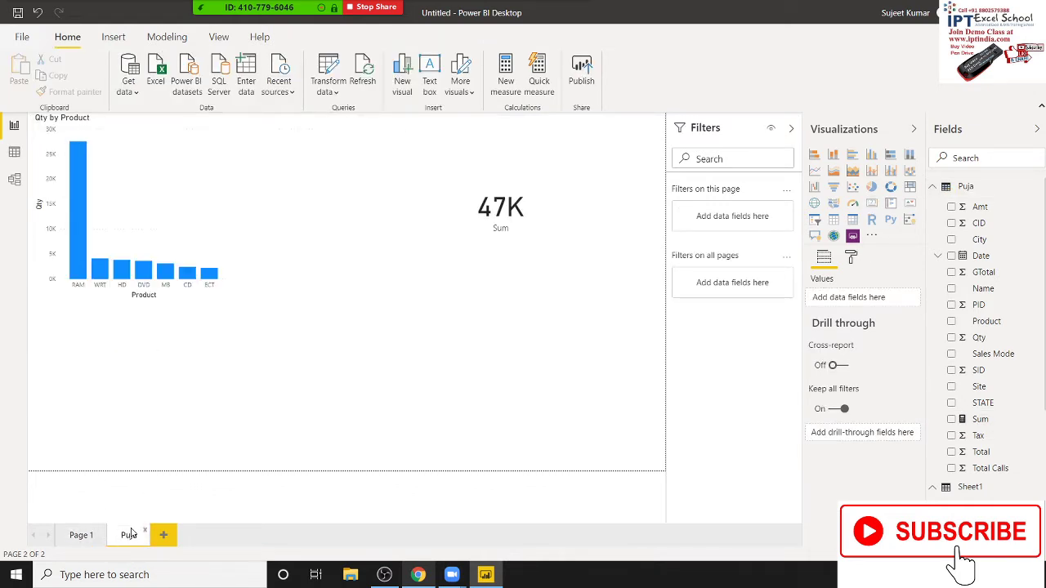
pyautogui.click(489, 229)
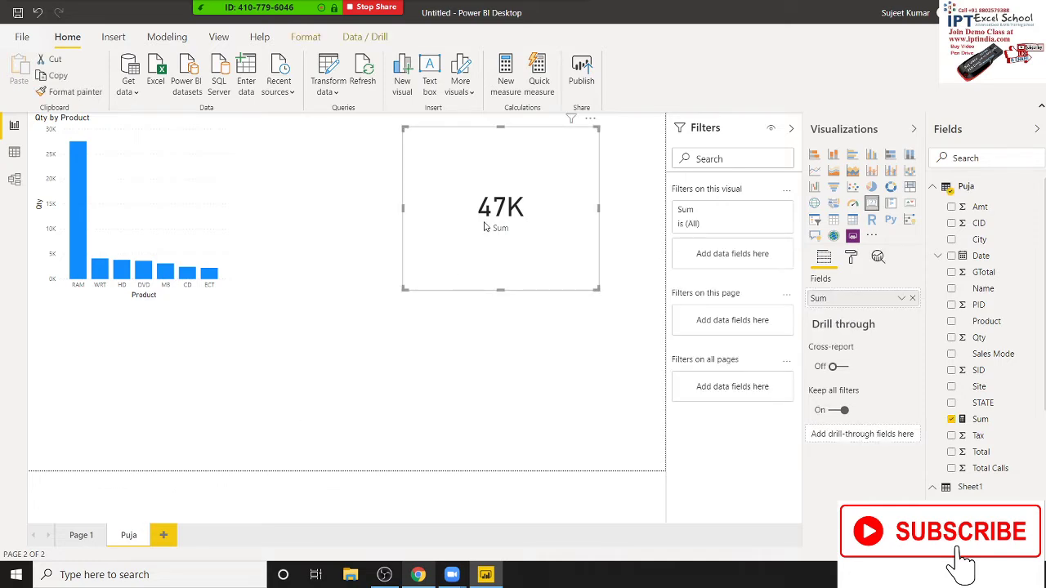
pyautogui.click(979, 419)
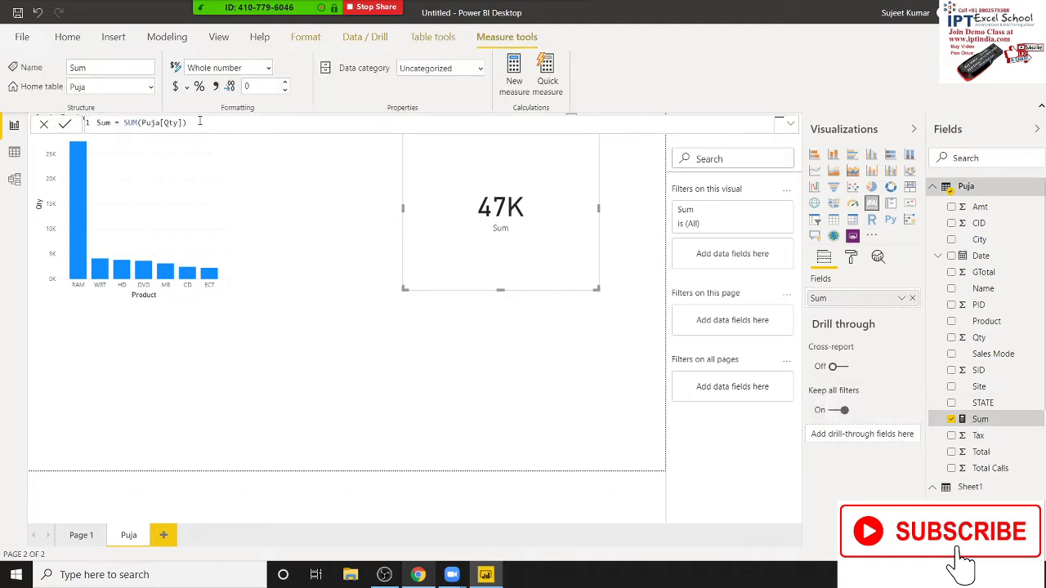
# Step: Rewrite the Sum formula as SUMX(FILTER(Sheet1,Sheet1[Name]="Puja"),Sheet1[Qty])
pyautogui.press('BackSpace')
pyautogui.press('BackSpace')
pyautogui.press('BackSpace')
pyautogui.press('BackSpace')
pyautogui.press('BackSpace')
pyautogui.press('BackSpace')
pyautogui.press('BackSpace')
pyautogui.press('BackSpace')
pyautogui.press('BackSpace')
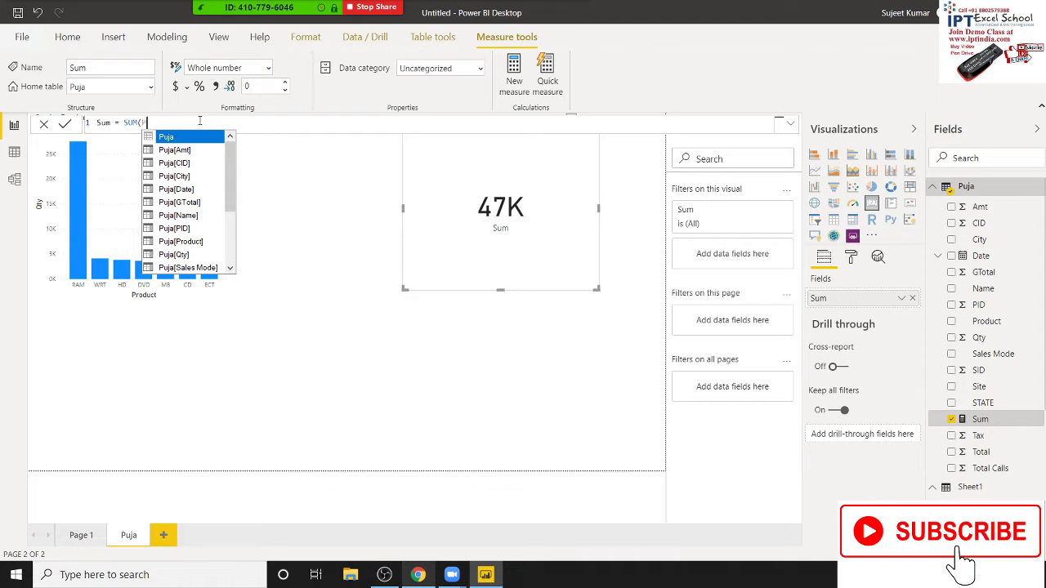
pyautogui.press('BackSpace')
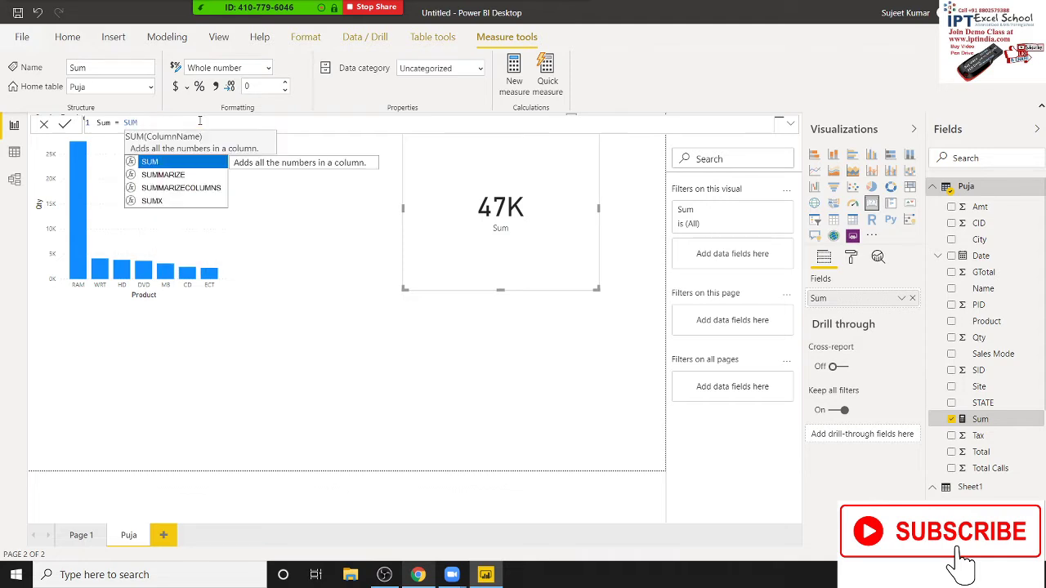
pyautogui.write('(')
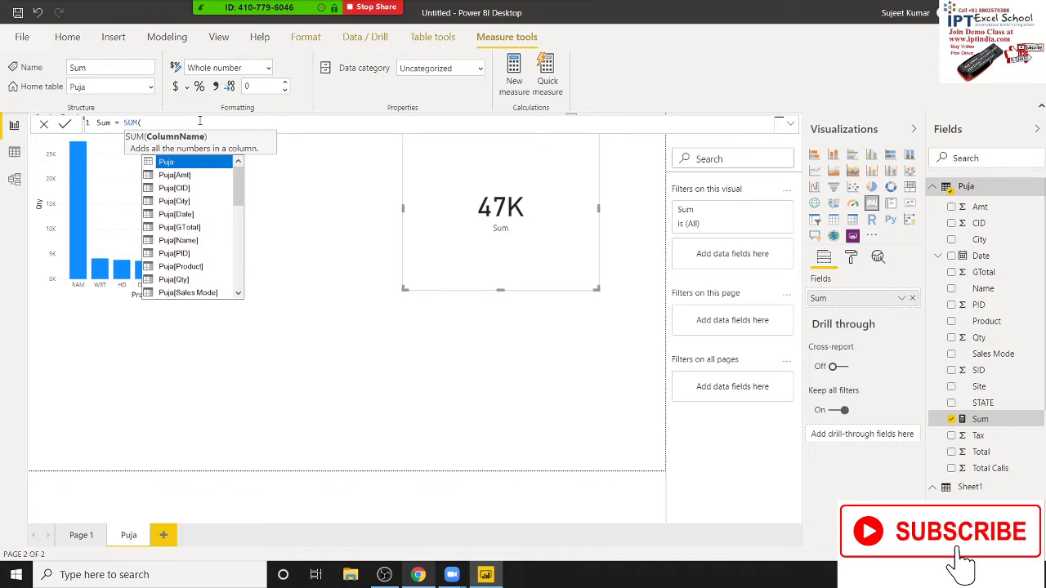
pyautogui.press('BackSpace')
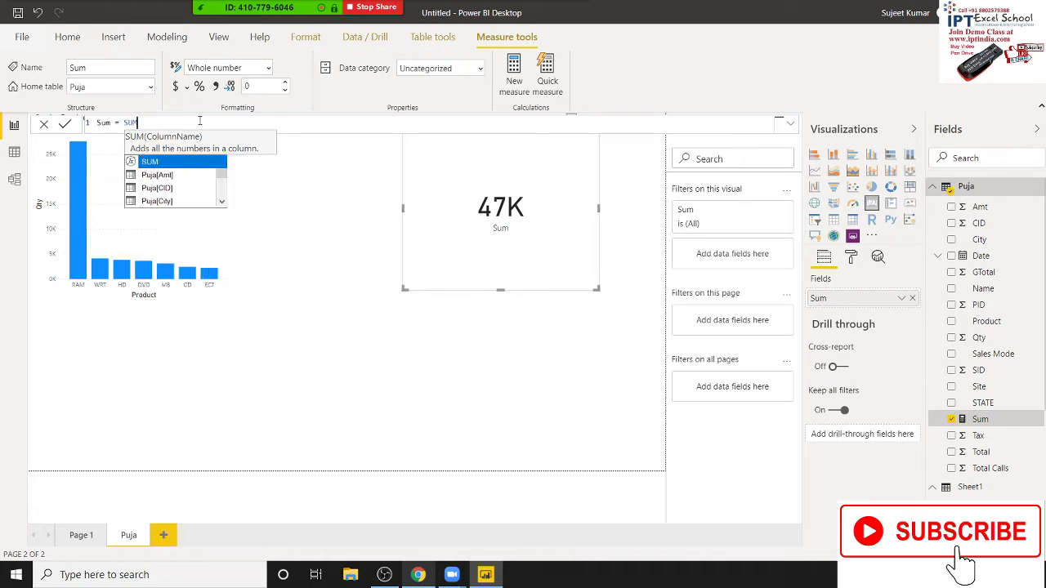
pyautogui.write('X(')
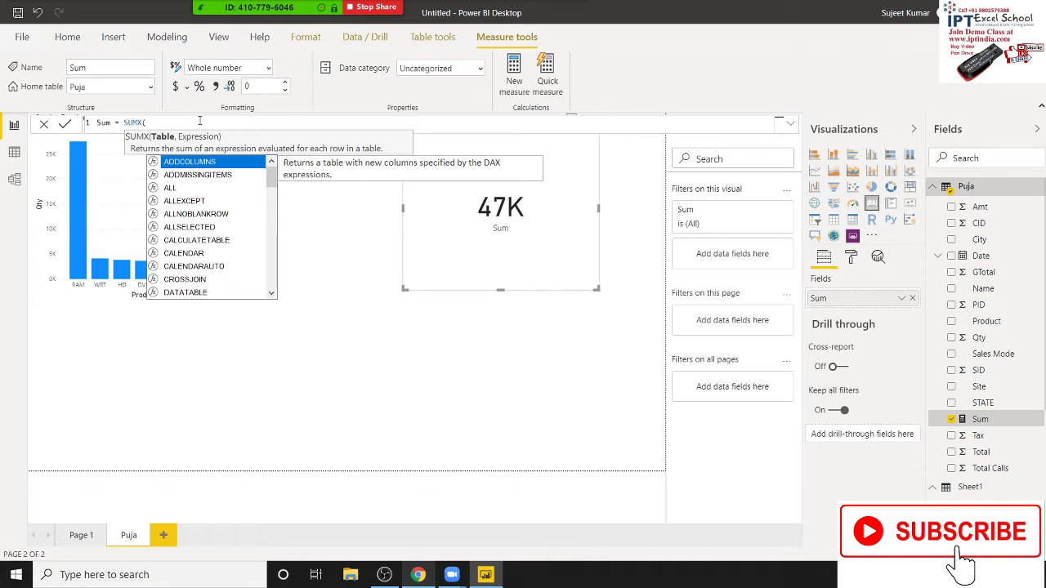
pyautogui.write('fil')
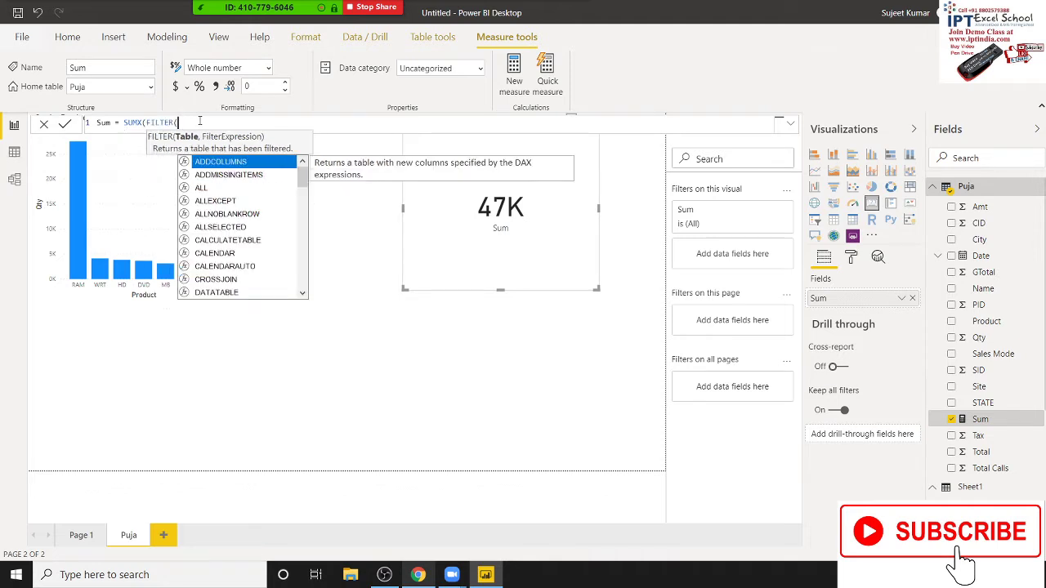
pyautogui.press('Tab')
pyautogui.write('Sheet1')
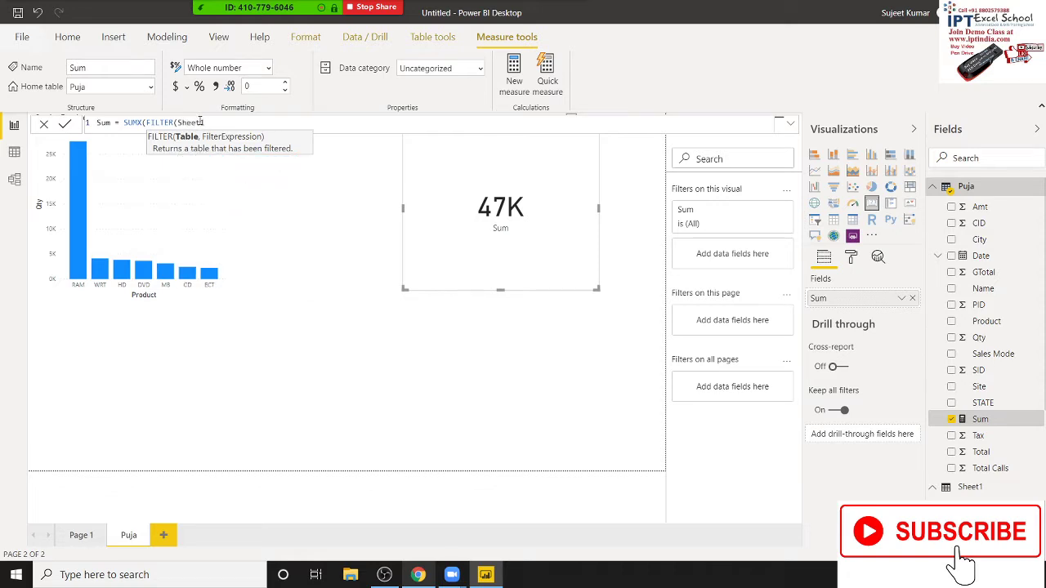
pyautogui.write(',')
pyautogui.write('name')
pyautogui.press('Tab')
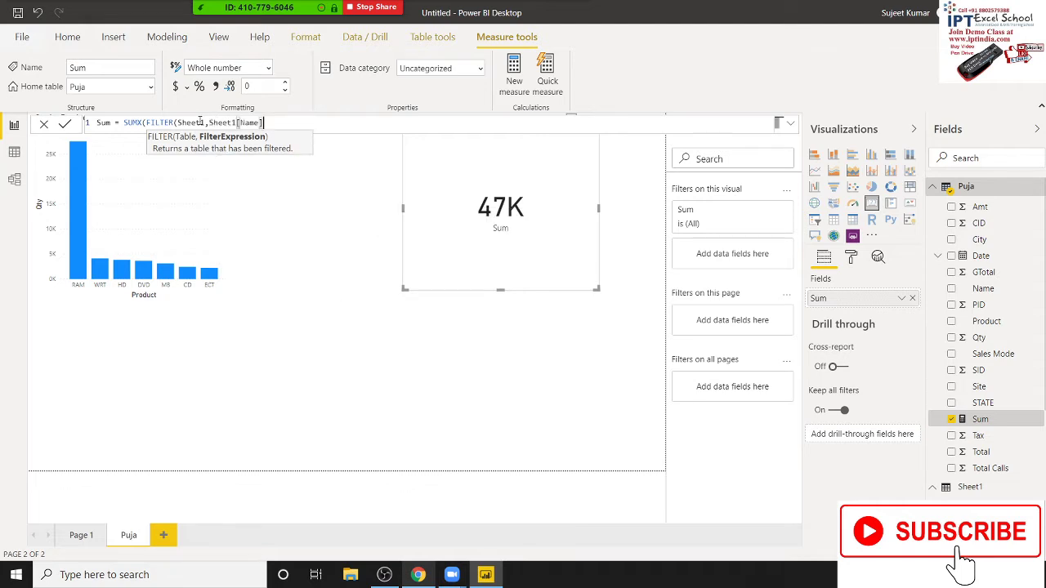
pyautogui.write('="')
pyautogui.write('Puj')
pyautogui.write('a")')
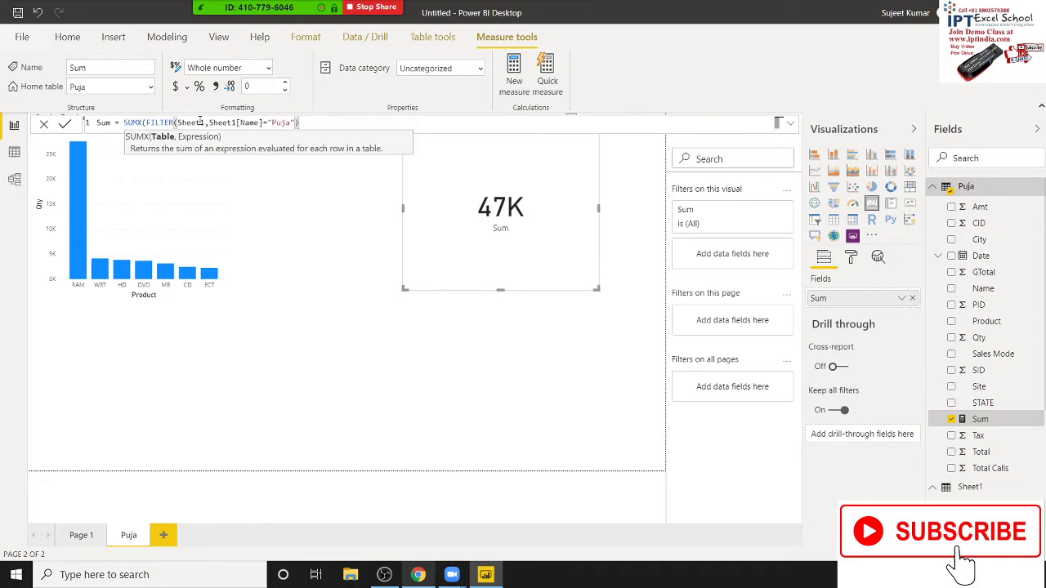
pyautogui.write(',')
pyautogui.write('Sheet1[Qty]')
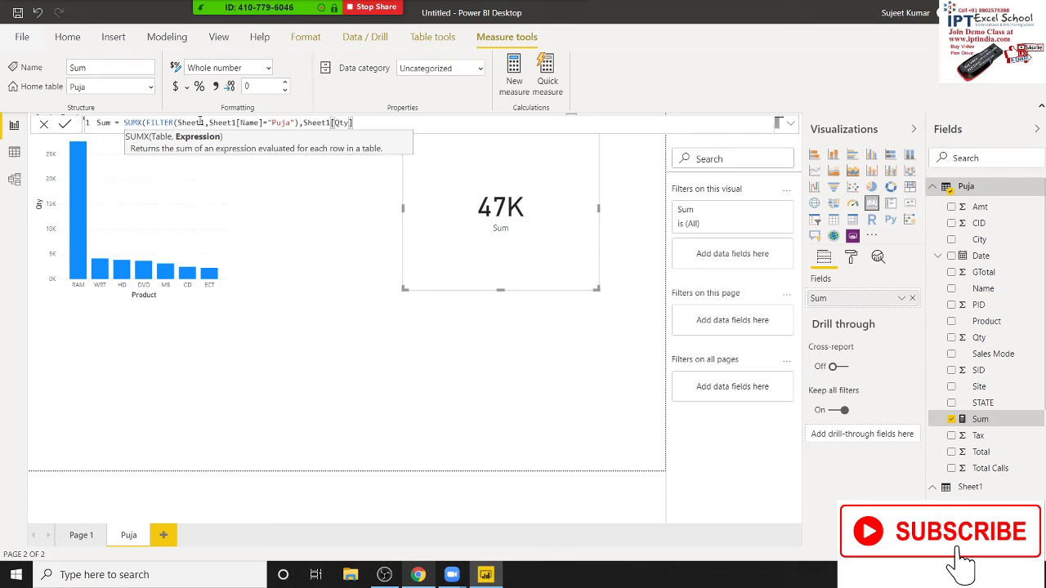
pyautogui.write(')')
# Step: Commit the SUMX formula so the card shows 22K, then reselect the card and Sum measure
pyautogui.press('Return')
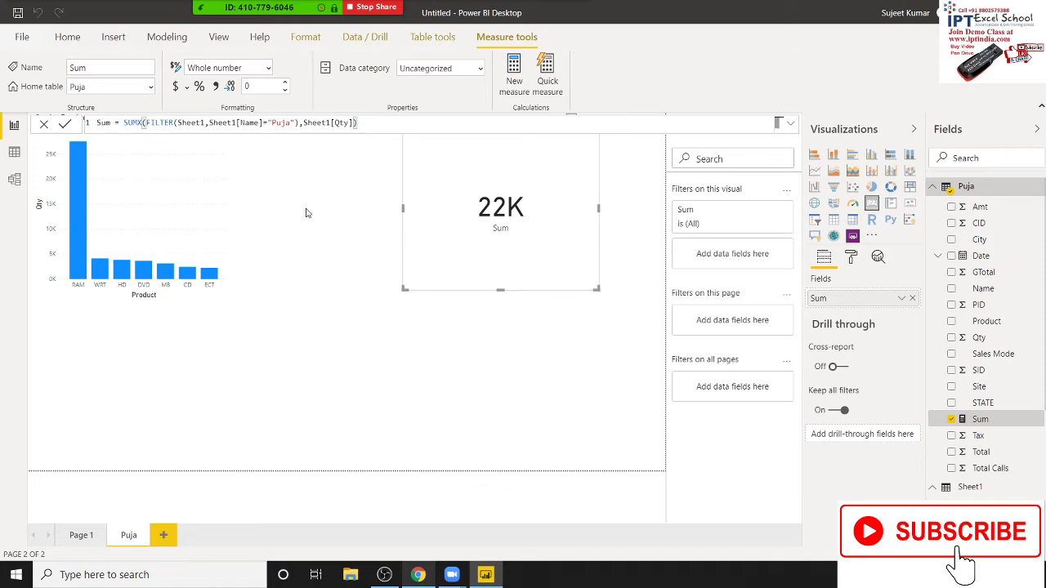
pyautogui.click(245, 182)
pyautogui.click(532, 257)
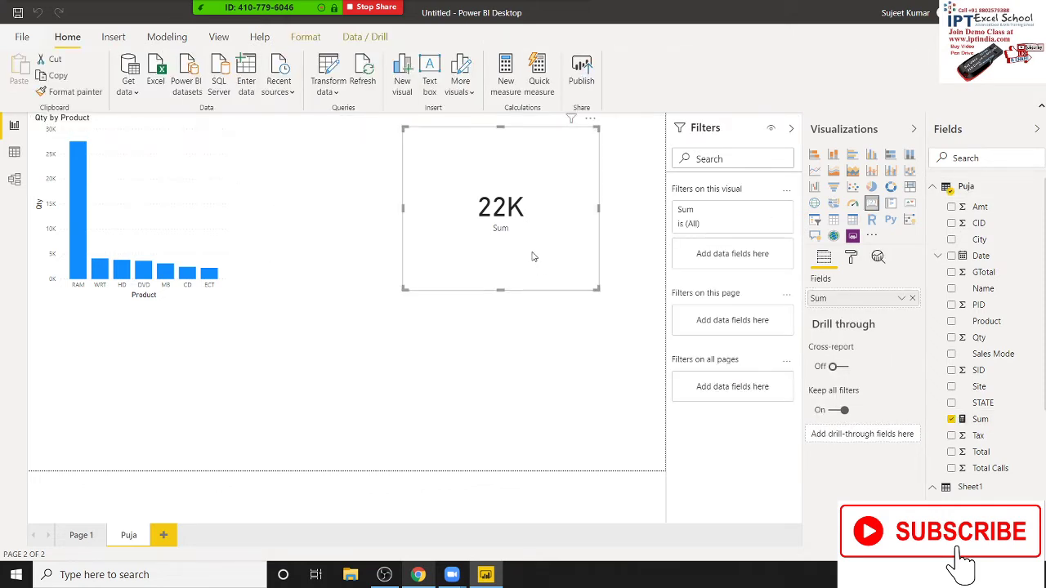
pyautogui.click(978, 419)
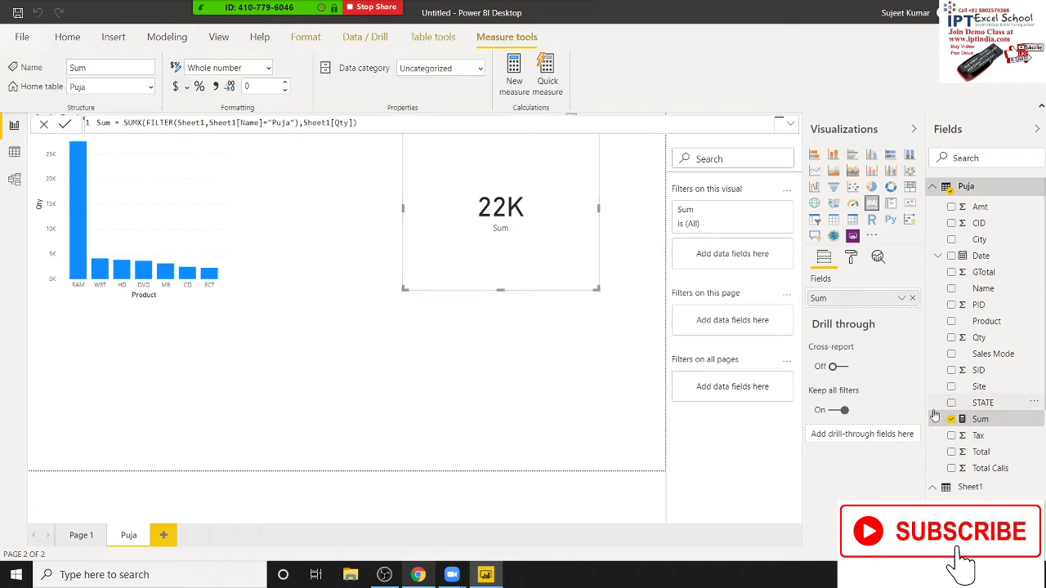
# Step: Change the filter to OR(Sheet1[Name]="Puja",Sheet1[Name]="Uday") and commit, giving 44K
pyautogui.click(146, 122)
pyautogui.click(210, 122)
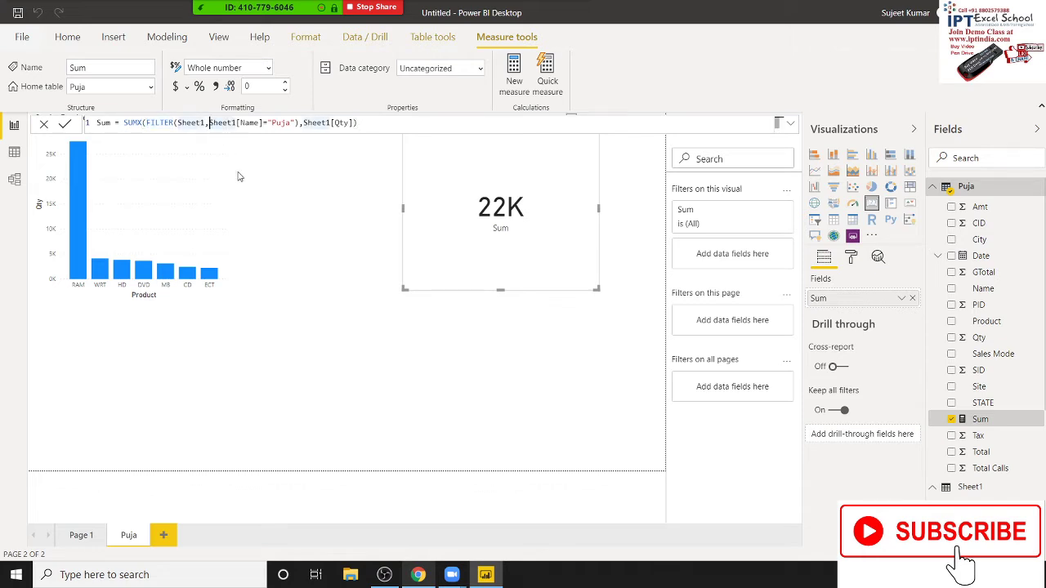
pyautogui.write('OR(')
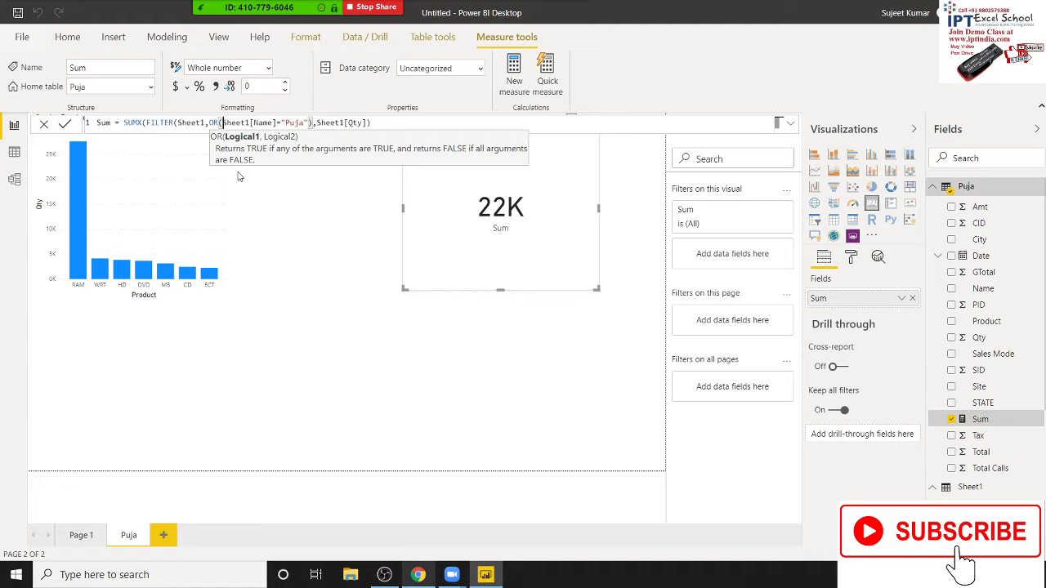
pyautogui.press('Right')
pyautogui.press('Right')
pyautogui.press('Right')
pyautogui.press('Right')
pyautogui.write(',')
pyautogui.write('puj')
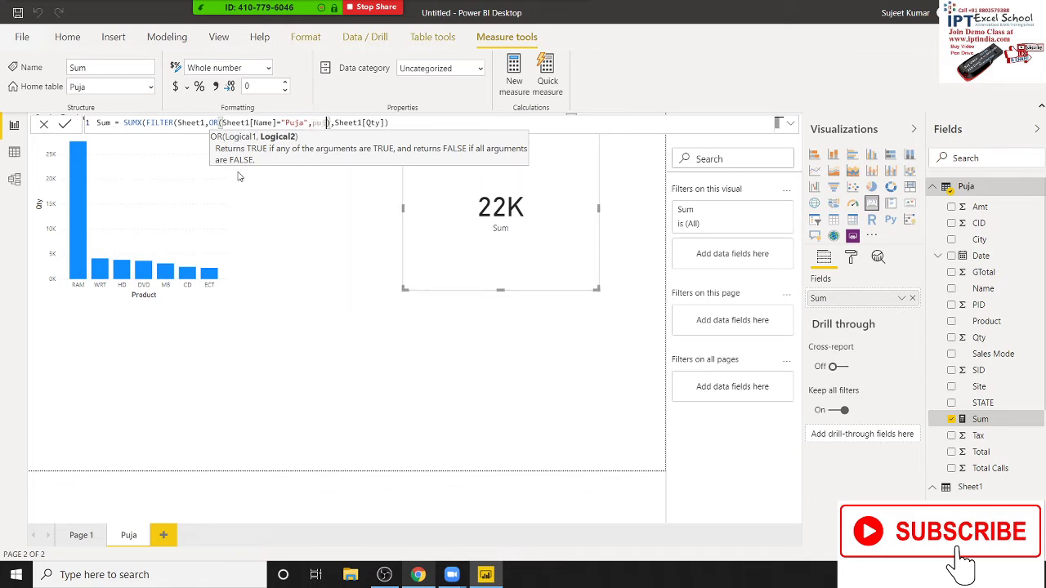
pyautogui.press('BackSpace')
pyautogui.press('BackSpace')
pyautogui.press('BackSpace')
pyautogui.write('name')
pyautogui.press('Tab')
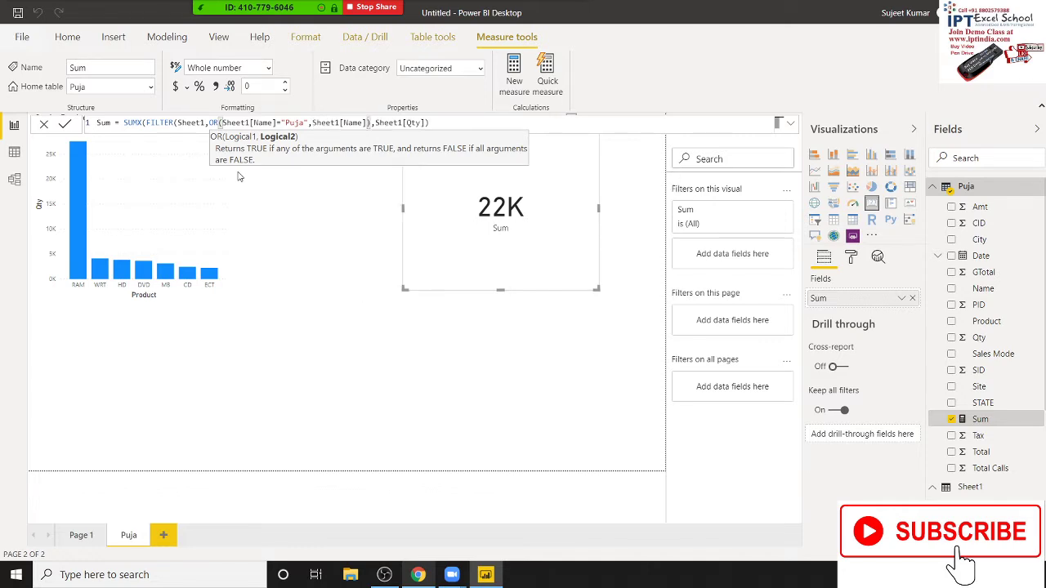
pyautogui.write('="')
pyautogui.write('Uday"')
pyautogui.write(')')
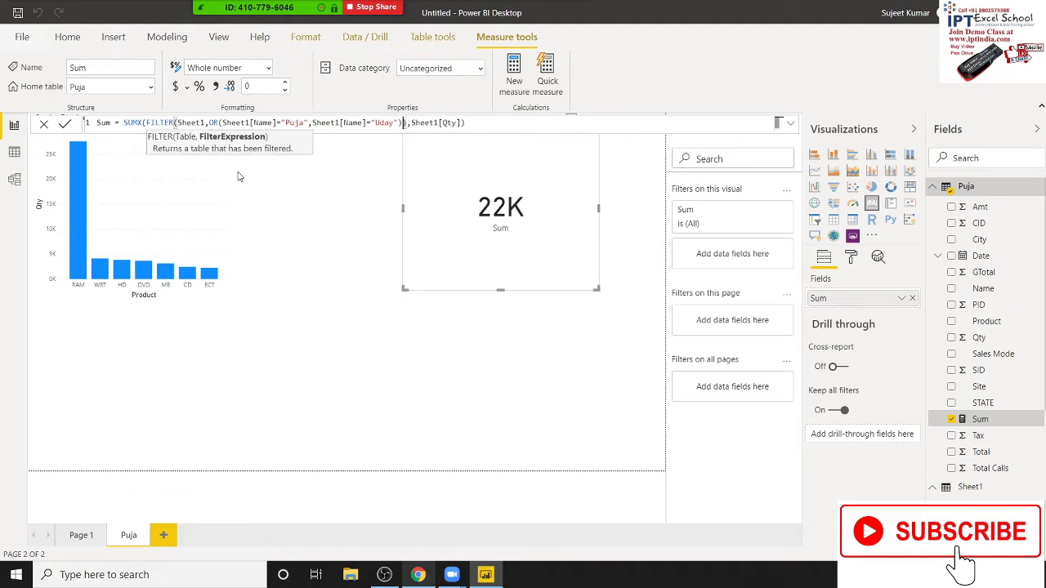
pyautogui.press('Return')
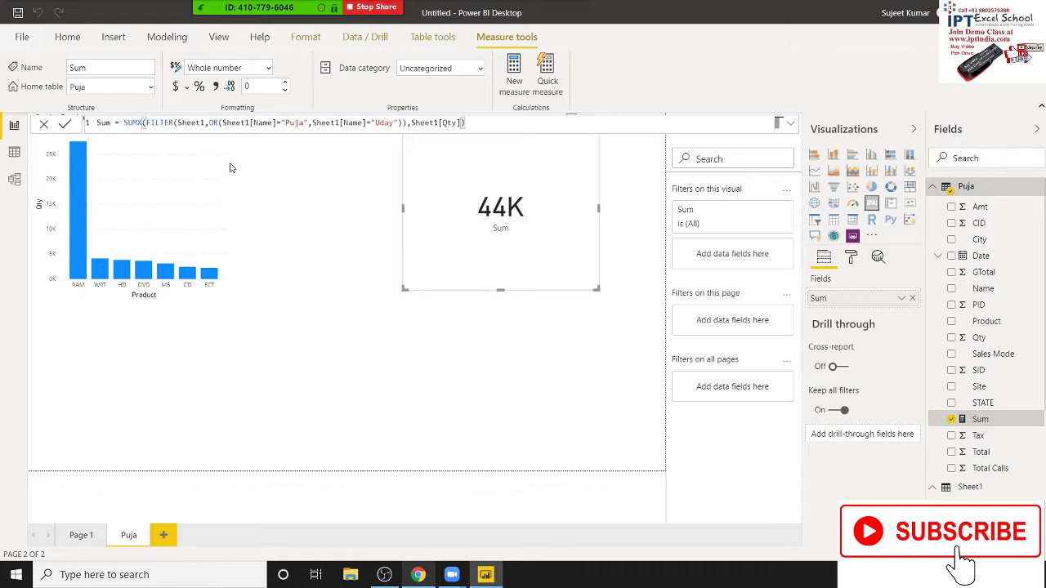
pyautogui.moveTo(227, 166)
pyautogui.click(418, 574)
pyautogui.scroll(-3, 472, 343)
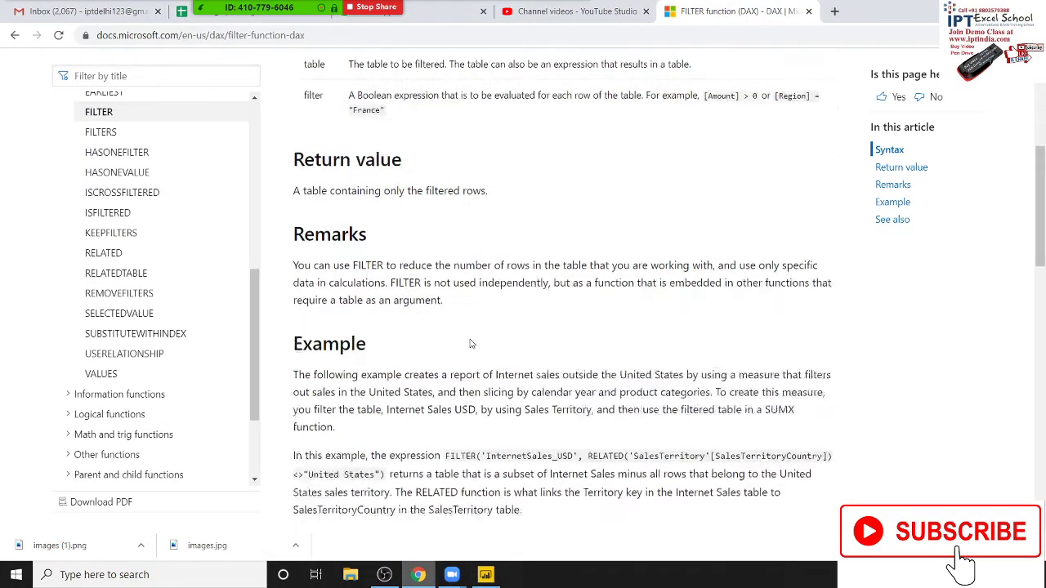
pyautogui.scroll(-3, 471, 344)
pyautogui.scroll(-6, 470, 343)
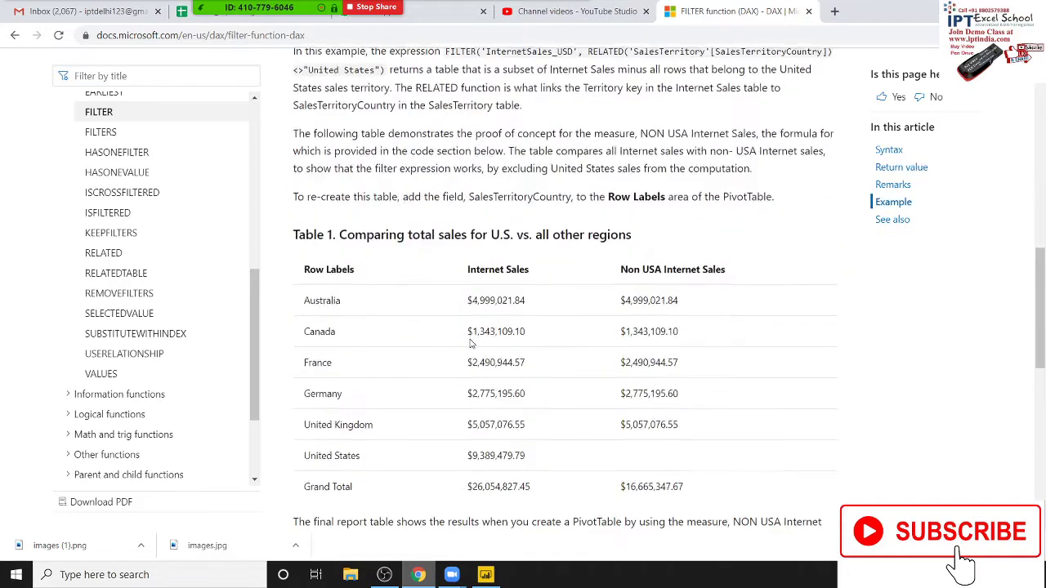
pyautogui.scroll(-3, 471, 343)
pyautogui.scroll(4, 471, 343)
pyautogui.scroll(2, 175, 272)
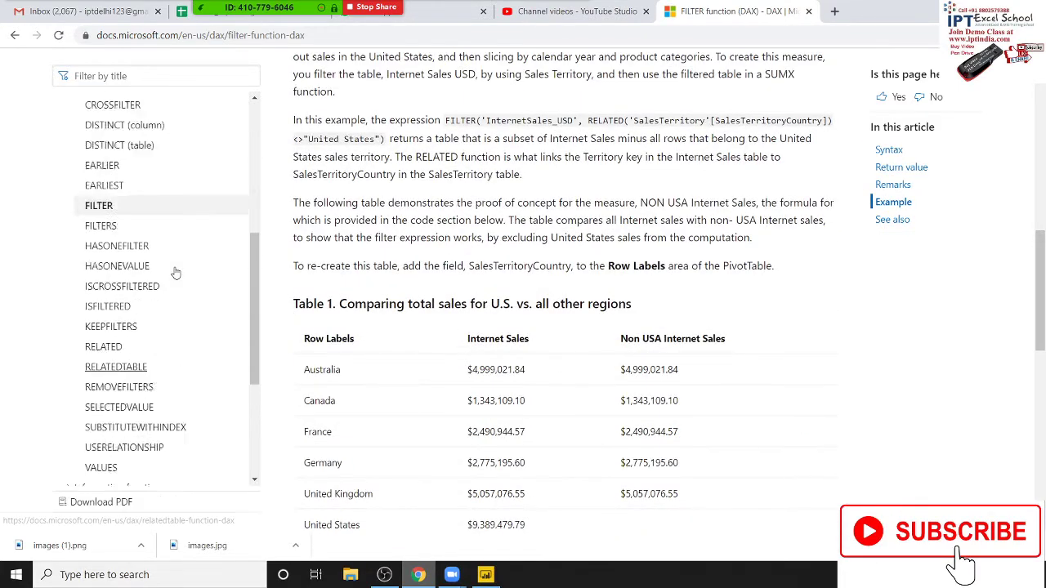
pyautogui.scroll(4, 176, 272)
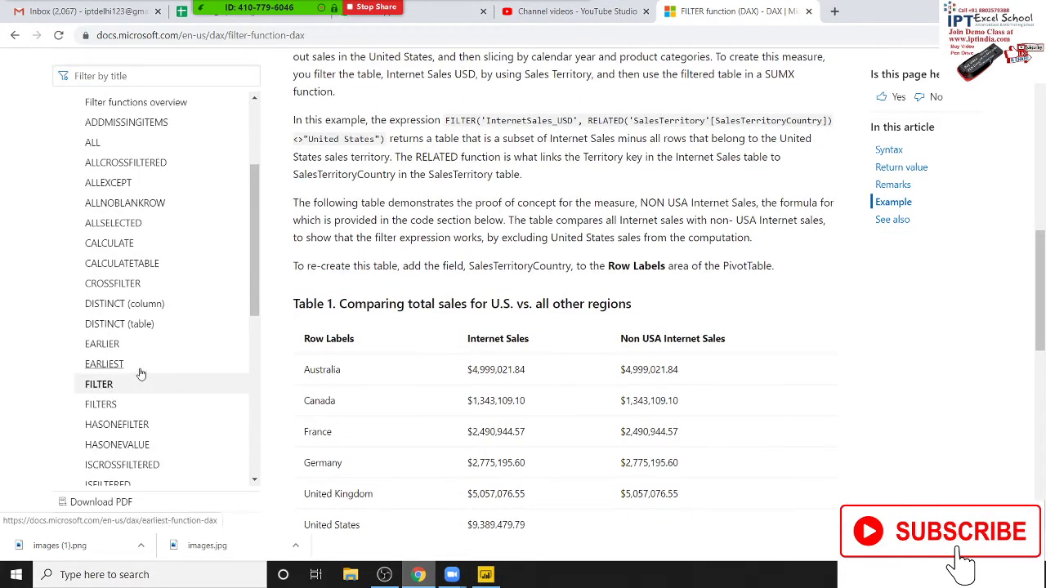
pyautogui.scroll(3, 140, 373)
pyautogui.scroll(-3, 140, 373)
pyautogui.scroll(-1, 140, 374)
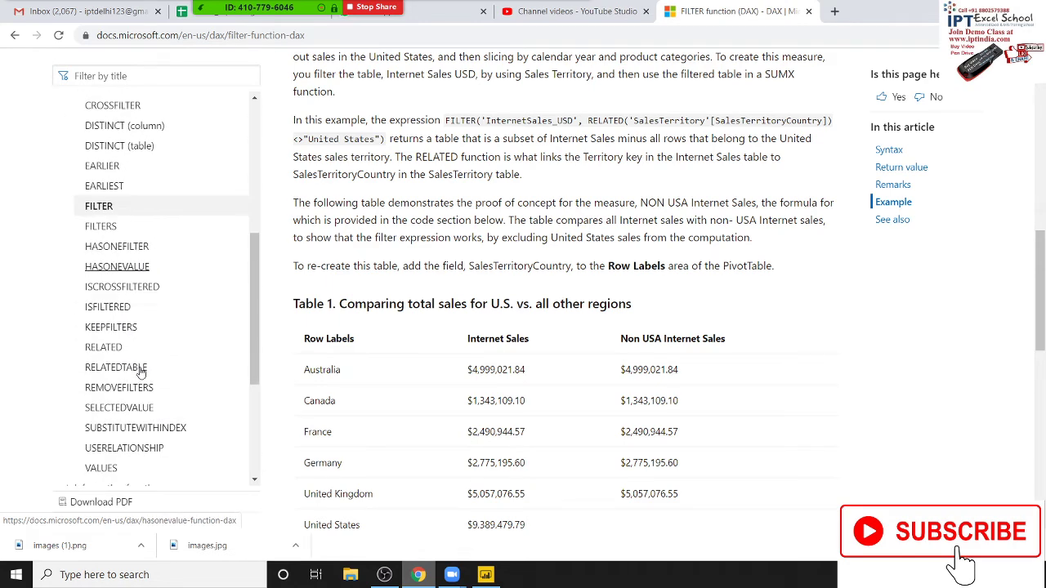
pyautogui.scroll(-1, 141, 373)
pyautogui.scroll(-1, 141, 373)
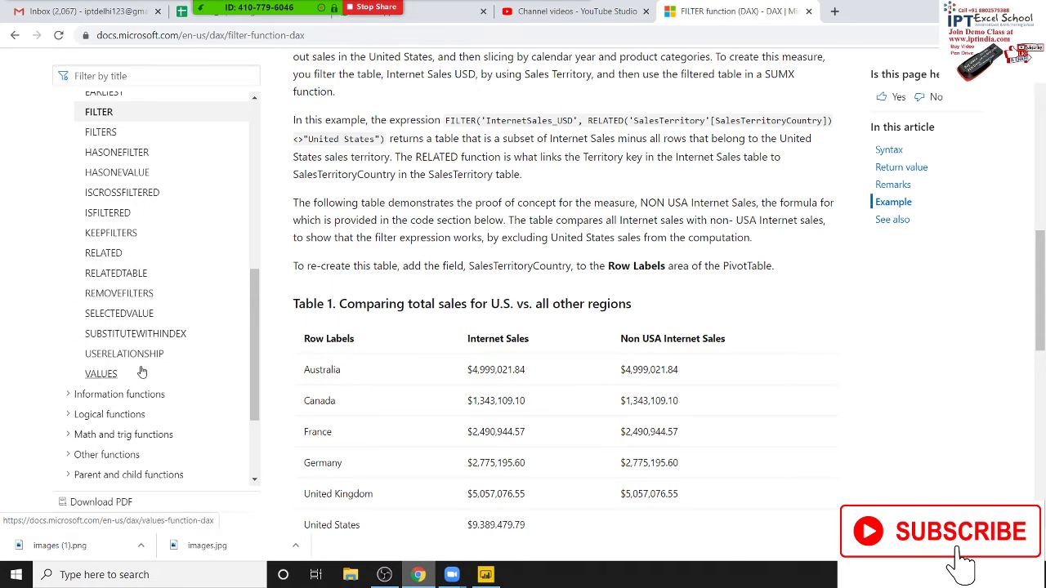
pyautogui.scroll(3, 141, 374)
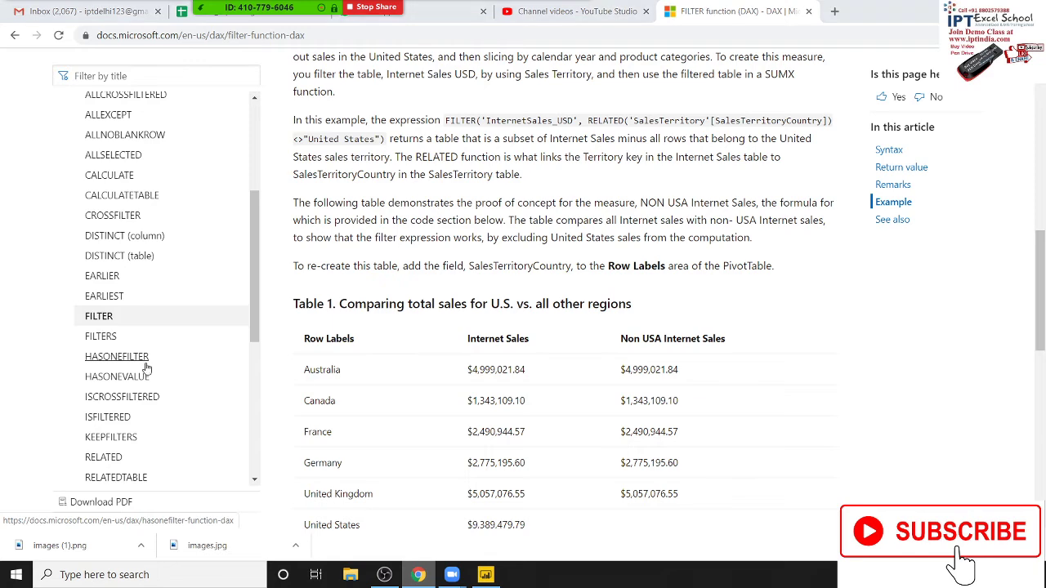
pyautogui.hotkey('alt', 'Tab')
pyautogui.click(313, 282)
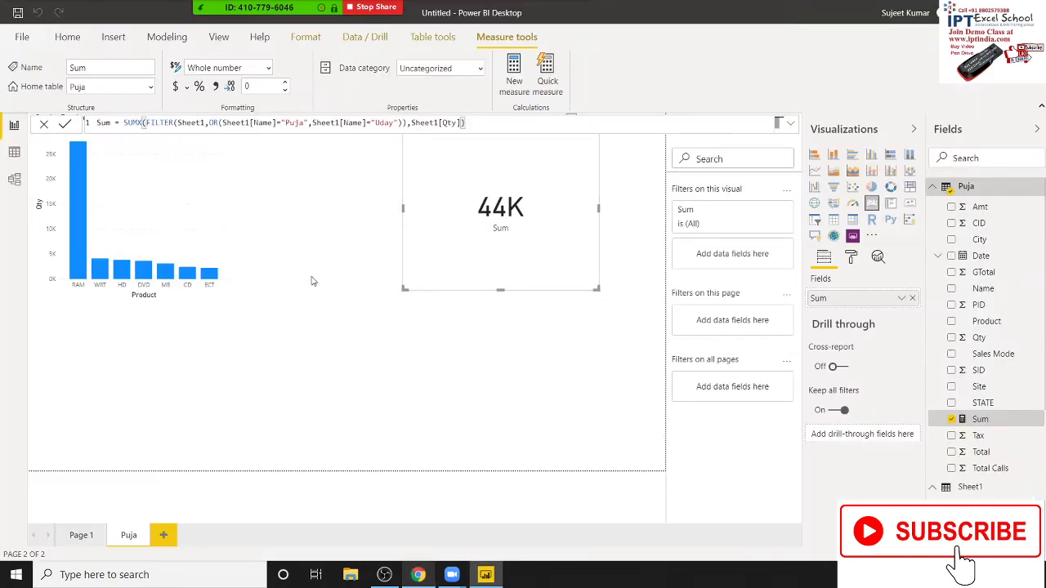
pyautogui.click(492, 168)
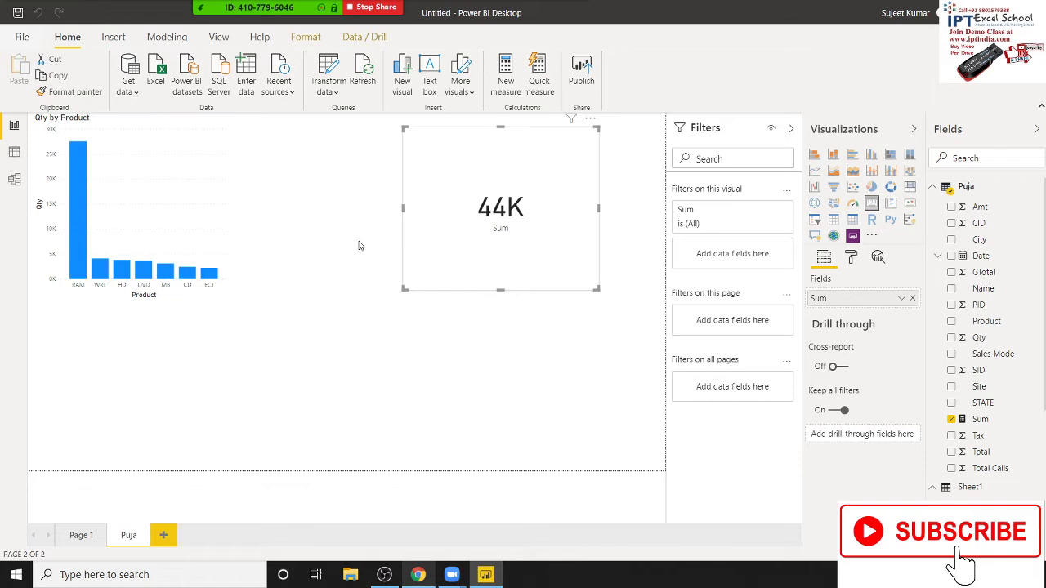
pyautogui.click(983, 421)
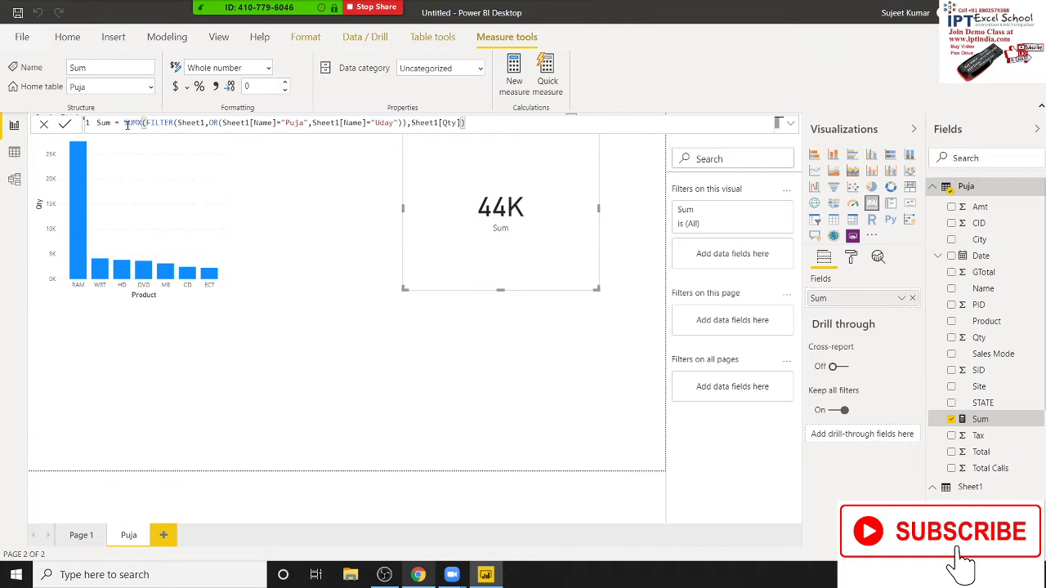
pyautogui.moveTo(124, 122); pyautogui.dragTo(492, 123)
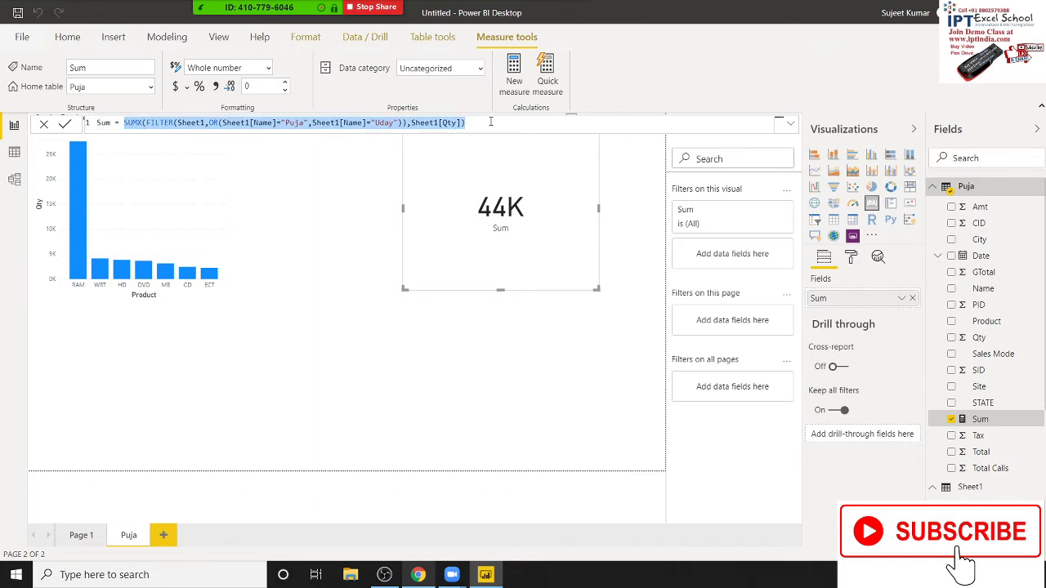
pyautogui.write('sum')
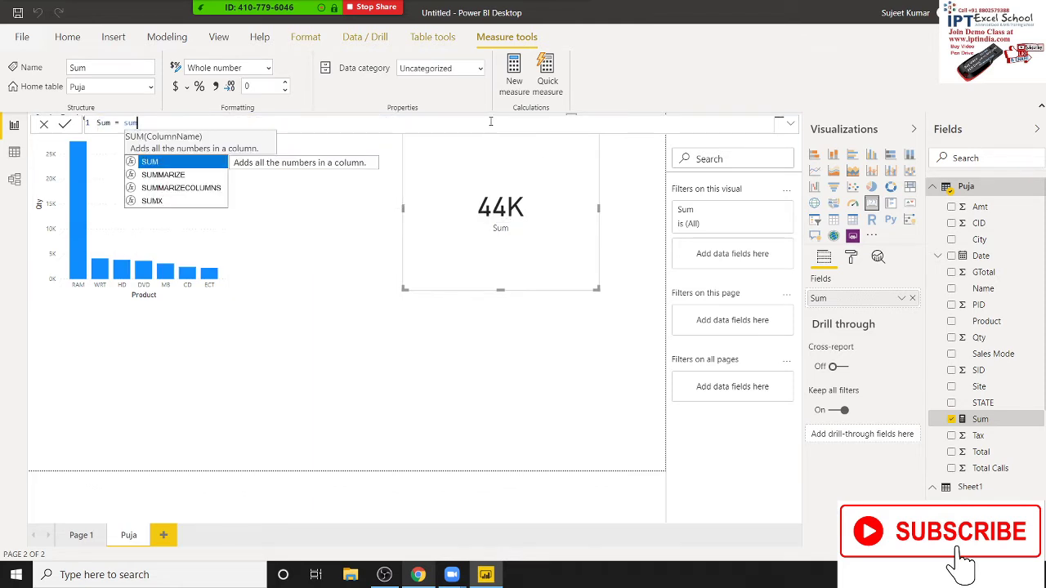
pyautogui.press('Down')
pyautogui.press('Down')
pyautogui.press('Down')
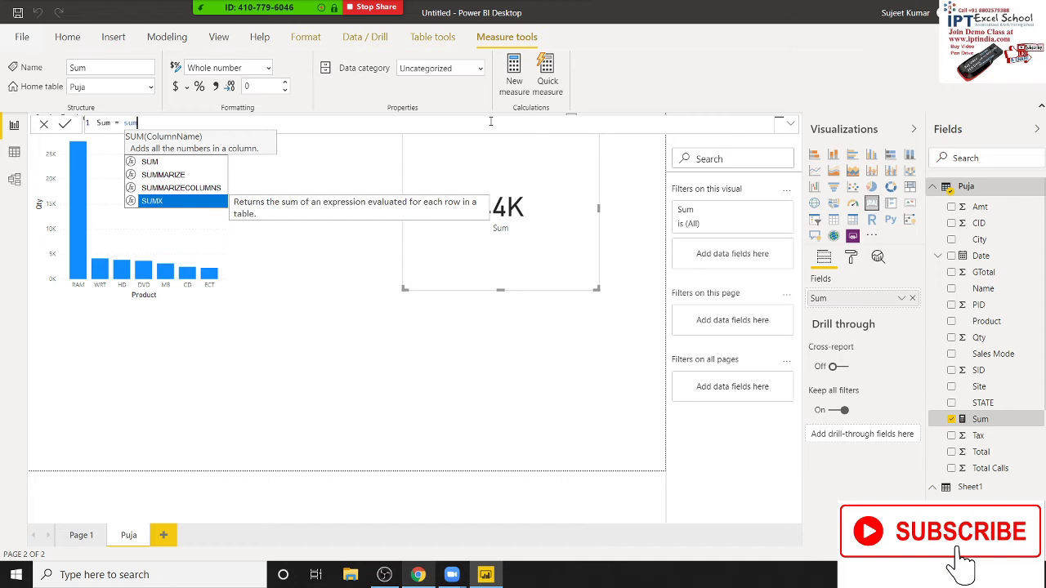
pyautogui.press('Tab')
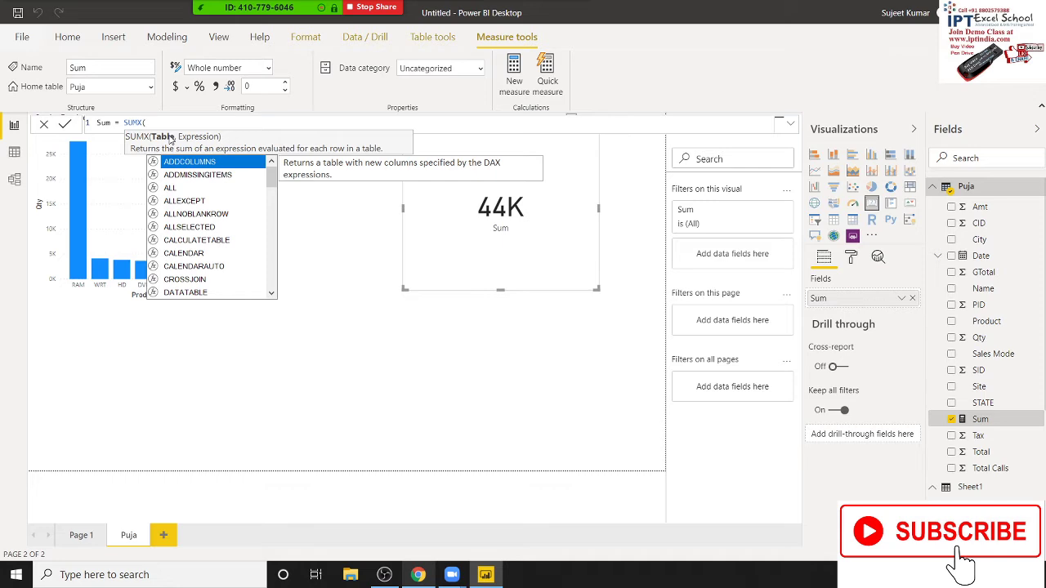
pyautogui.press('Escape')
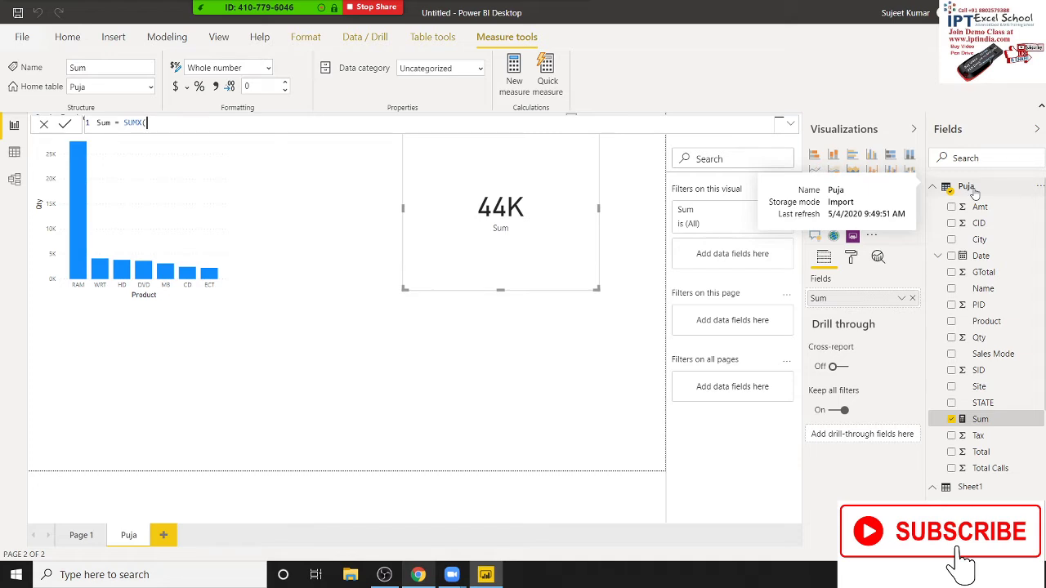
pyautogui.click(974, 192)
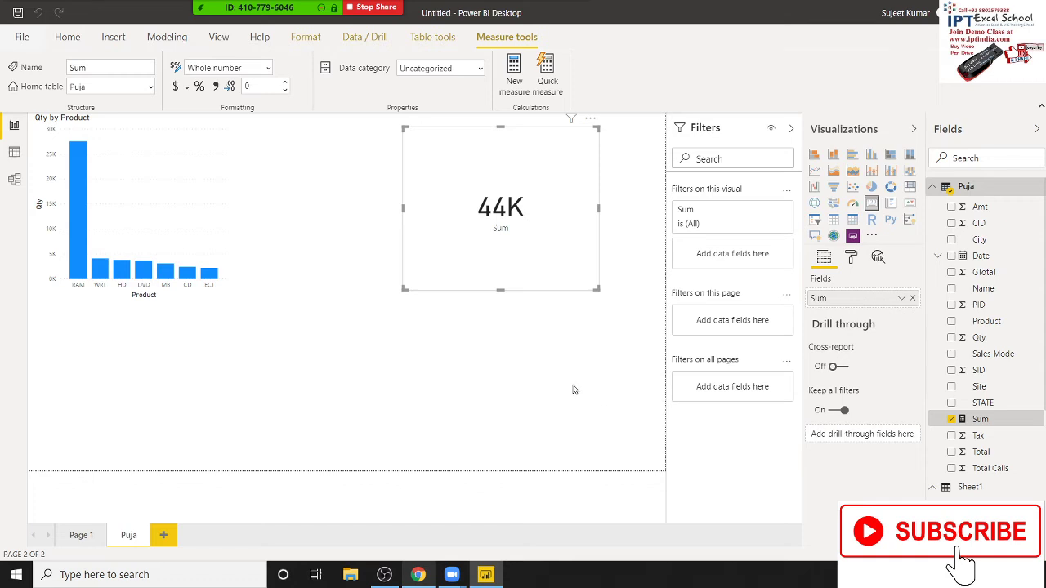
pyautogui.click(268, 251)
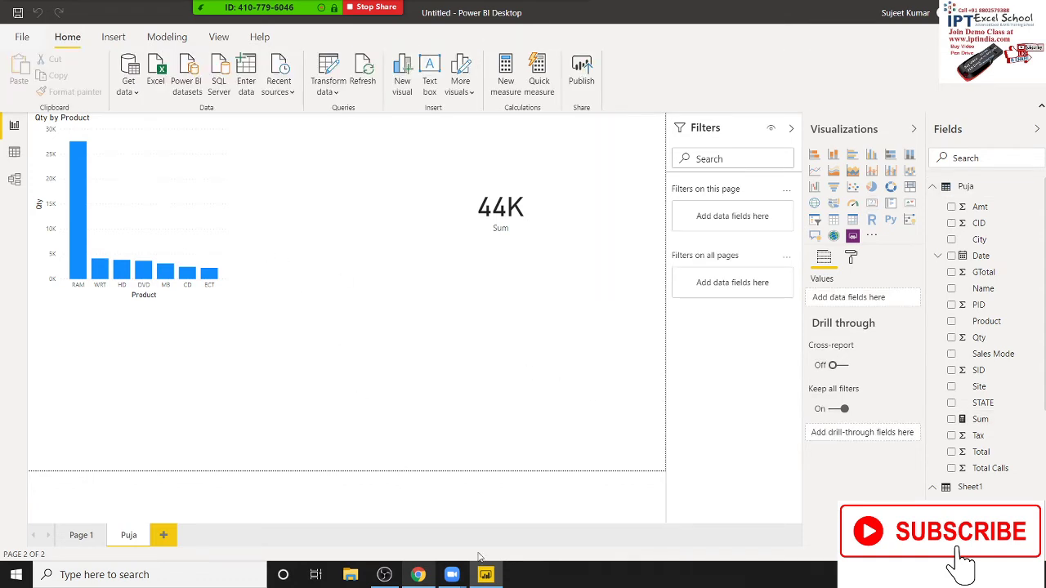
# Step: Bring back the DAX FILTER article and select part of its SUMX example code
pyautogui.click(418, 574)
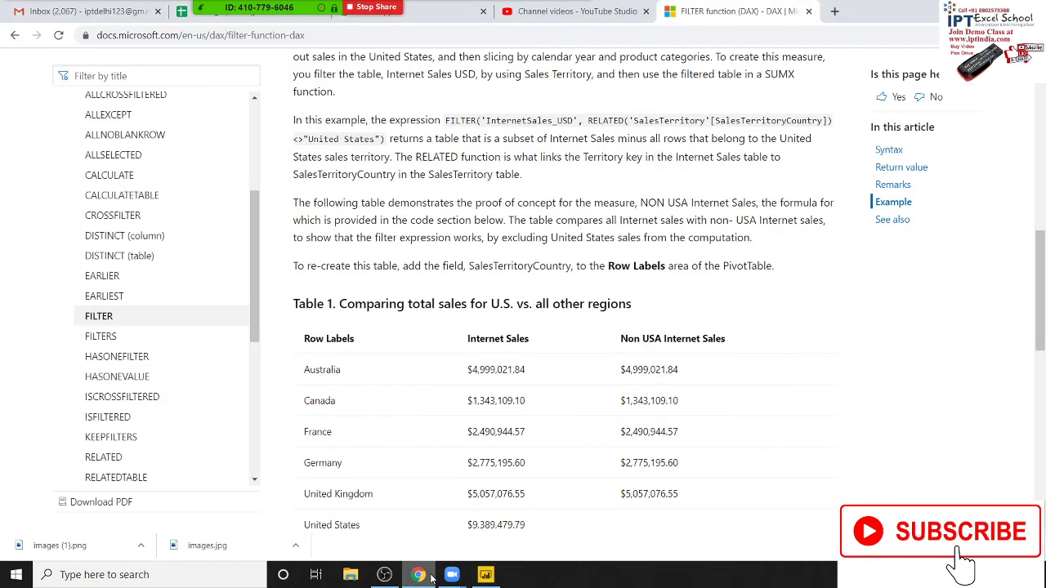
pyautogui.scroll(2, 438, 395)
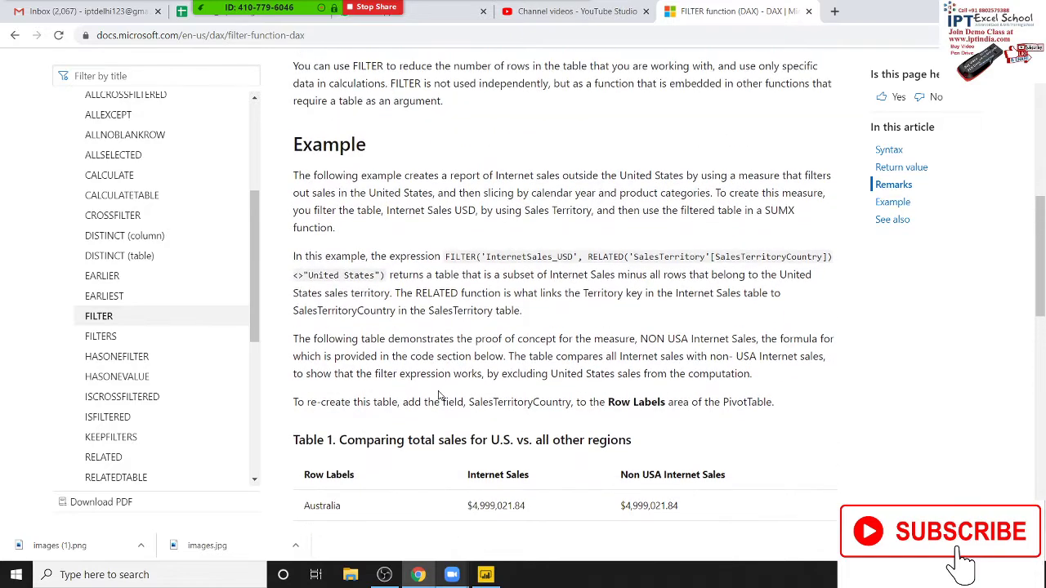
pyautogui.scroll(-2, 438, 395)
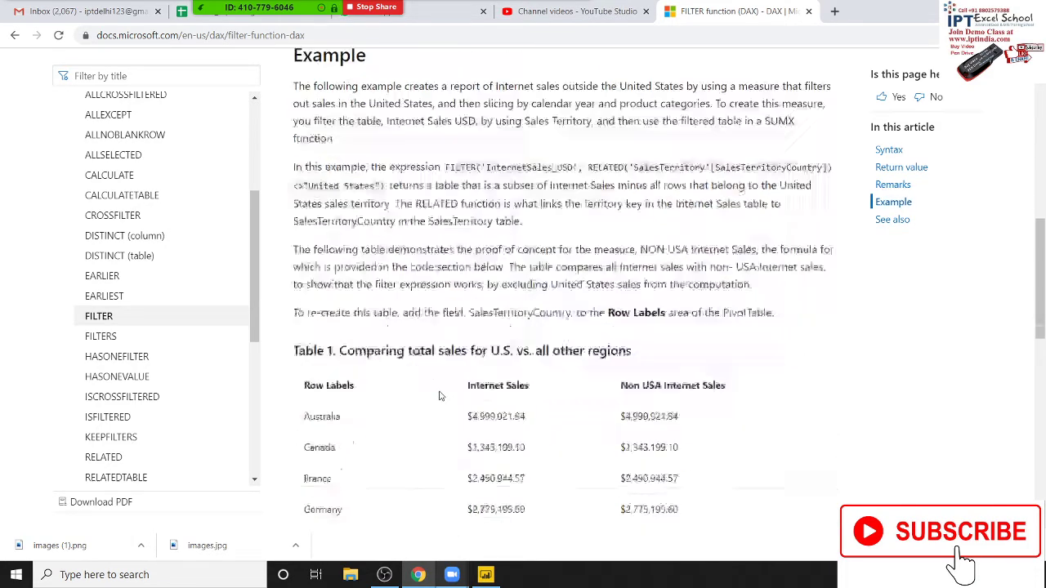
pyautogui.scroll(-5, 440, 396)
pyautogui.scroll(-3, 439, 397)
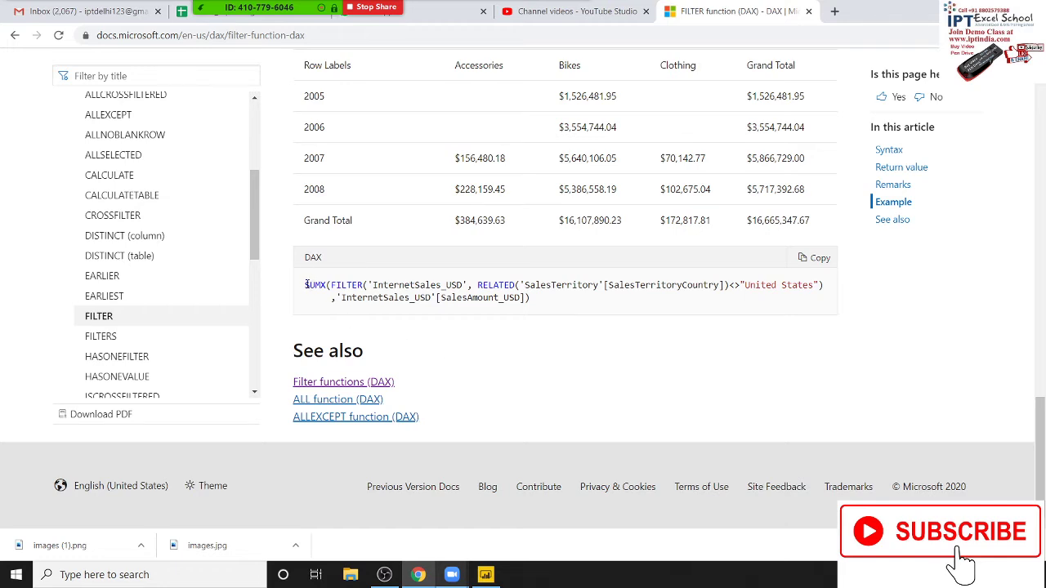
pyautogui.moveTo(305, 284); pyautogui.dragTo(464, 286)
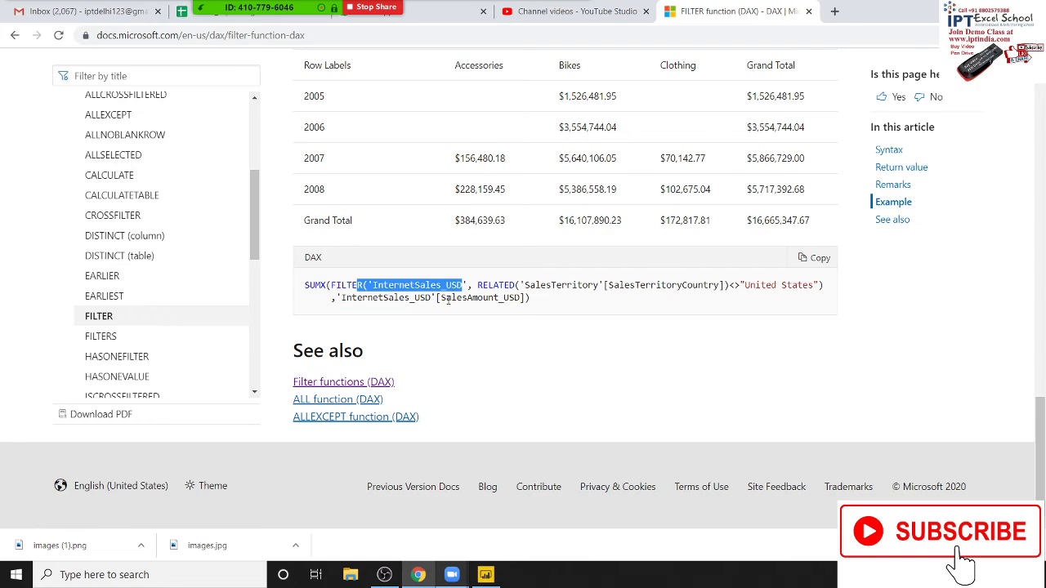
# Step: Highlight RELATED in the example, then return to the Filter functions overview
pyautogui.scroll(5, 448, 301)
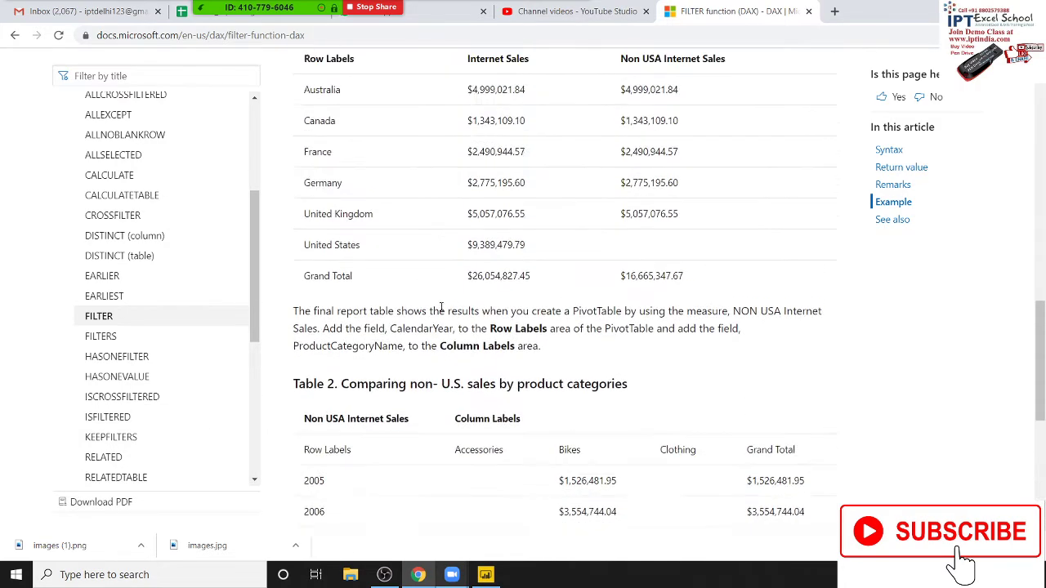
pyautogui.scroll(1, 441, 308)
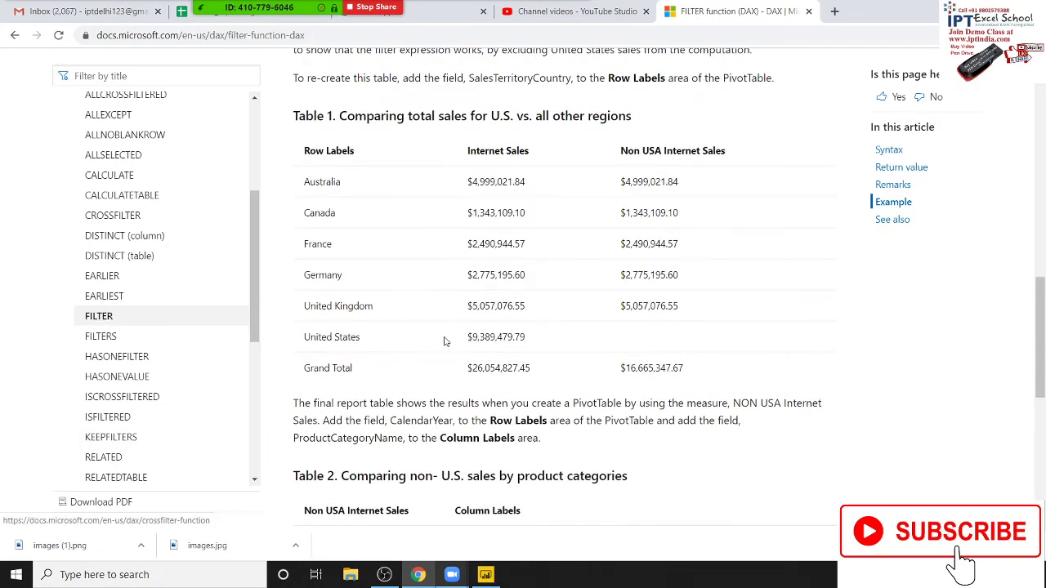
pyautogui.scroll(-5, 445, 341)
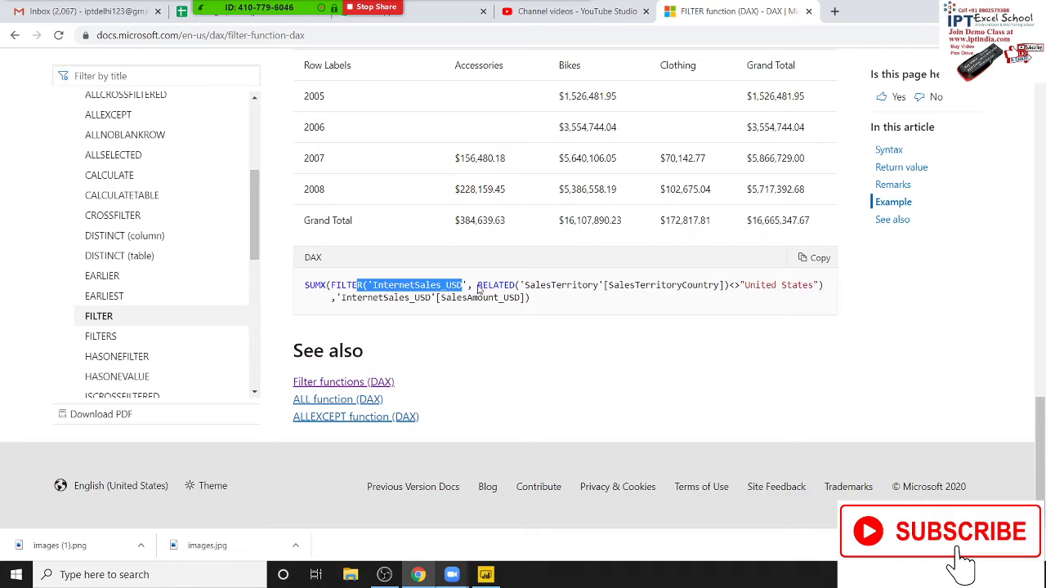
pyautogui.moveTo(478, 286); pyautogui.dragTo(516, 286)
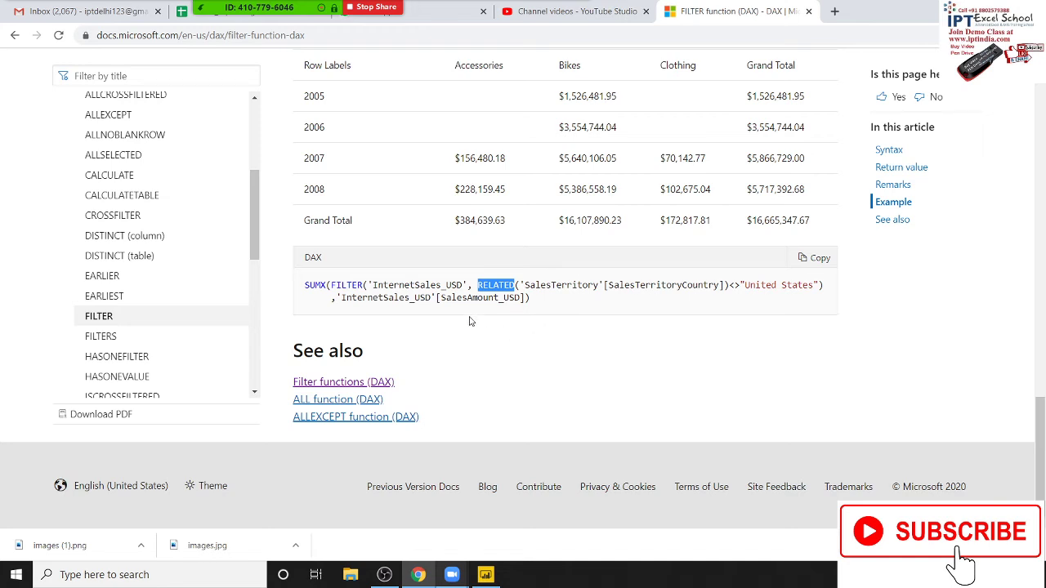
pyautogui.scroll(2, 388, 324)
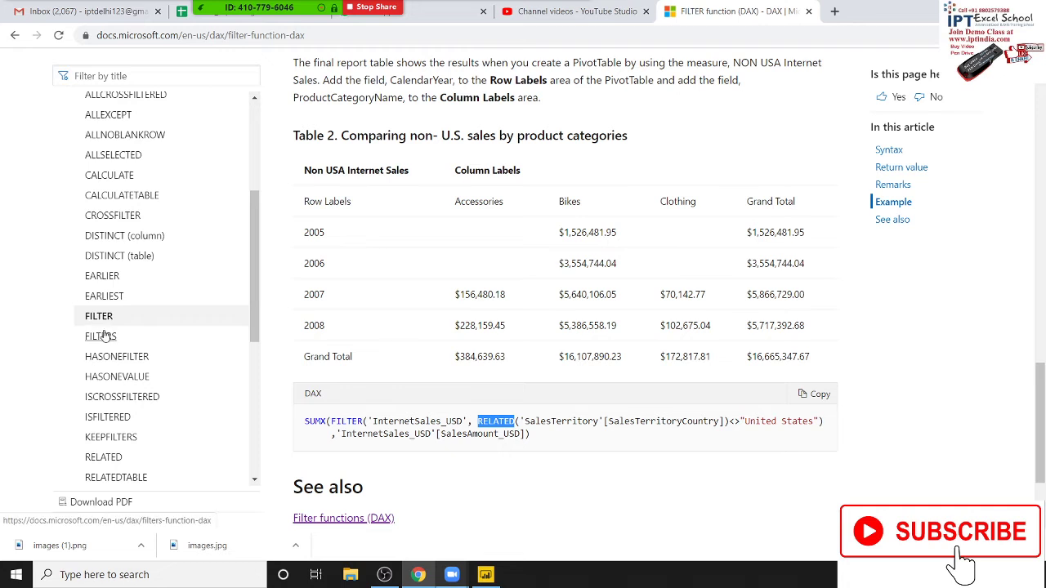
pyautogui.click(15, 35)
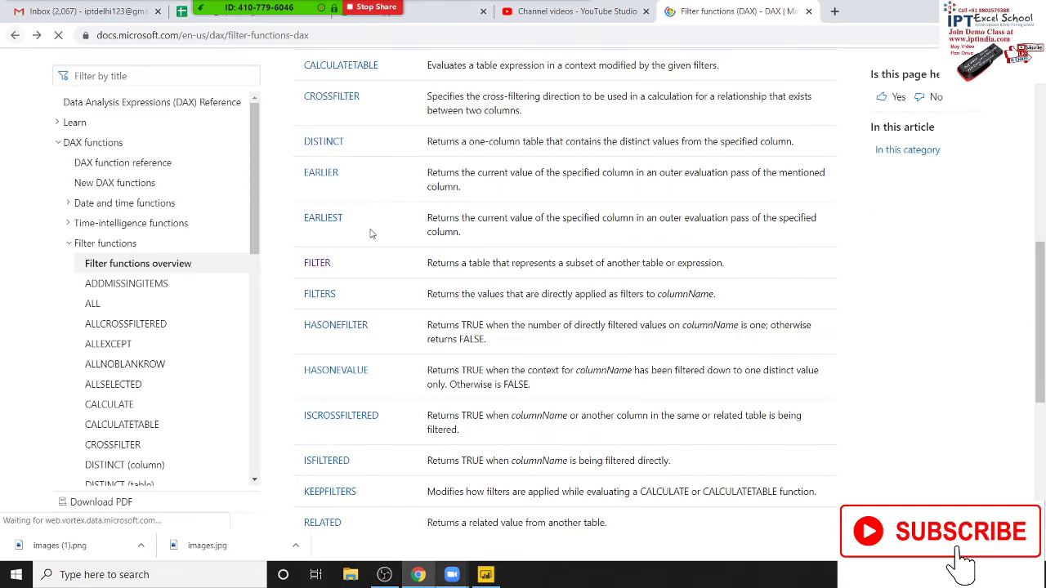
# Step: Read the FILTERS function article's syntax and example, then return to Power BI Desktop
pyautogui.click(309, 297)
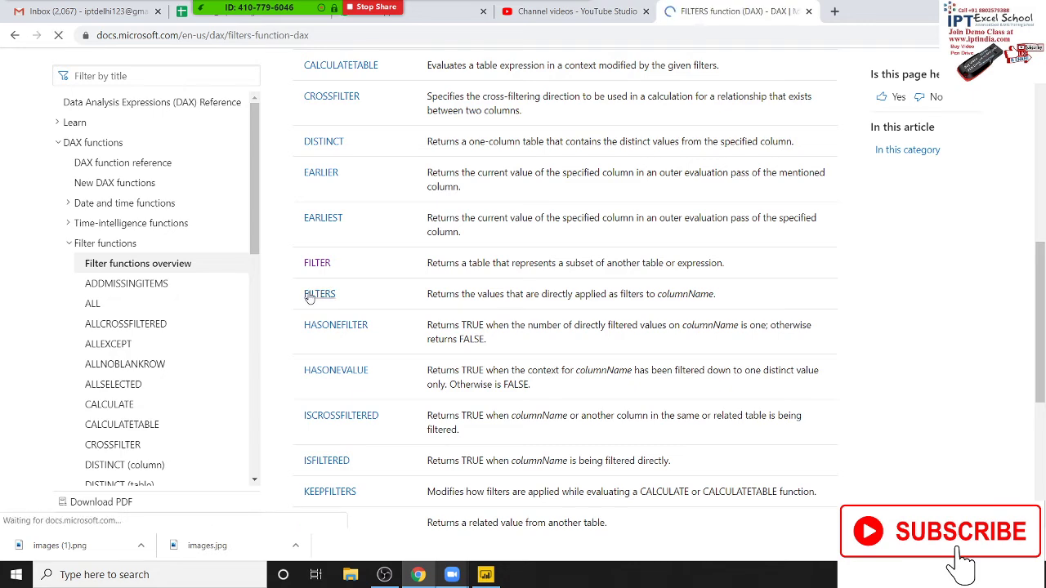
pyautogui.scroll(-2, 582, 347)
pyautogui.scroll(1, 582, 347)
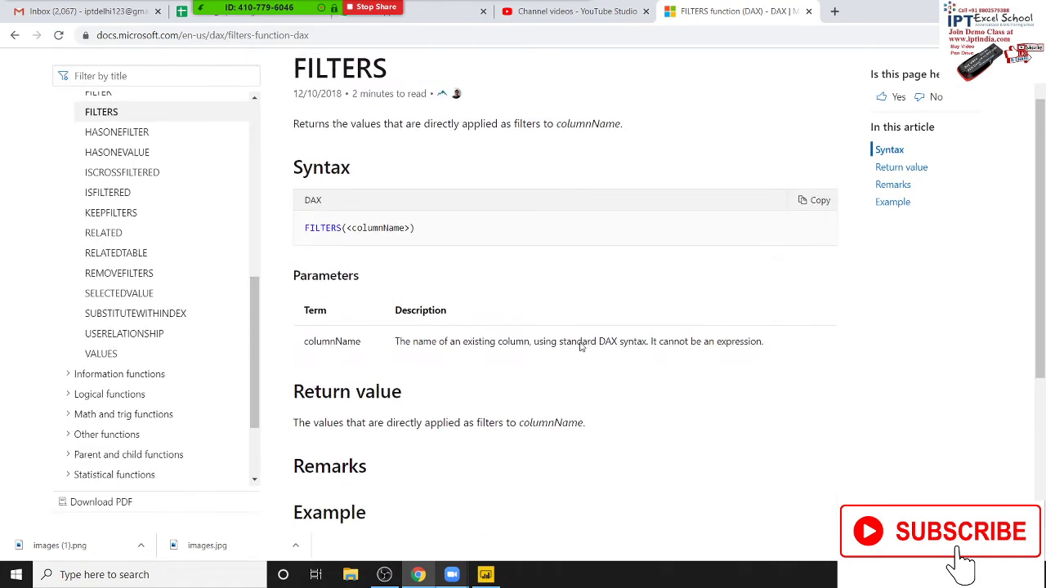
pyautogui.scroll(-3, 580, 346)
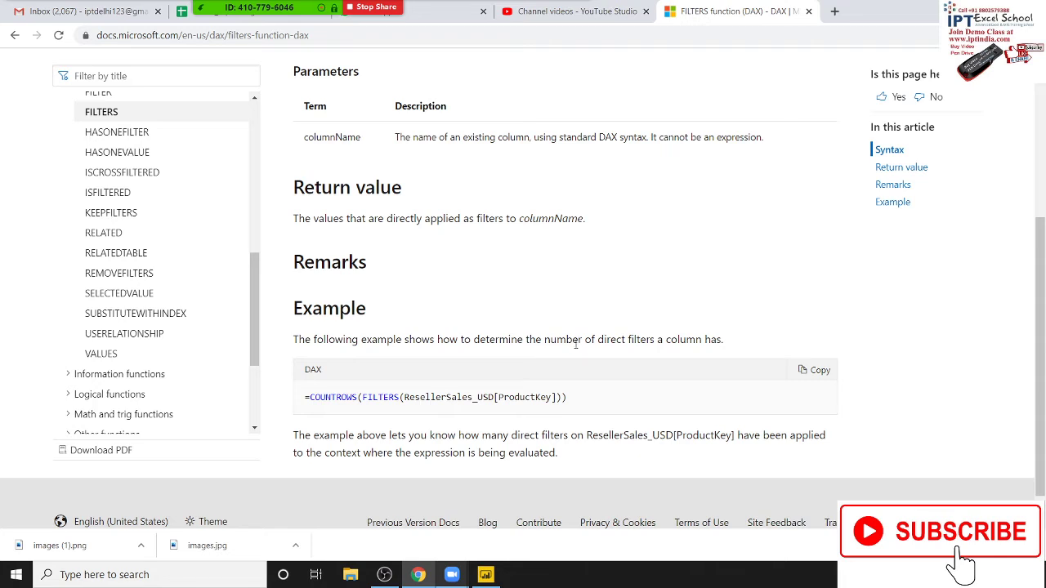
pyautogui.hotkey('alt', 'Tab')
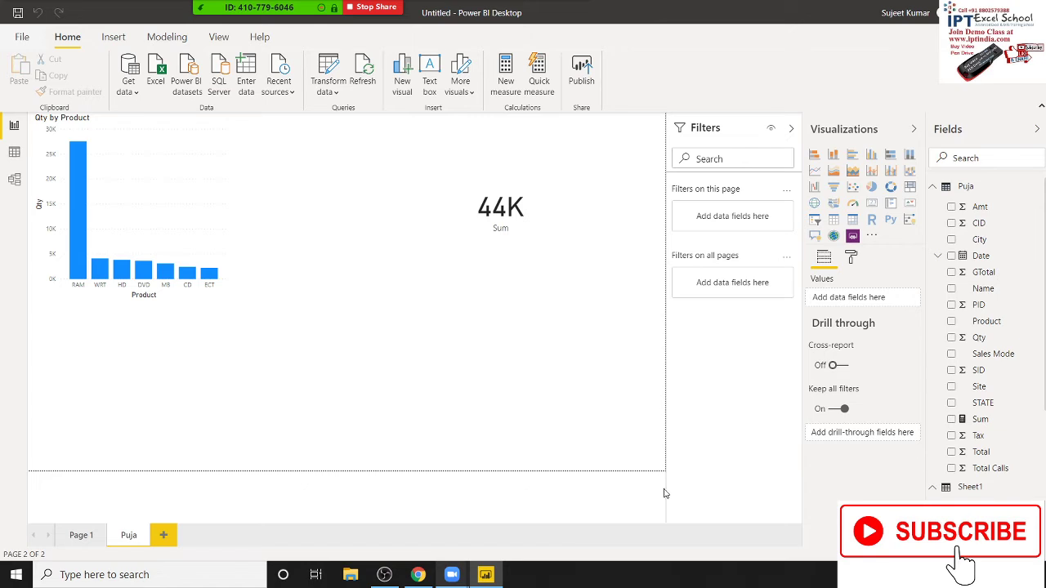
# Step: Switch to Data view and start a new calculated table
pyautogui.click(112, 38)
pyautogui.click(74, 39)
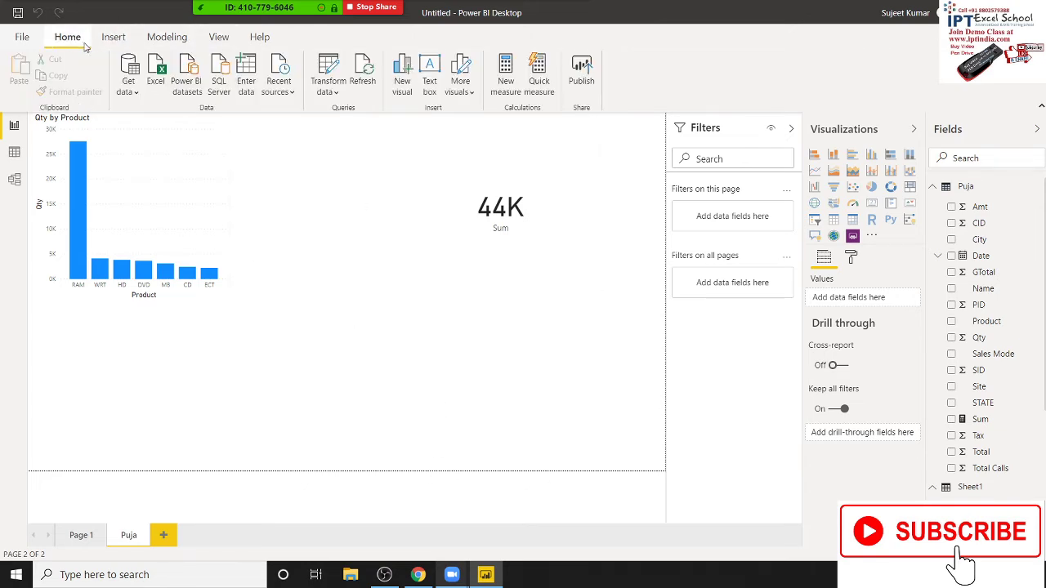
pyautogui.click(14, 154)
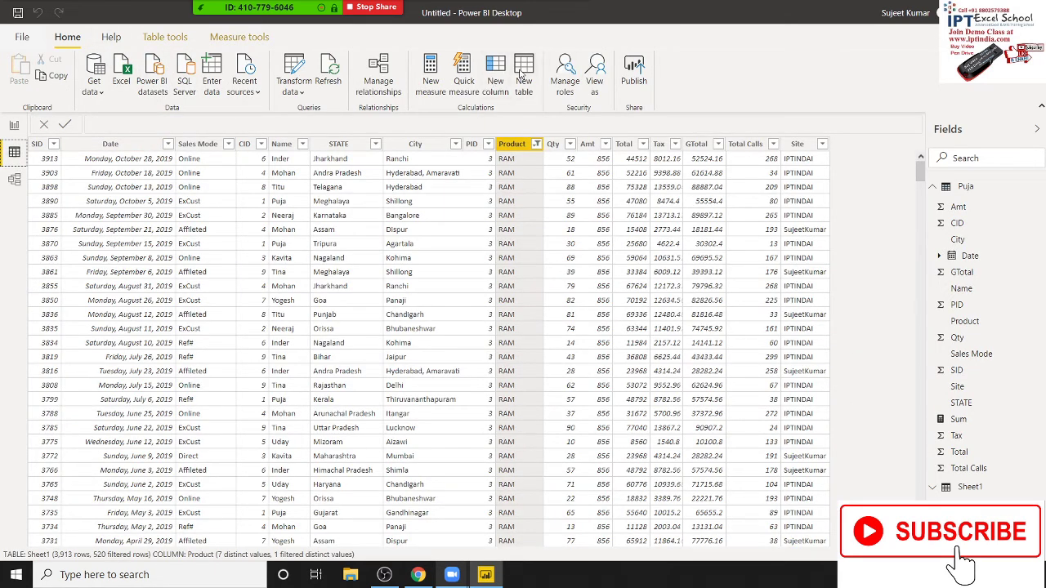
pyautogui.click(446, 96)
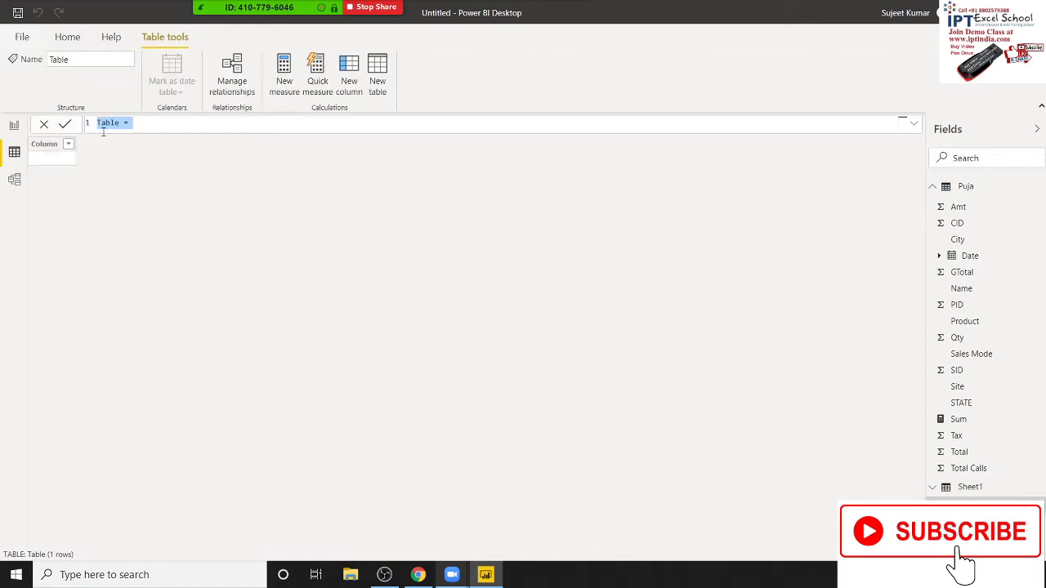
# Step: Name the table Pujaa and begin its formula with FILTERS
pyautogui.doubleClick(108, 122)
pyautogui.write('Puja =')
pyautogui.write('F')
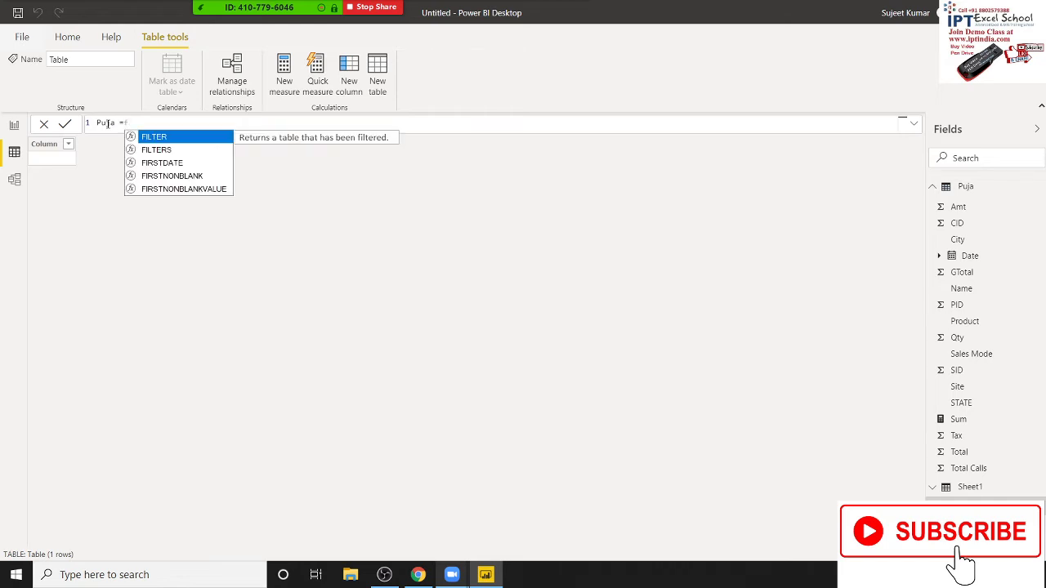
pyautogui.press('BackSpace')
pyautogui.press('Left')
pyautogui.press('Left')
pyautogui.write('a = ')
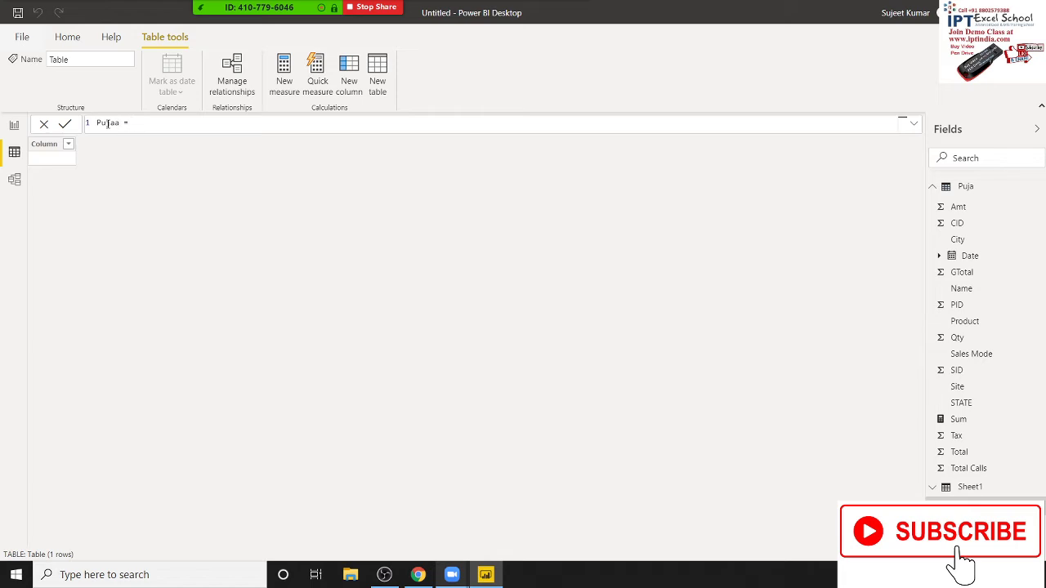
pyautogui.write('FI')
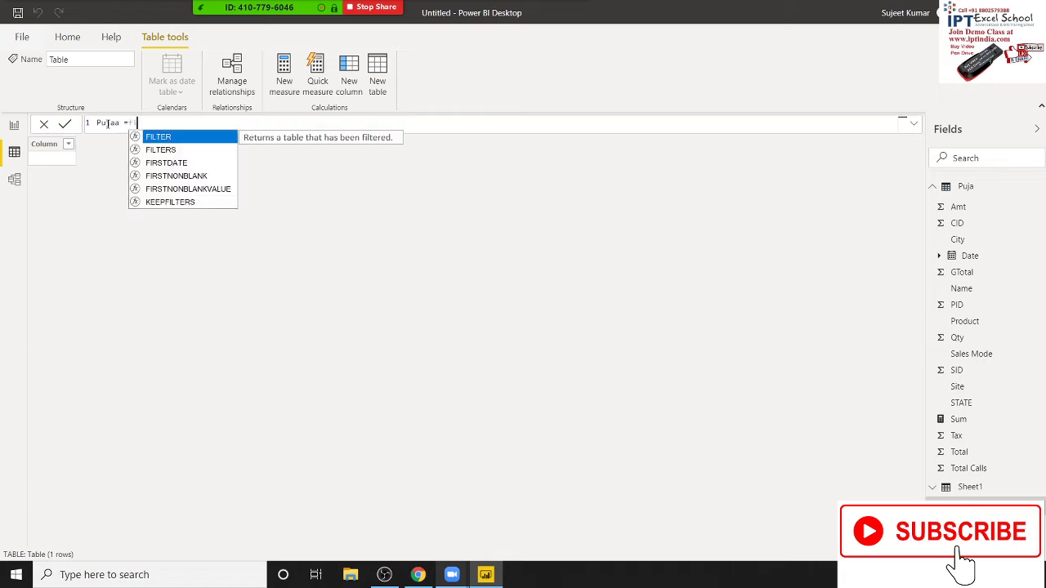
pyautogui.press('Down')
pyautogui.press('Tab')
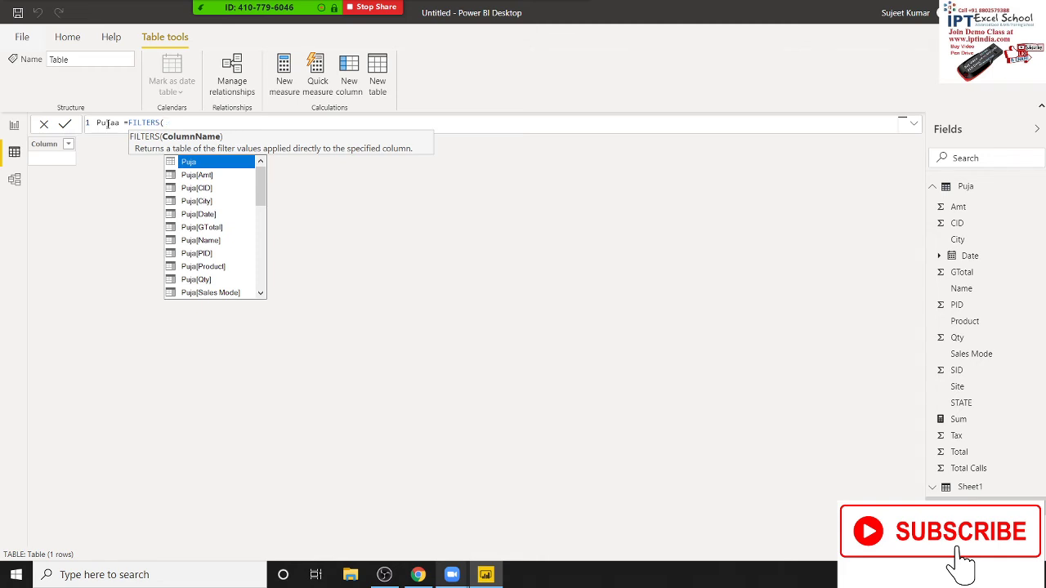
# Step: Complete the formula as FILTERS(Sheet1[Name]) and display the table's nine Name rows
pyautogui.press('Down')
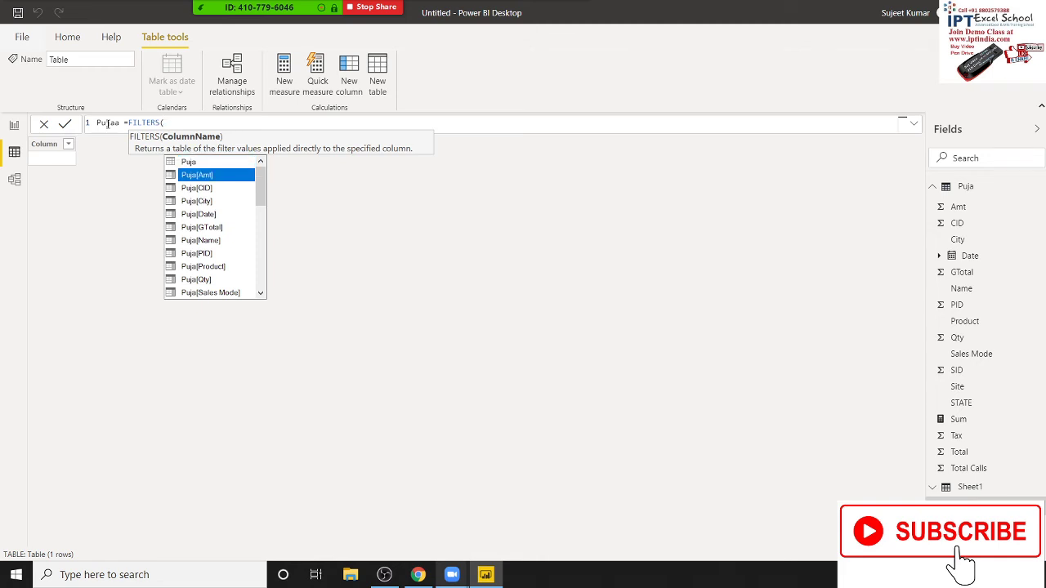
pyautogui.write('sh')
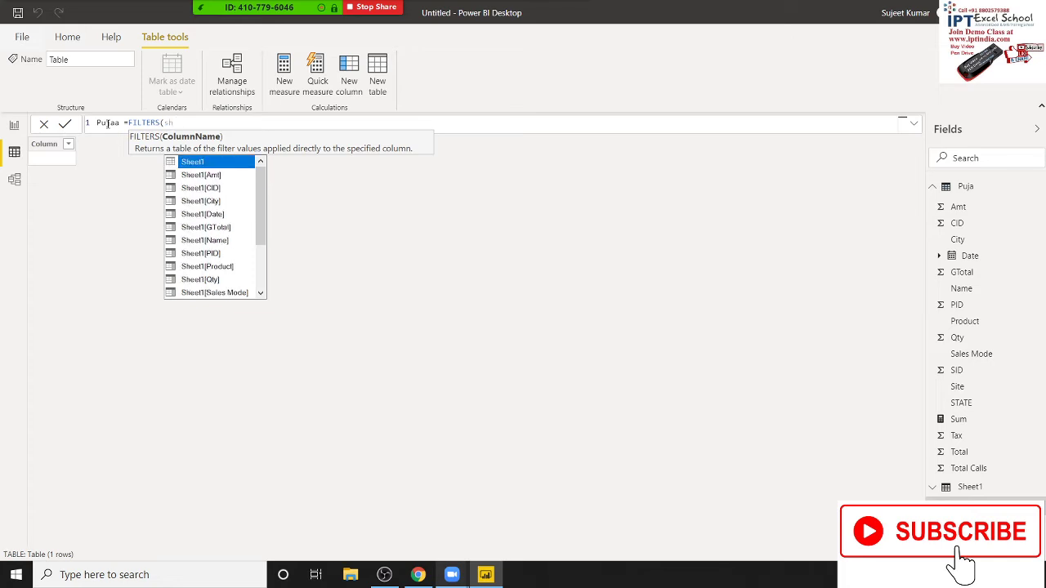
pyautogui.press('Down')
pyautogui.press('Down')
pyautogui.press('Down')
pyautogui.press('Down')
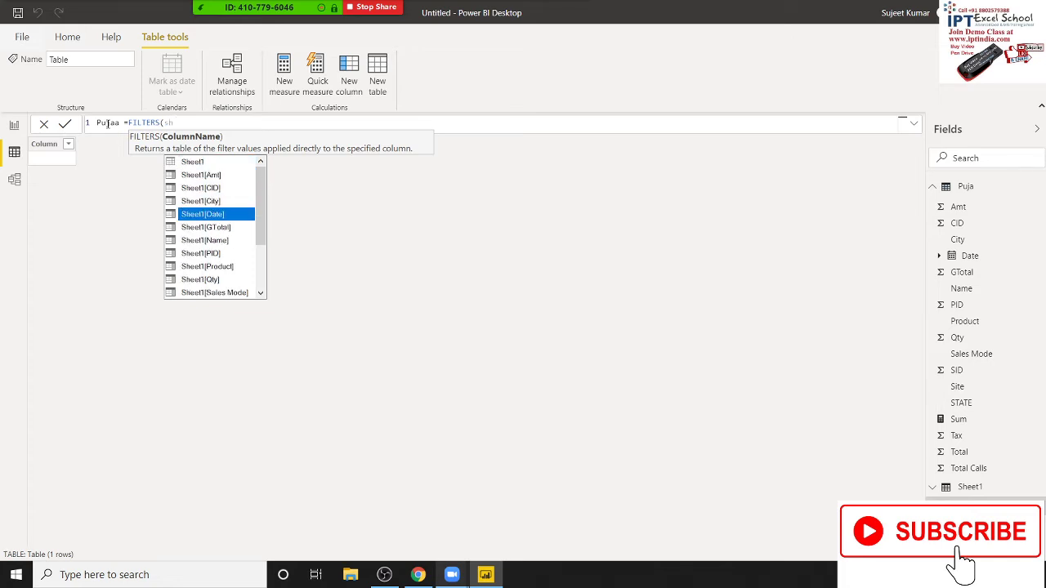
pyautogui.press('Up')
pyautogui.press('Up')
pyautogui.press('Down')
pyautogui.press('Down')
pyautogui.press('Down')
pyautogui.press('Down')
pyautogui.press('Down')
pyautogui.press('Down')
pyautogui.press('Down')
pyautogui.press('Down')
pyautogui.press('Down')
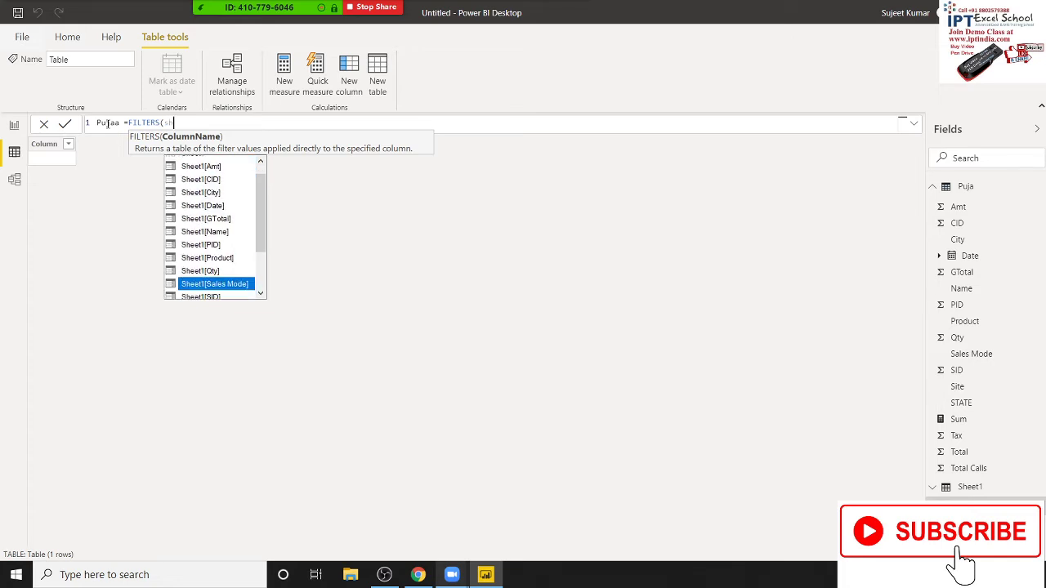
pyautogui.press('Down')
pyautogui.press('Down')
pyautogui.press('Down')
pyautogui.press('Down')
pyautogui.press('Down')
pyautogui.press('Up')
pyautogui.press('Up')
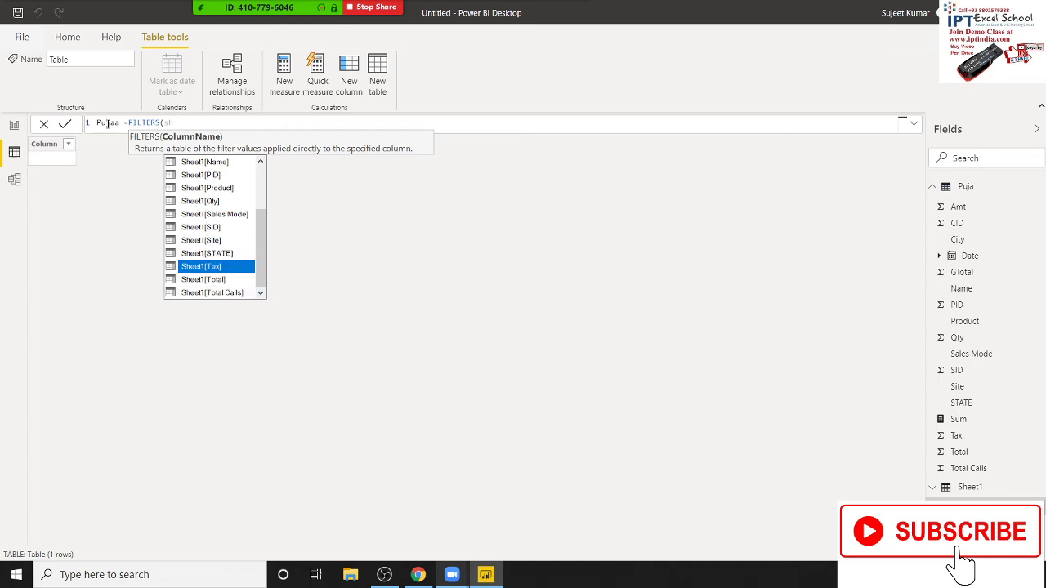
pyautogui.press('Up')
pyautogui.press('Up')
pyautogui.press('Up')
pyautogui.press('Up')
pyautogui.press('Up')
pyautogui.press('Up')
pyautogui.press('Up')
pyautogui.press('Up')
pyautogui.press('Tab')
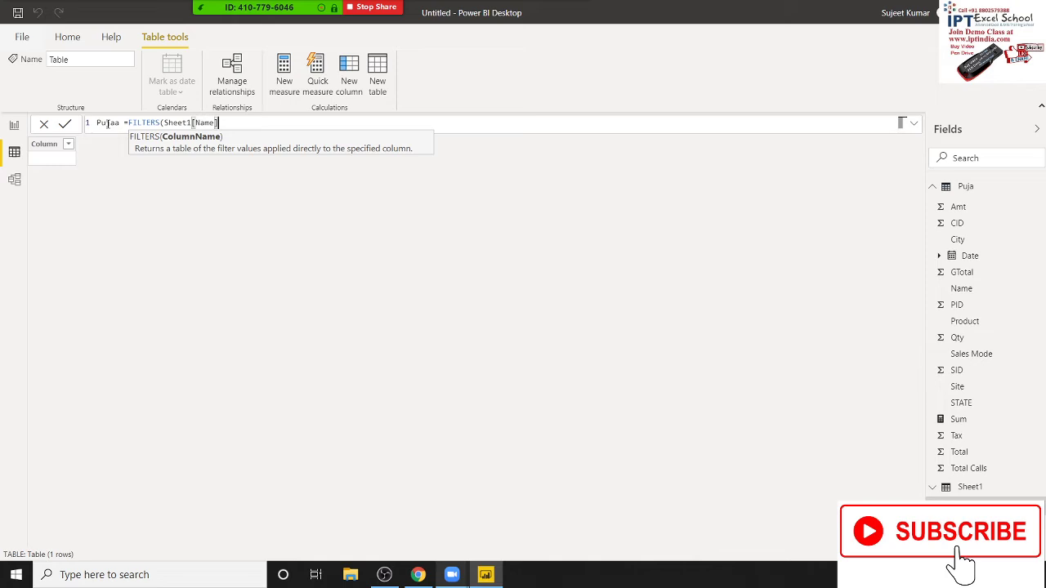
pyautogui.write(',')
pyautogui.press('BackSpace')
pyautogui.write(')')
pyautogui.press('Return')
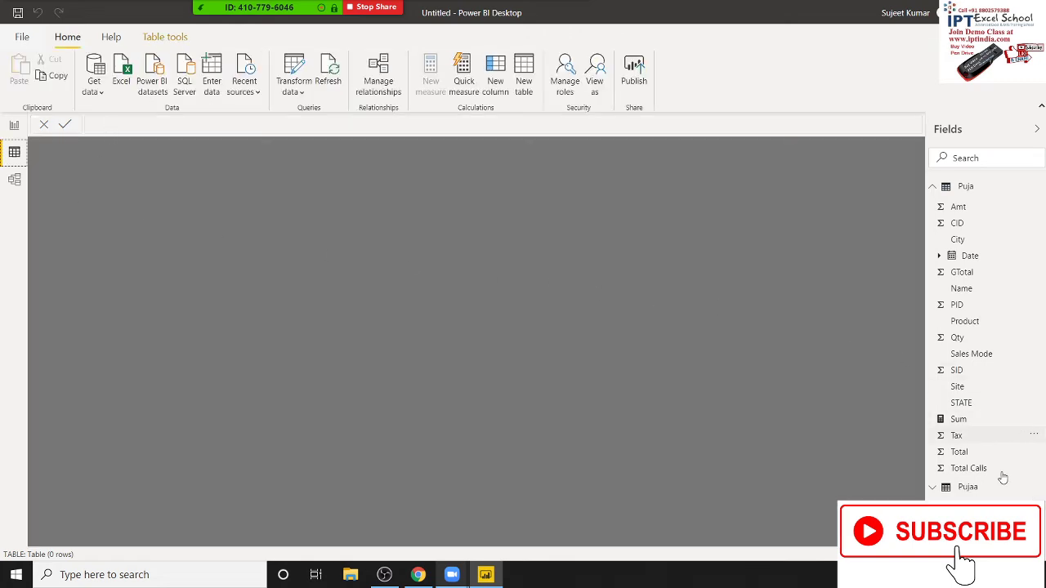
pyautogui.click(969, 493)
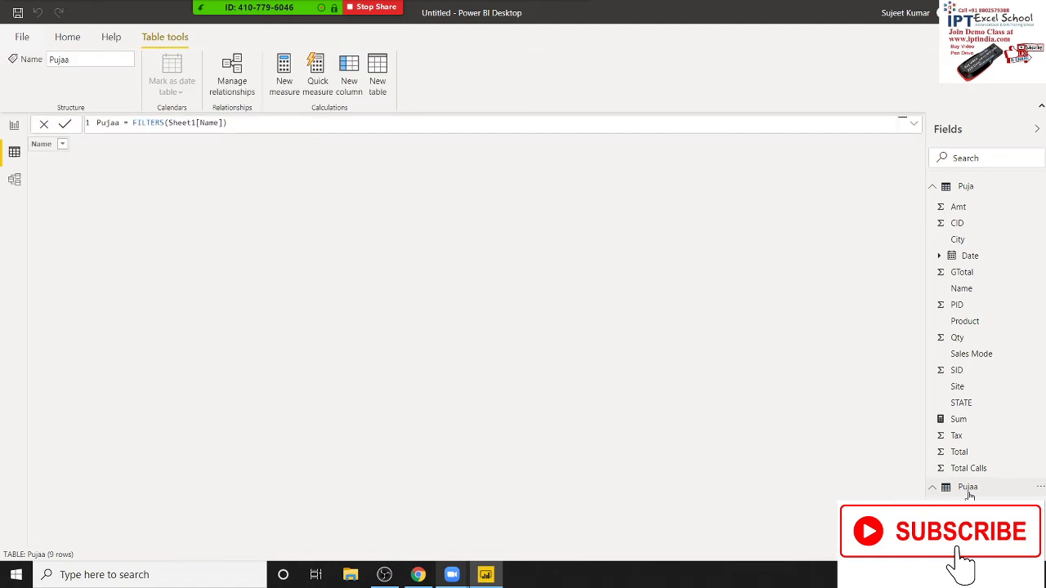
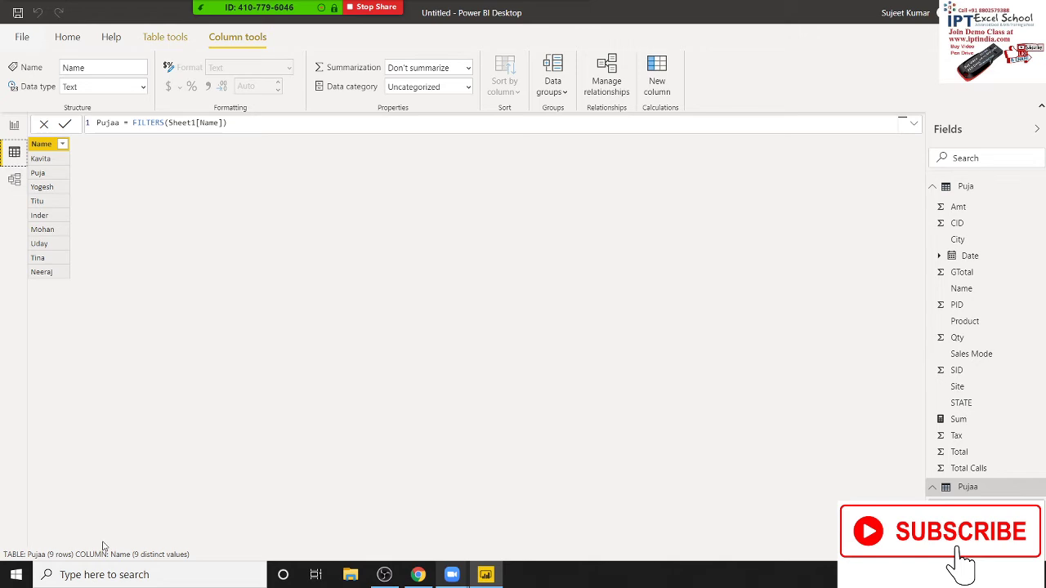
# Step: Return to the Puja report page and delete the 44K Sum card
pyautogui.click(14, 125)
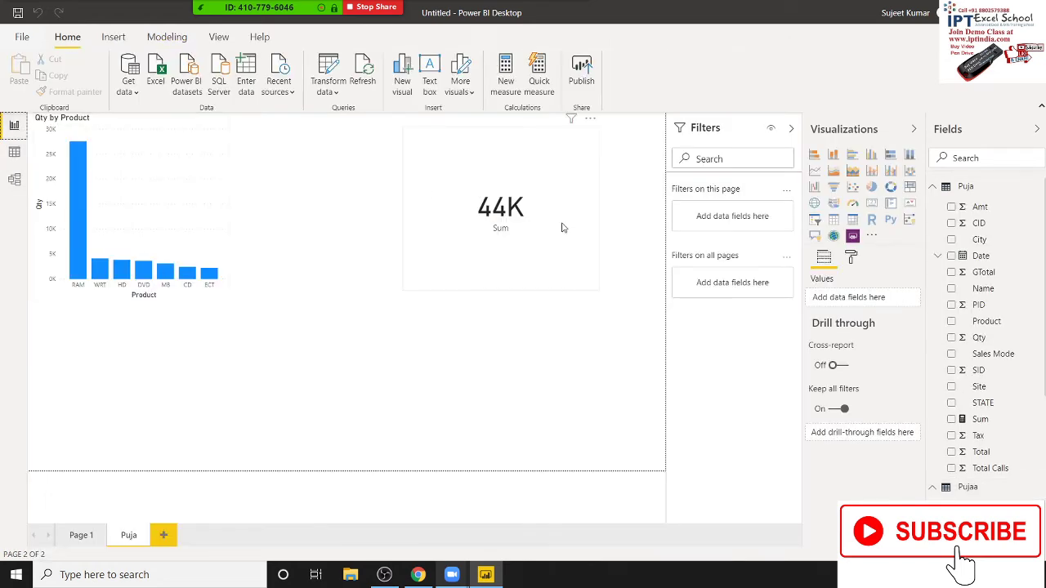
pyautogui.moveTo(582, 190); pyautogui.dragTo(451, 195)
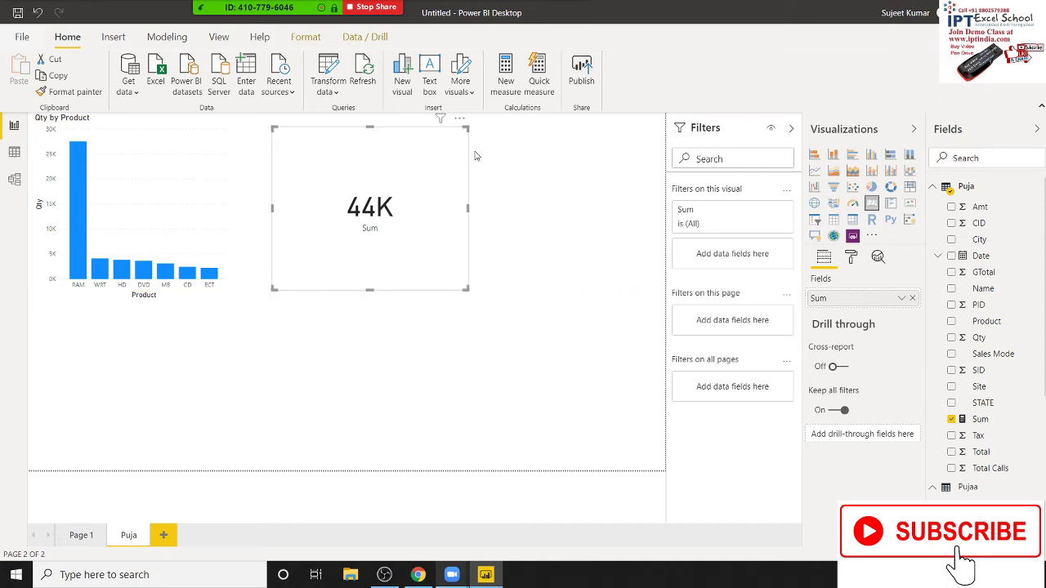
pyautogui.click(890, 208)
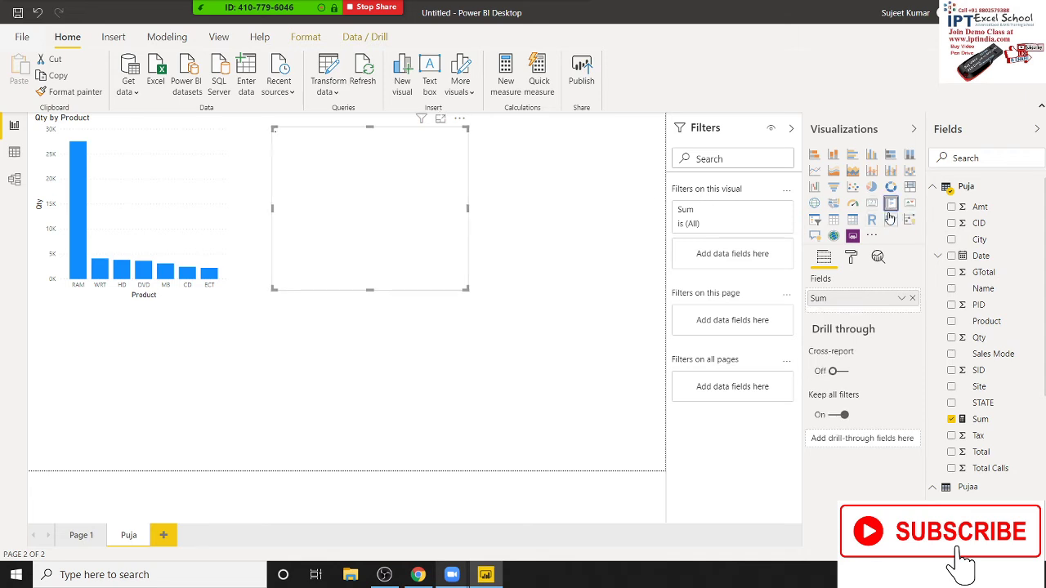
pyautogui.moveTo(309, 188); pyautogui.dragTo(383, 197)
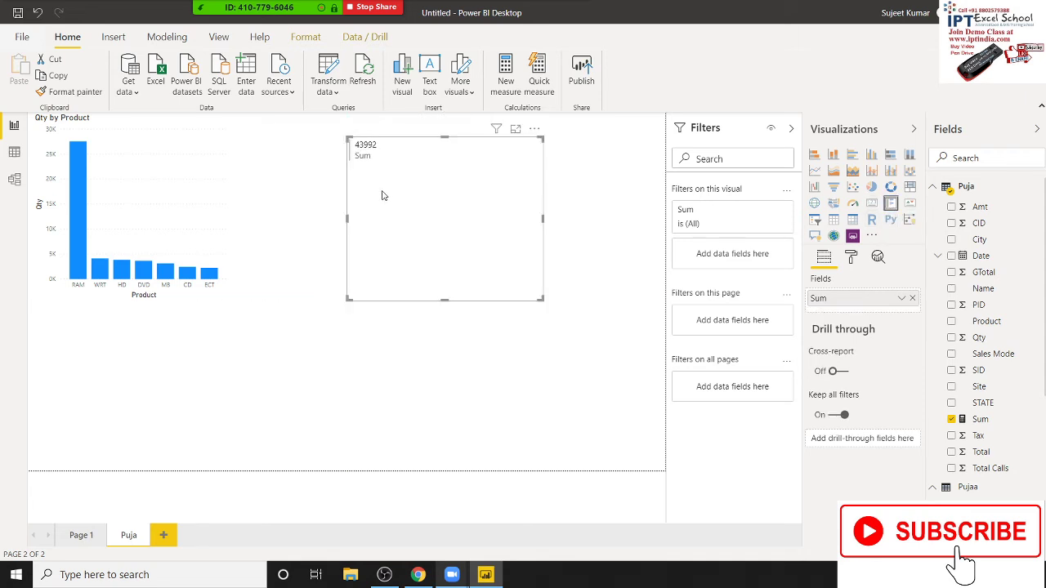
pyautogui.press('Delete')
# Step: Add a slicer at the top right and fill it with the Pujaa Name field
pyautogui.click(890, 204)
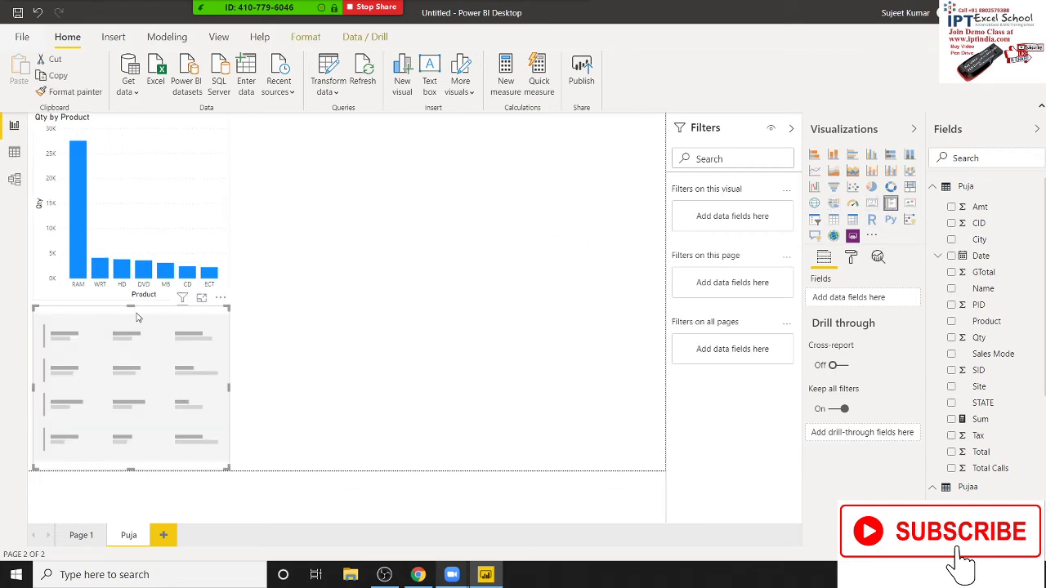
pyautogui.moveTo(163, 311)
pyautogui.mouseDown()
pyautogui.moveTo(469, 248)
pyautogui.moveTo(565, 127)
pyautogui.mouseUp()
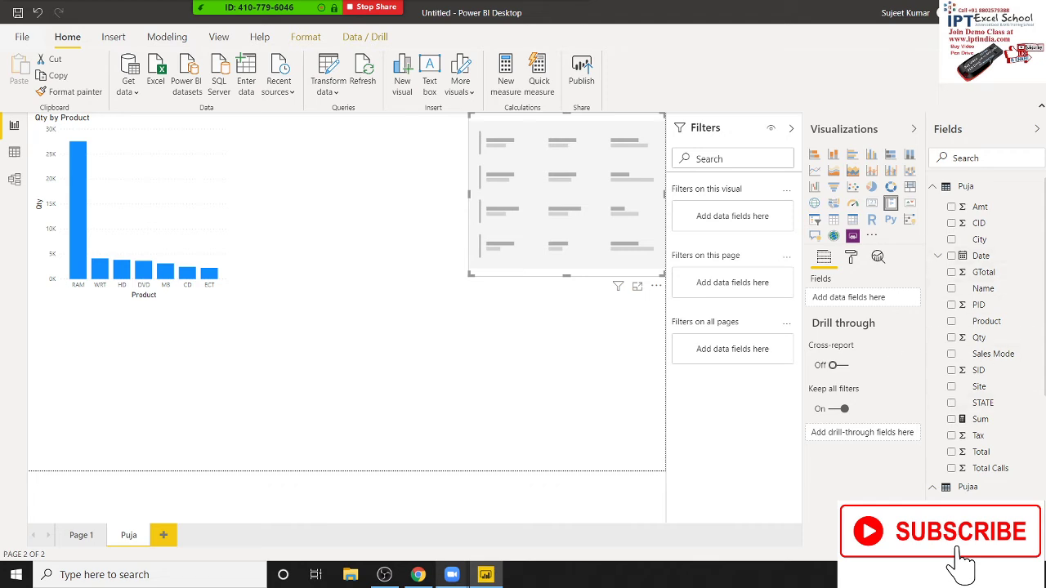
pyautogui.scroll(-5, 988, 339)
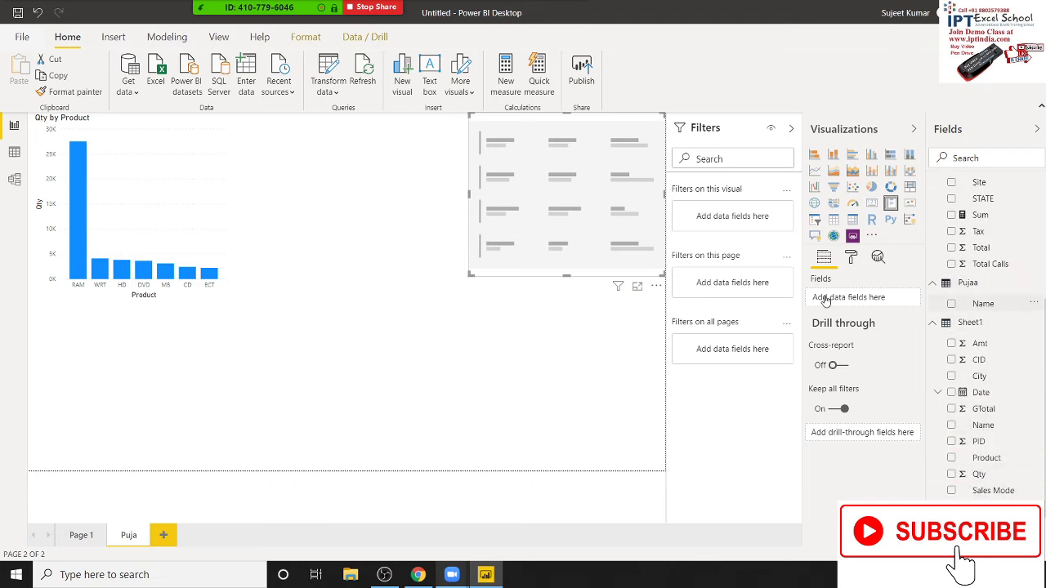
pyautogui.moveTo(825, 300); pyautogui.dragTo(599, 191)
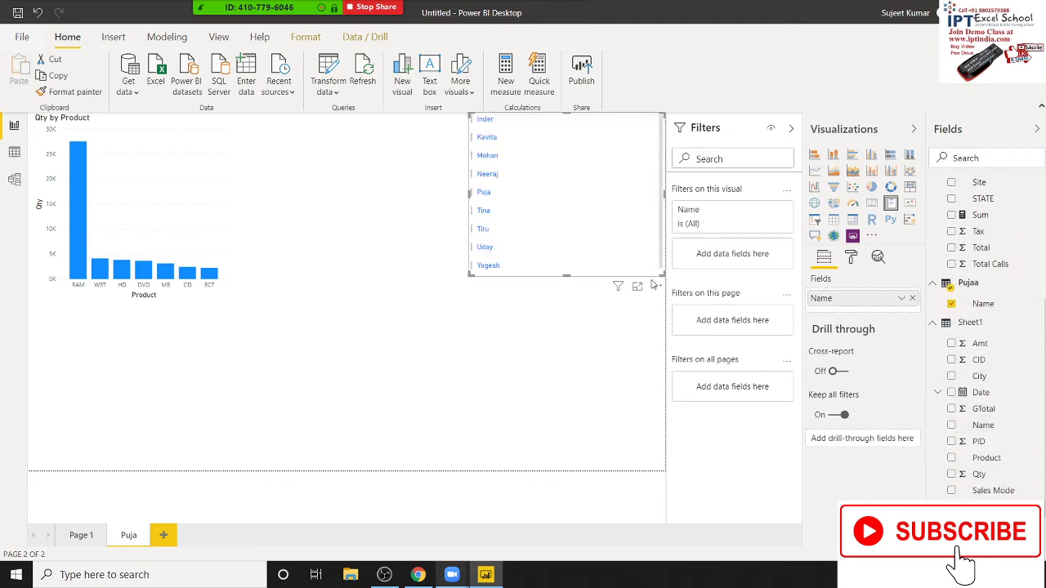
# Step: Lower the Name slicer slightly, make it taller and make it narrower
pyautogui.click(497, 317)
pyautogui.moveTo(577, 231); pyautogui.dragTo(576, 266)
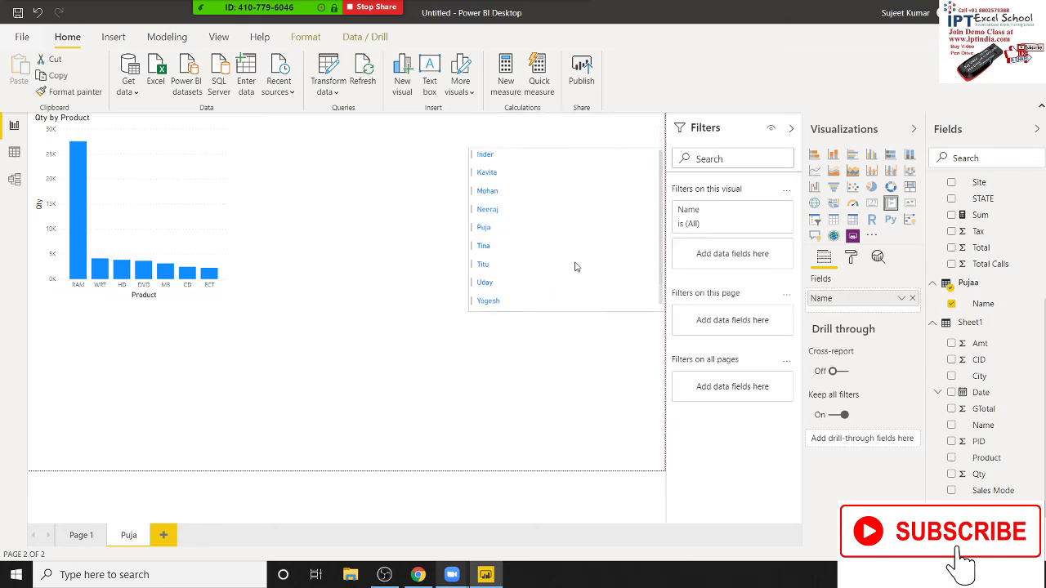
pyautogui.moveTo(578, 310)
pyautogui.mouseDown()
pyautogui.moveTo(566, 379)
pyautogui.moveTo(562, 316)
pyautogui.mouseUp()
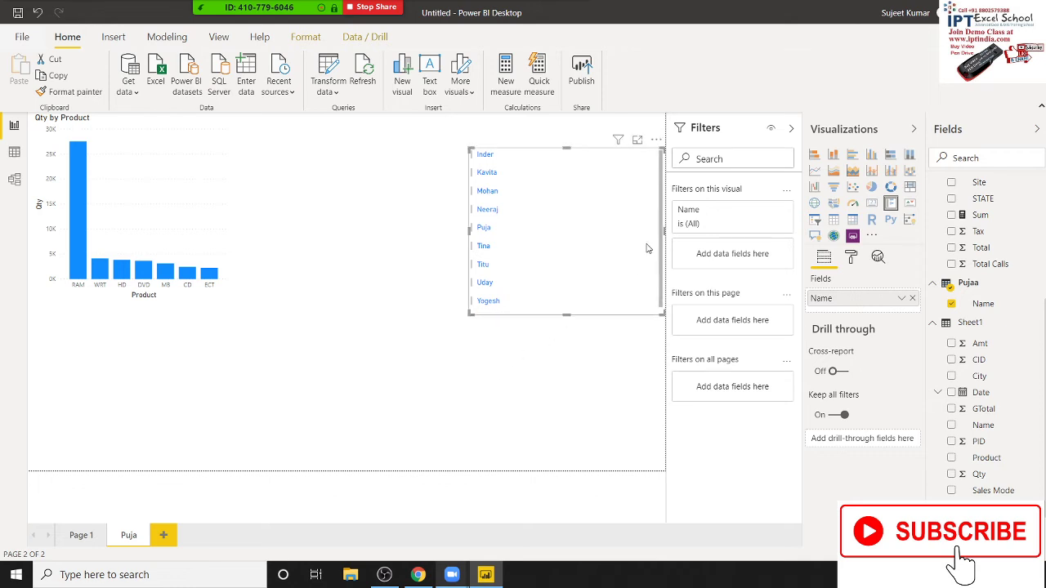
pyautogui.moveTo(663, 236)
pyautogui.mouseDown()
pyautogui.moveTo(537, 246)
pyautogui.moveTo(643, 249)
pyautogui.mouseUp()
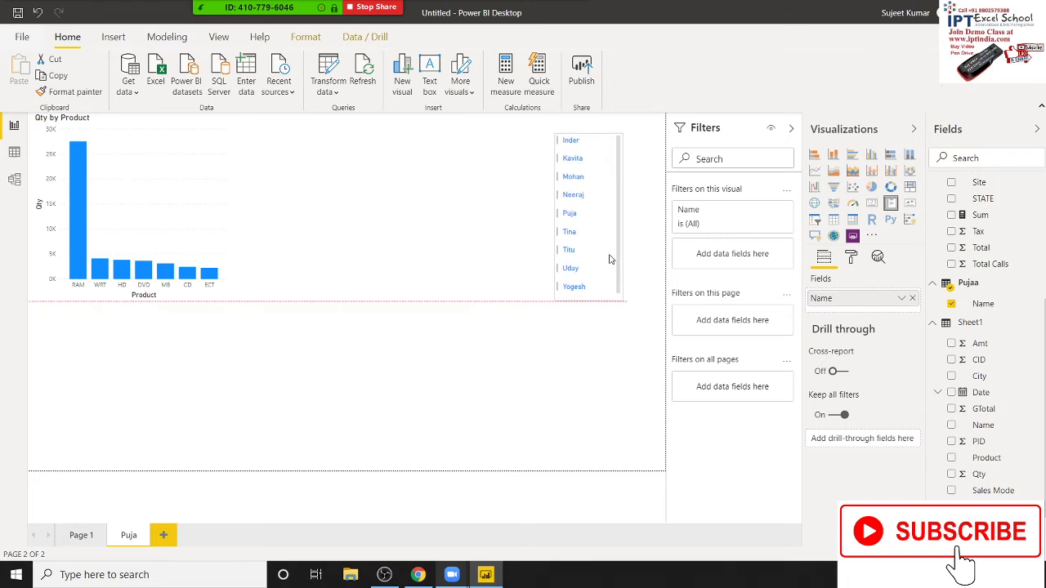
pyautogui.click(466, 364)
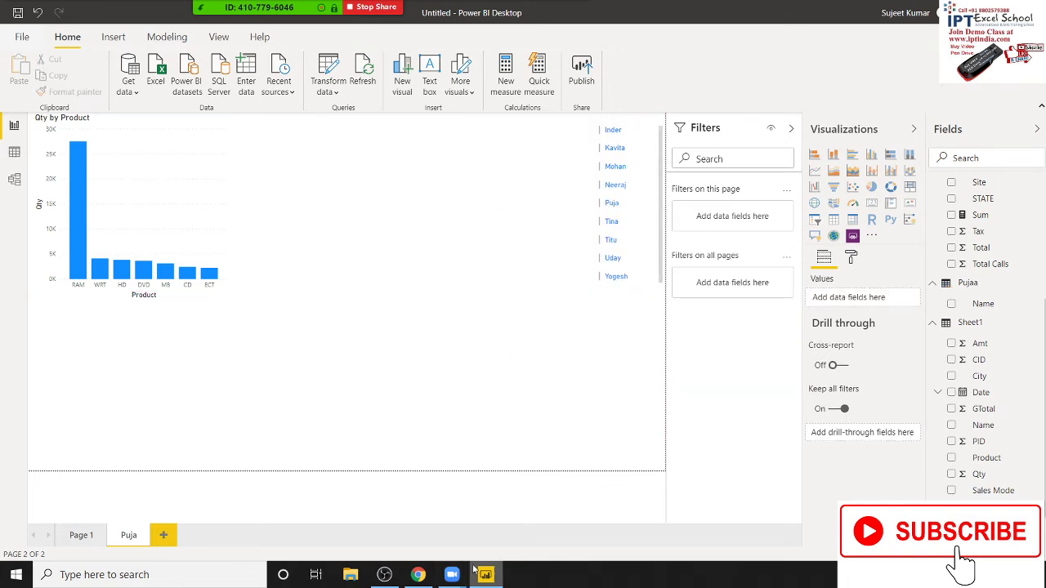
pyautogui.click(423, 572)
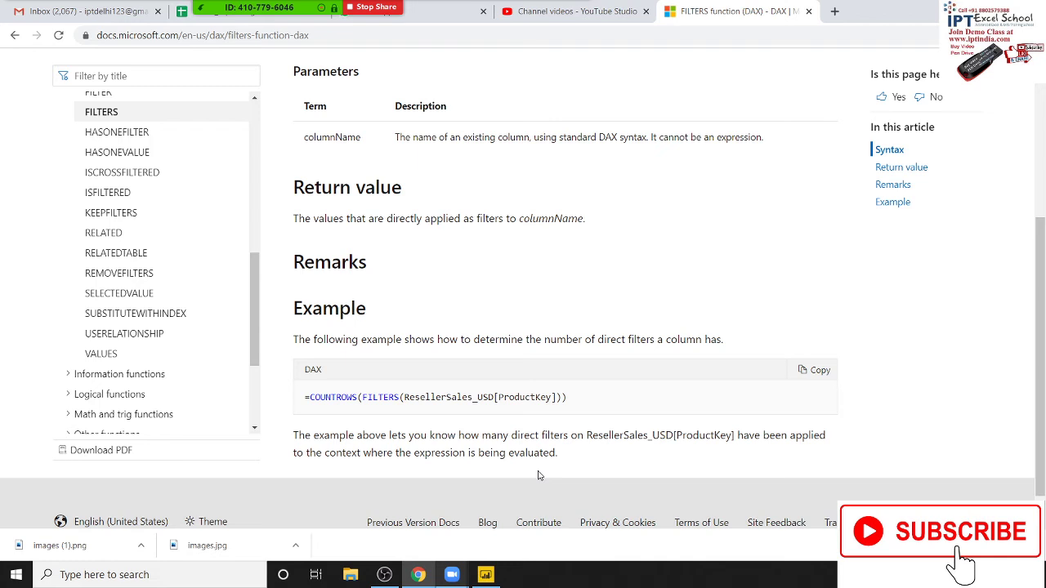
pyautogui.doubleClick(331, 398)
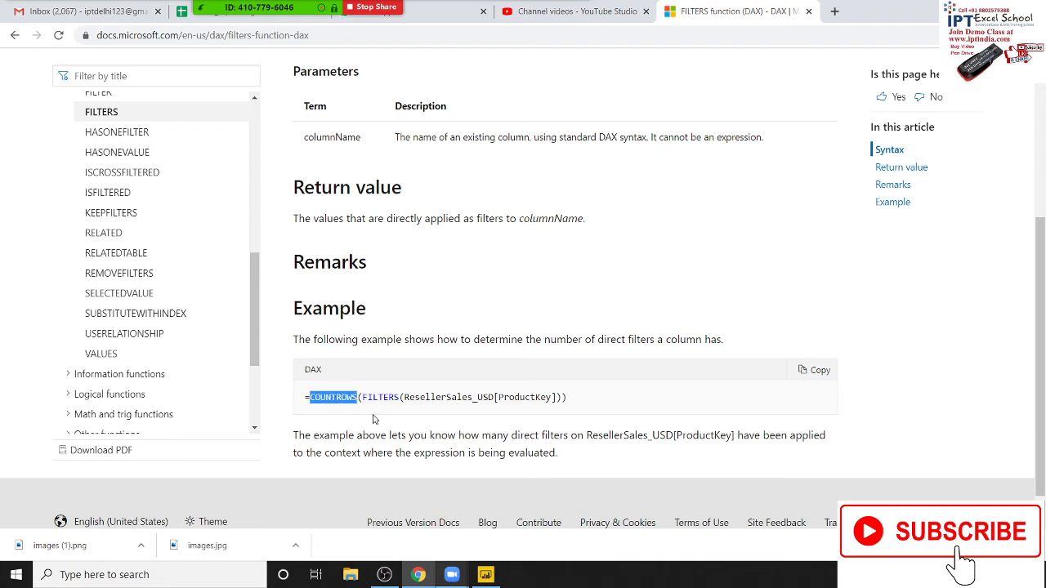
pyautogui.doubleClick(422, 398)
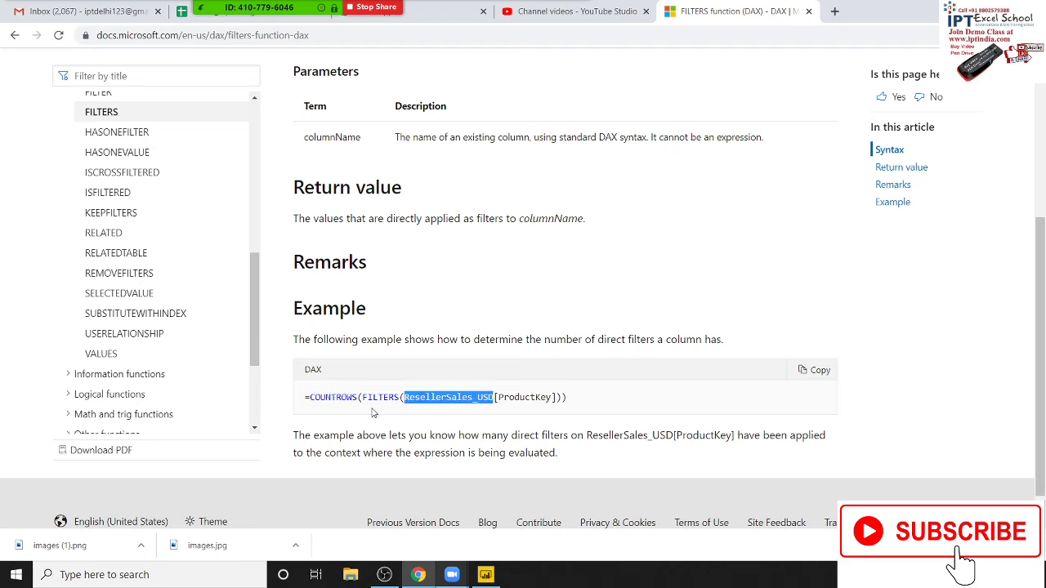
pyautogui.doubleClick(330, 397)
pyautogui.click(568, 397)
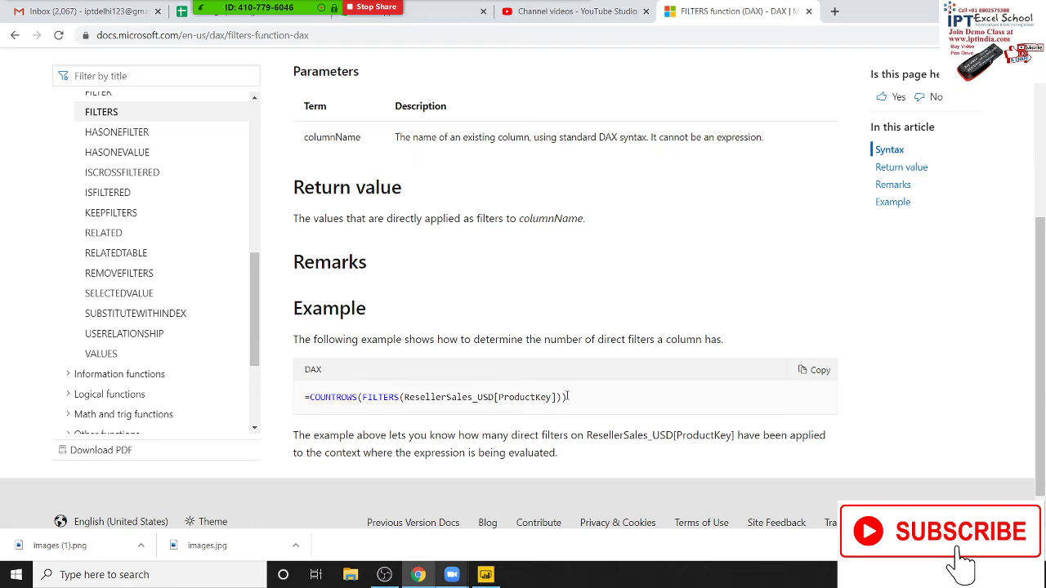
pyautogui.doubleClick(346, 399)
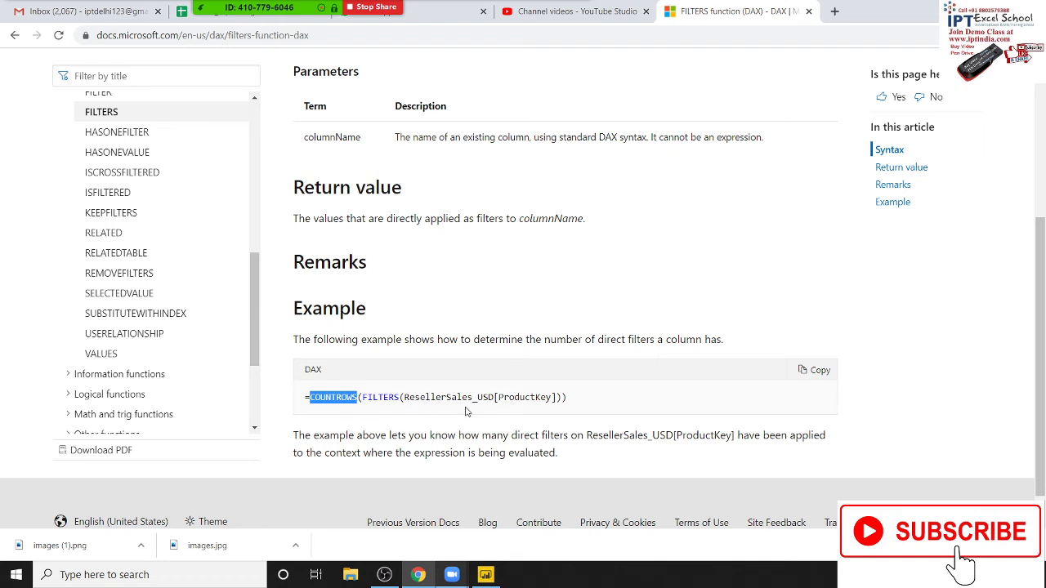
pyautogui.hotkey('alt', 'Tab')
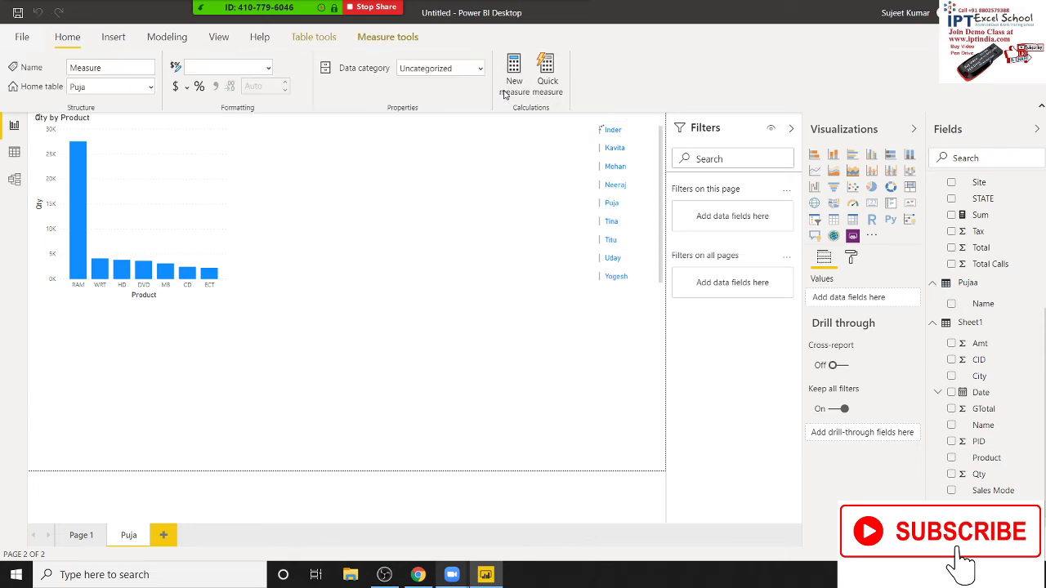
# Step: Replace the default measure text with HC = COUNTROWS(FILTERS(Puja[Name])) and commit it
pyautogui.click(124, 122)
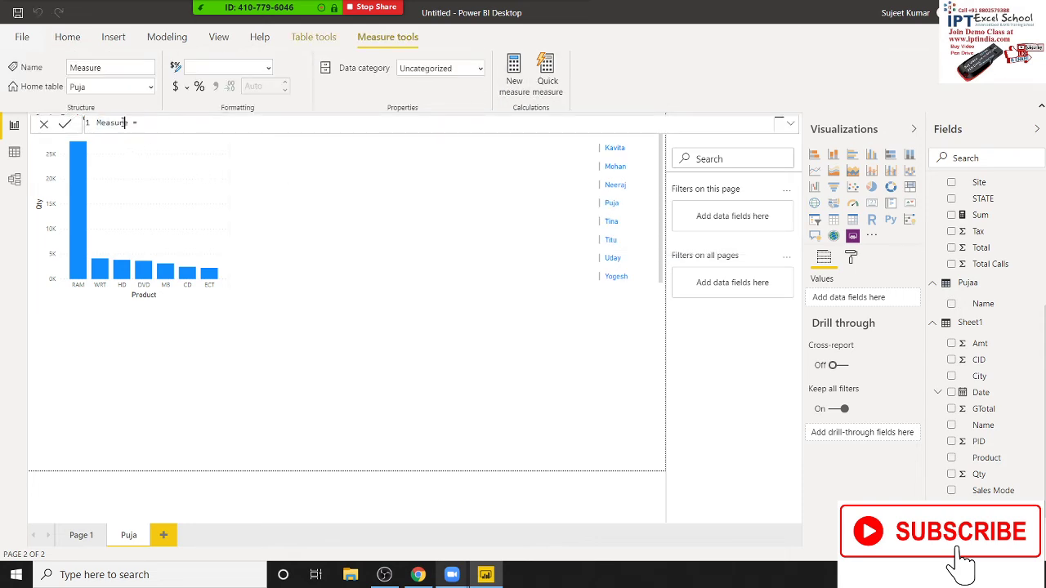
pyautogui.doubleClick(124, 122)
pyautogui.write('HC = ')
pyautogui.write('COUNTROWS')
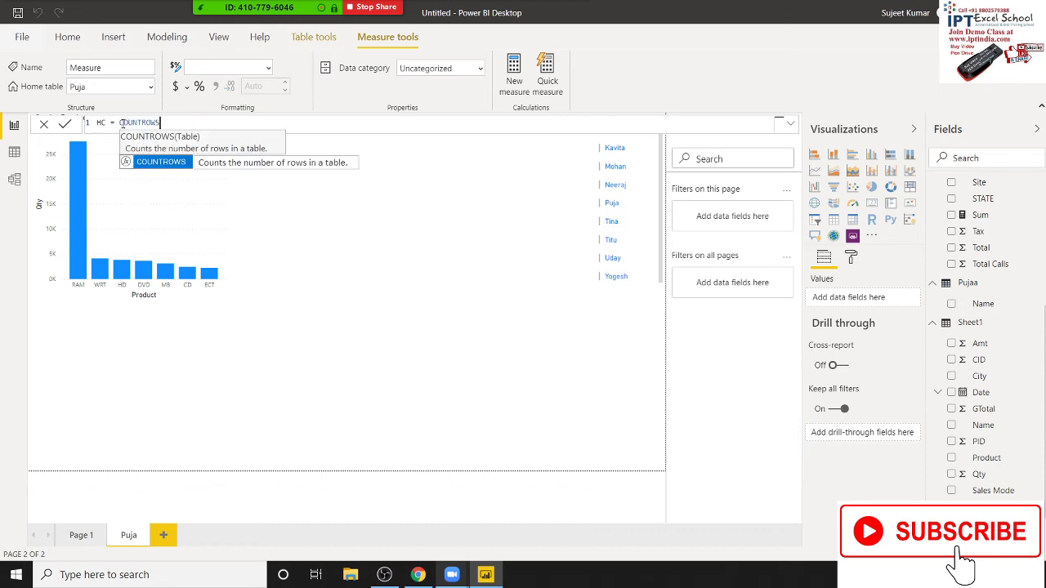
pyautogui.write('(')
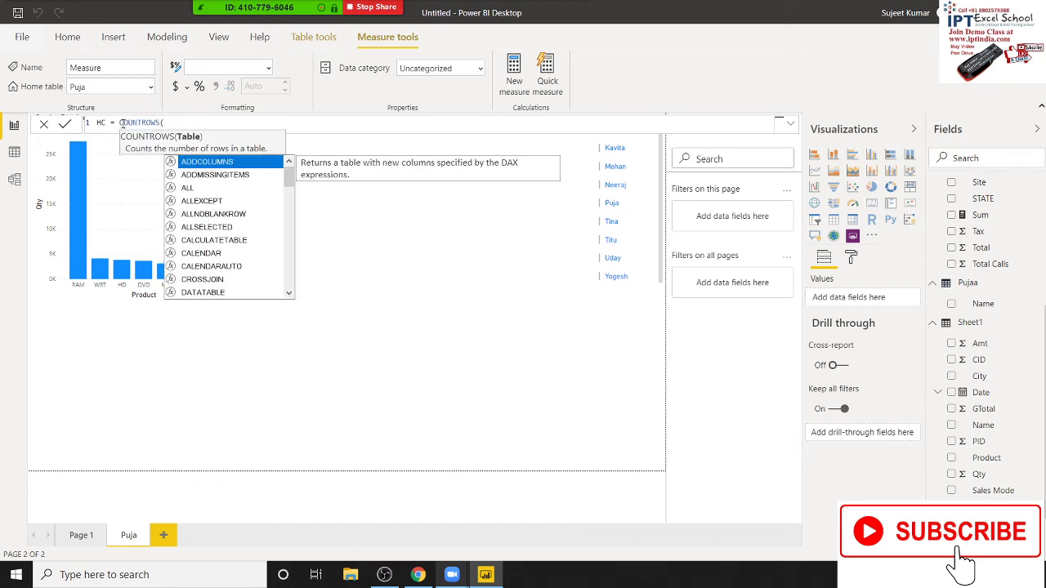
pyautogui.write('fil')
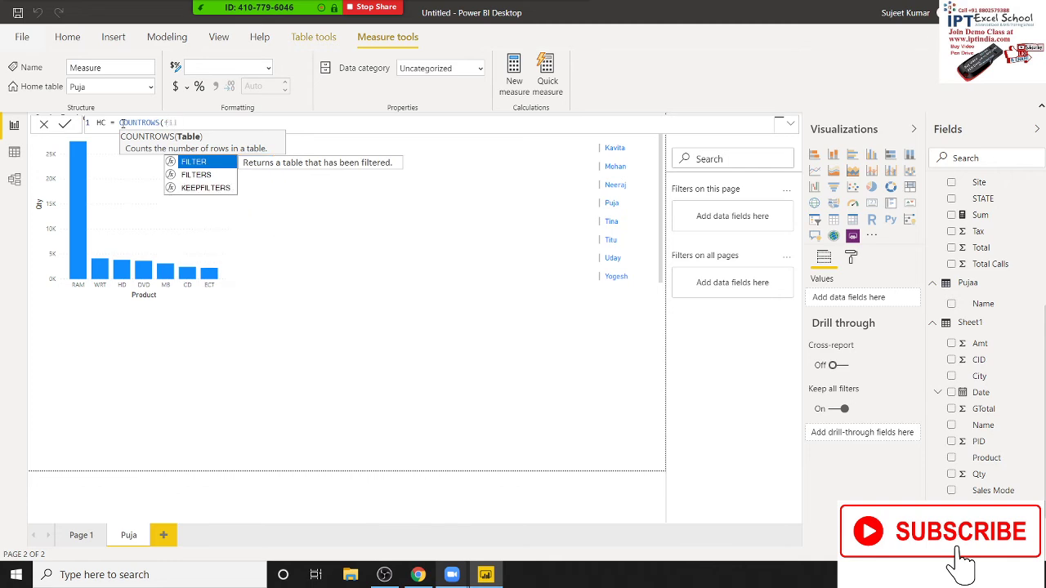
pyautogui.press('Down')
pyautogui.press('Tab')
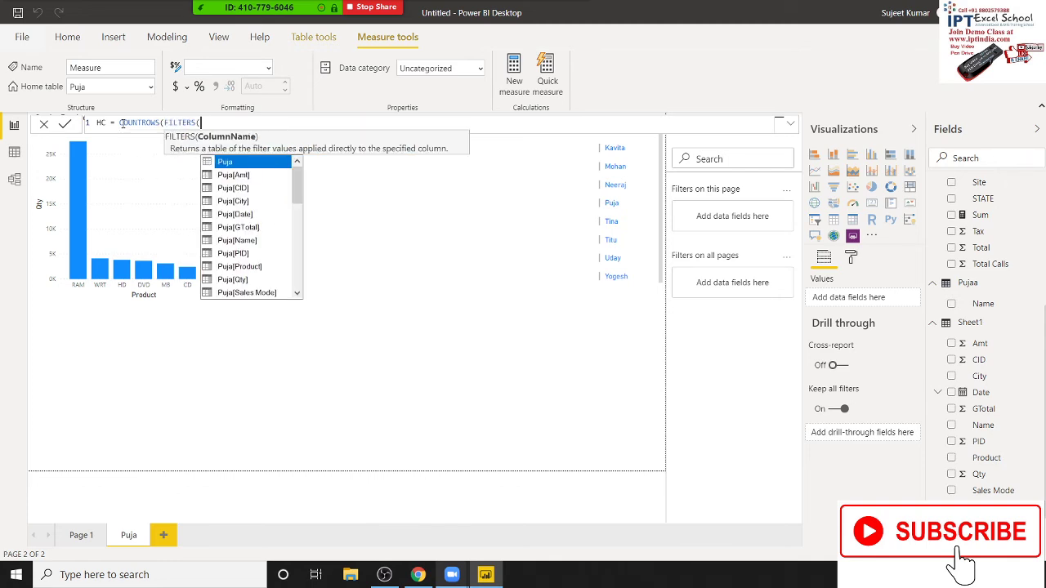
pyautogui.press('Down')
pyautogui.press('Down')
pyautogui.press('Down')
pyautogui.press('Down')
pyautogui.press('Down')
pyautogui.press('Down')
pyautogui.press('Tab')
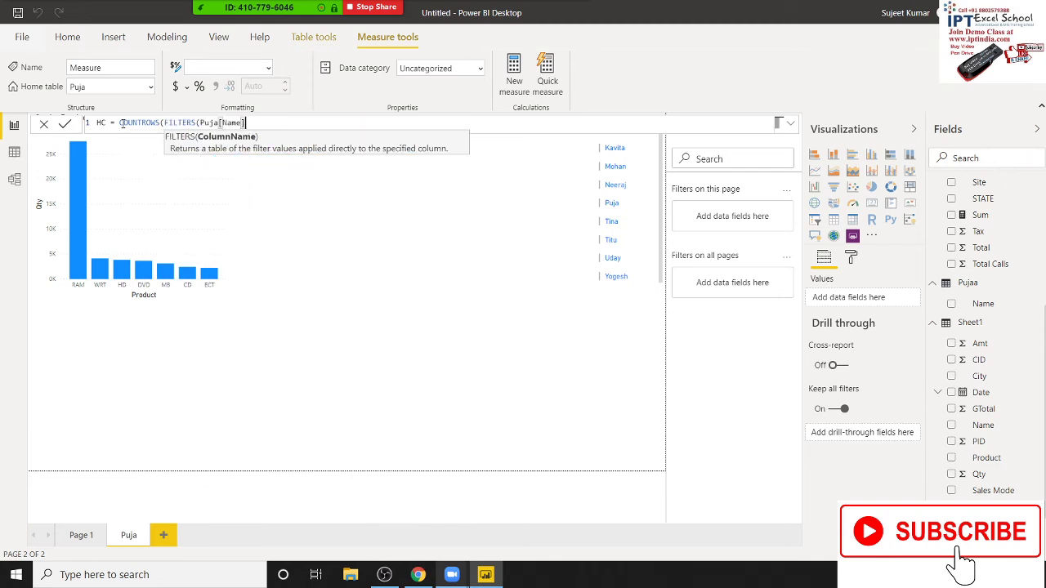
pyautogui.write('))')
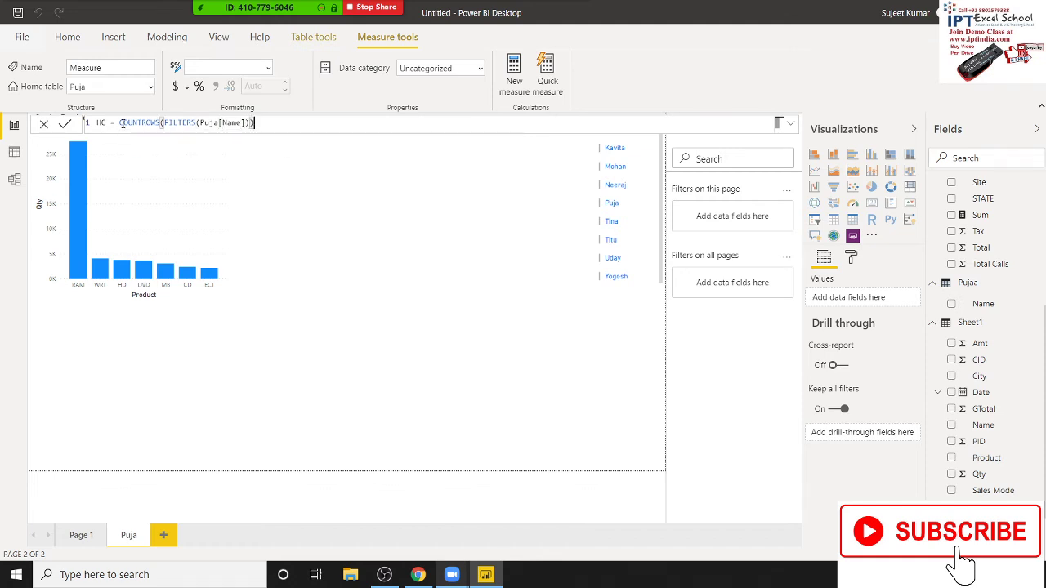
pyautogui.press('Return')
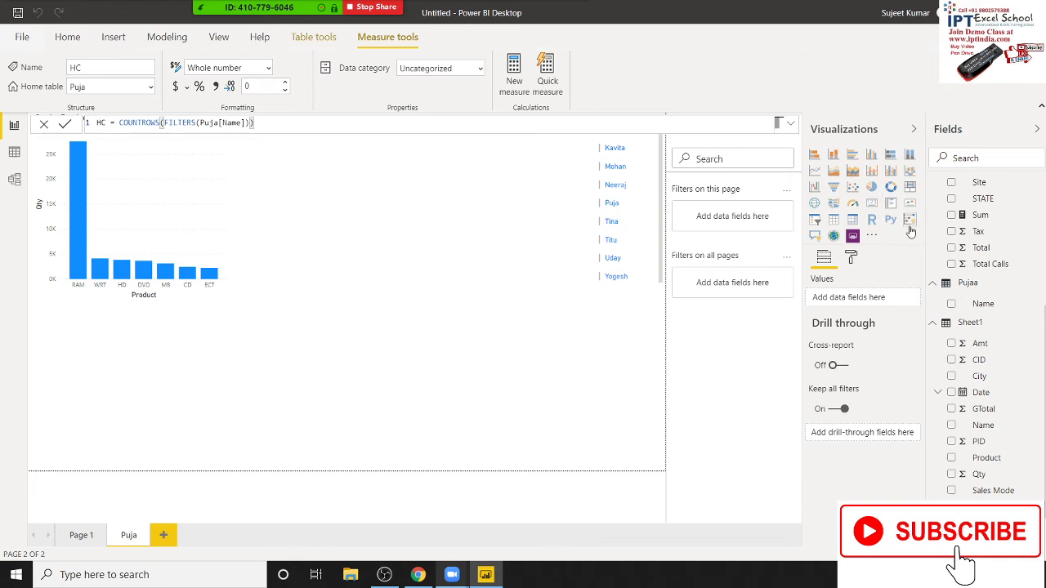
pyautogui.click(891, 203)
# Step: Delete the stray matrix and add a card showing the HC measure beside the slicer
pyautogui.moveTo(207, 370)
pyautogui.mouseDown()
pyautogui.moveTo(424, 373)
pyautogui.moveTo(442, 358)
pyautogui.mouseUp()
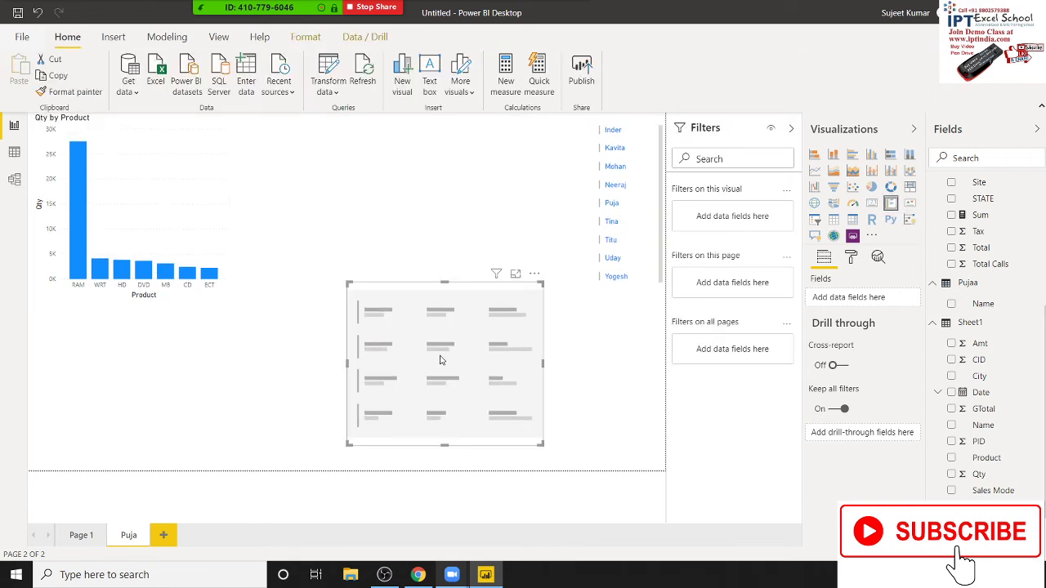
pyautogui.press('Delete')
pyautogui.click(871, 203)
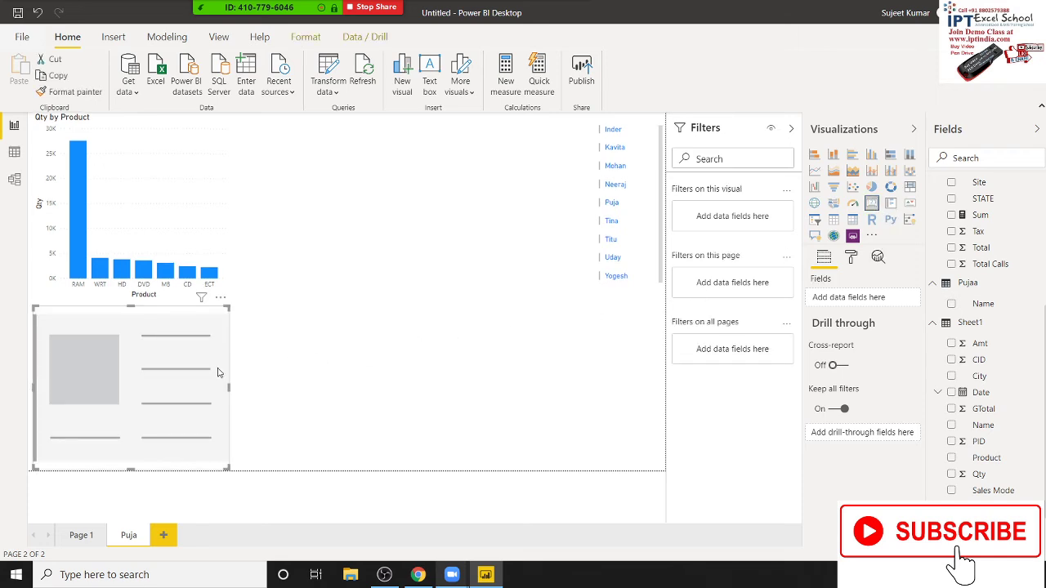
pyautogui.moveTo(218, 373); pyautogui.dragTo(570, 192)
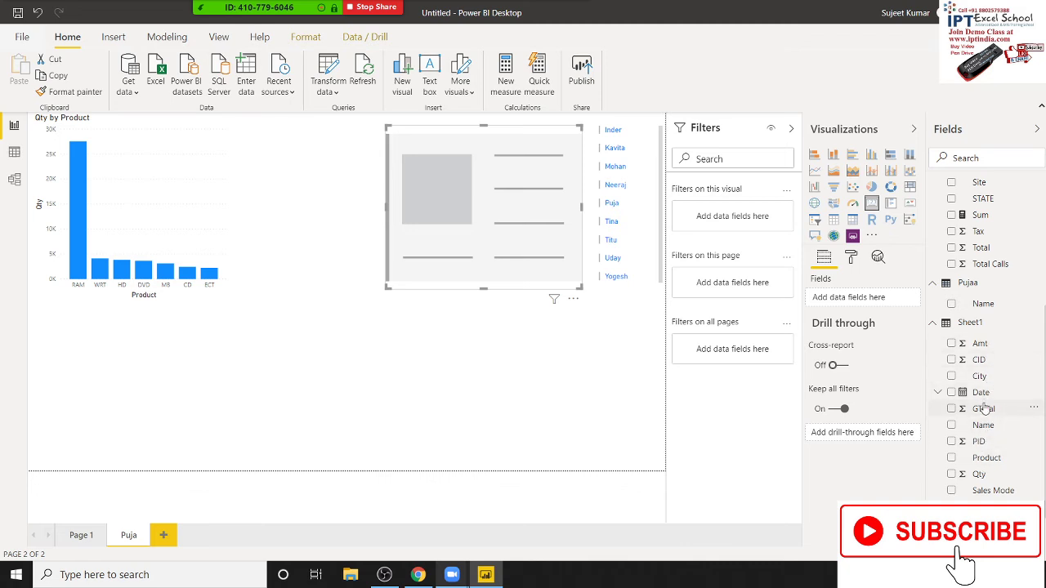
pyautogui.scroll(-3, 984, 405)
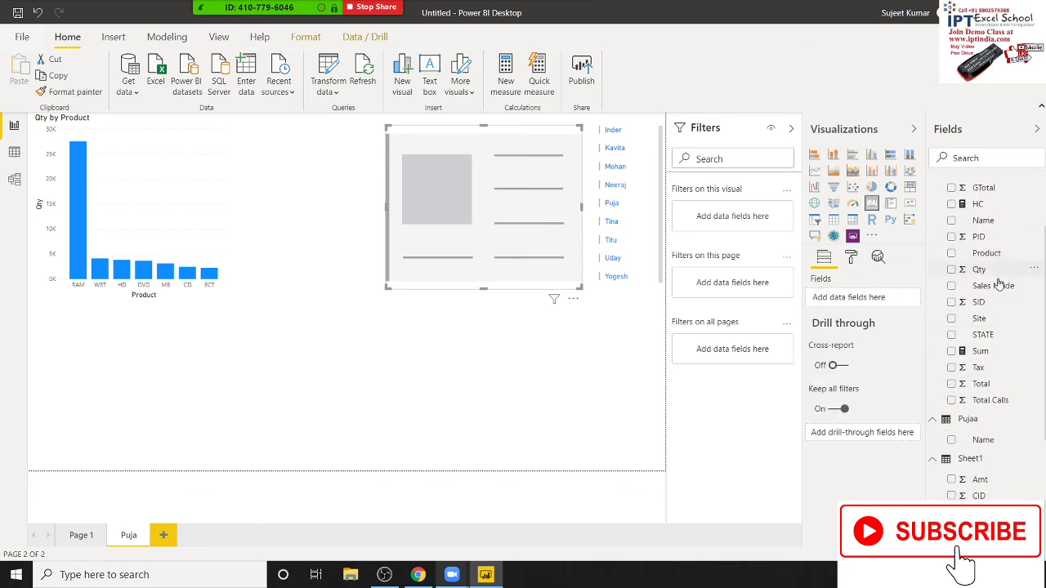
pyautogui.moveTo(995, 210); pyautogui.dragTo(531, 235)
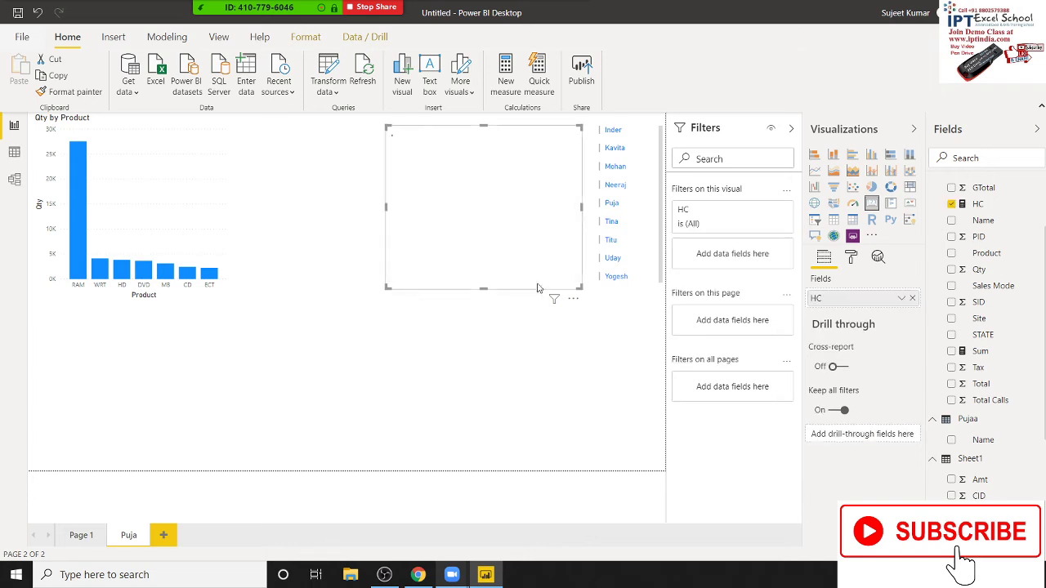
# Step: Resize the HC card to a short, narrow box
pyautogui.moveTo(578, 290); pyautogui.dragTo(585, 182)
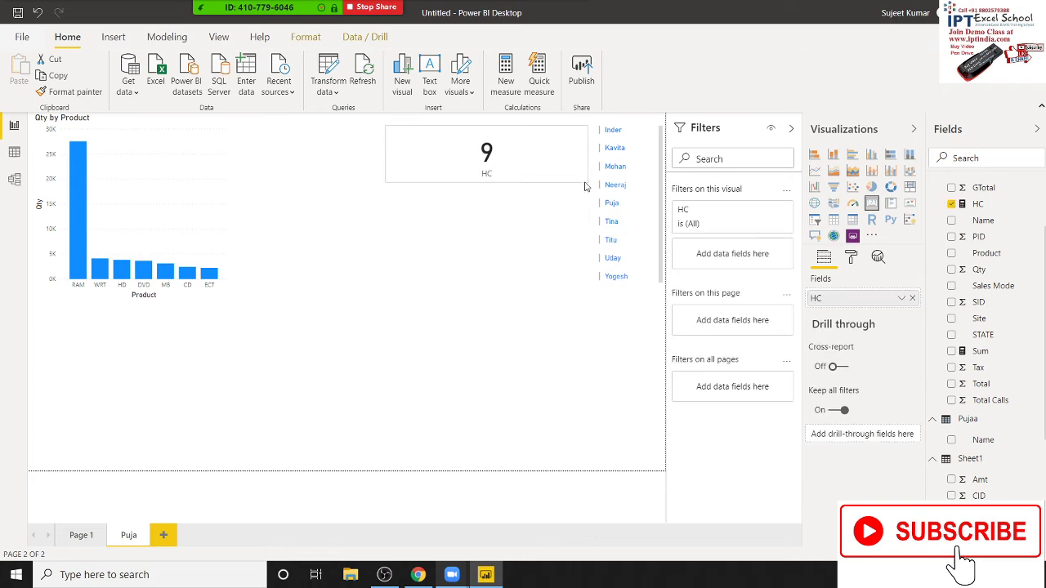
pyautogui.click(526, 262)
pyautogui.click(411, 182)
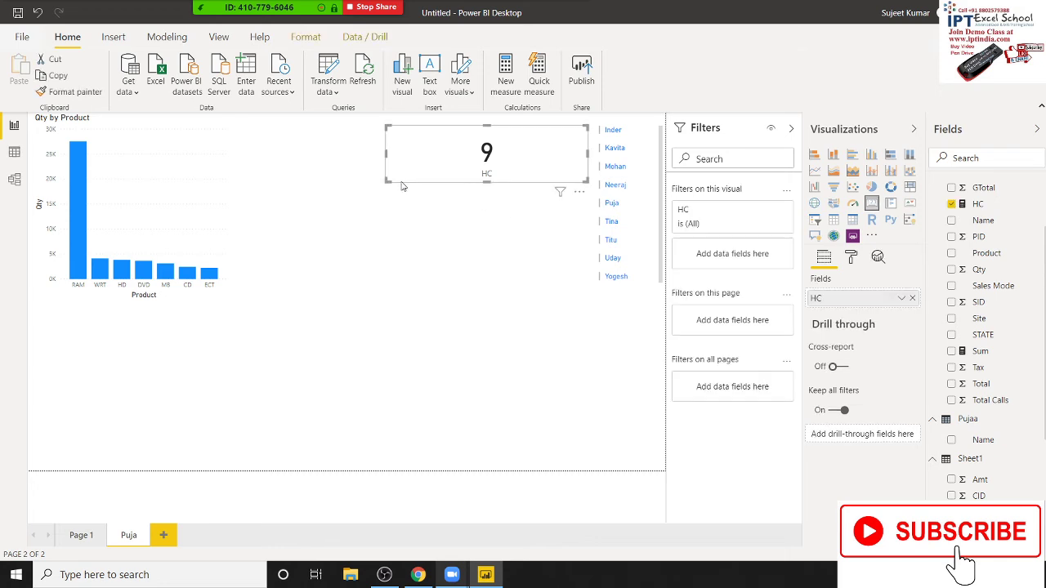
pyautogui.moveTo(389, 180); pyautogui.dragTo(447, 189)
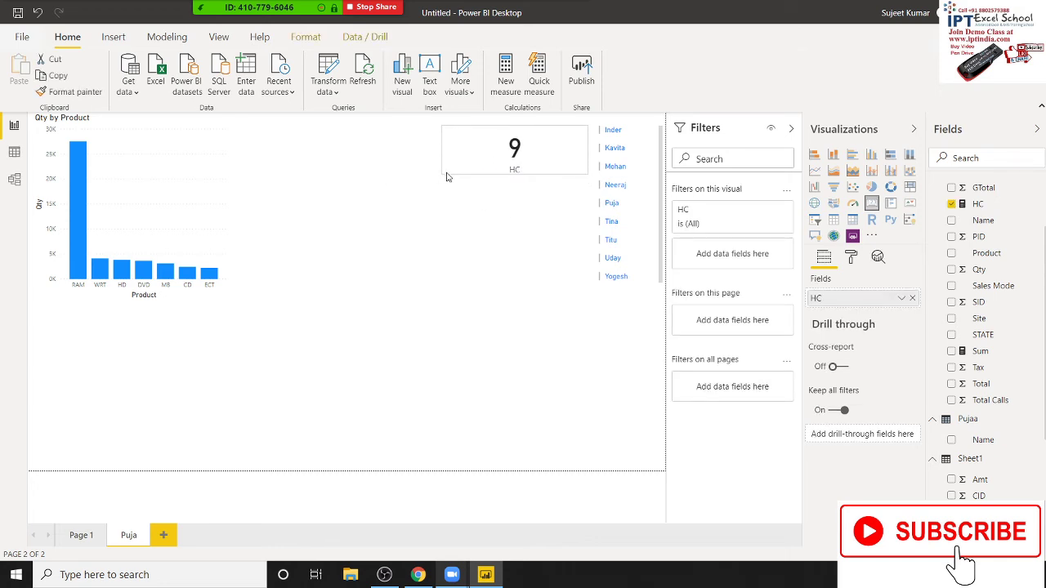
pyautogui.click(455, 314)
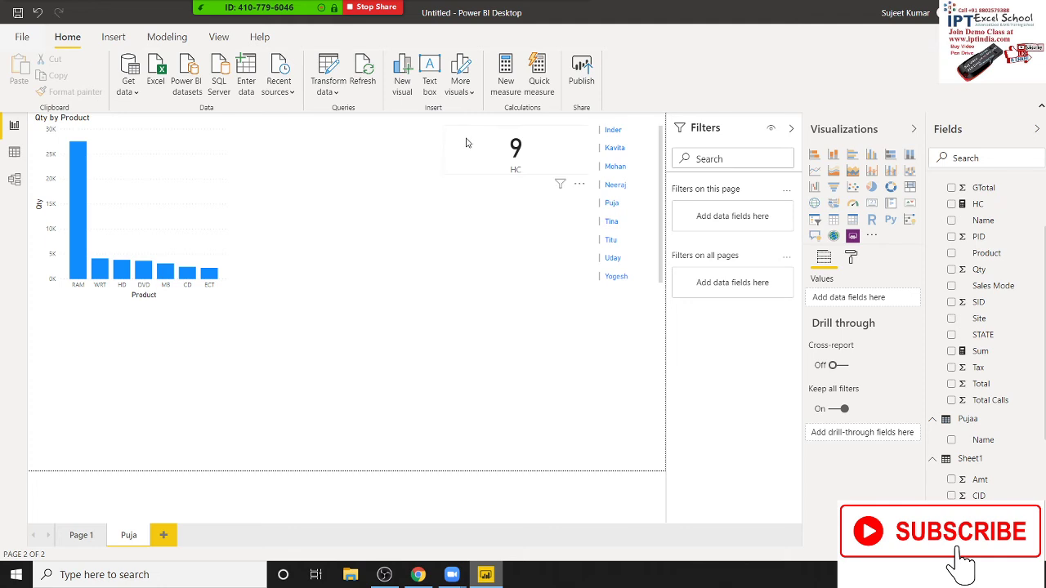
# Step: Create the new measure CNtR = COUNTROWS(Sheet1)
pyautogui.click(503, 92)
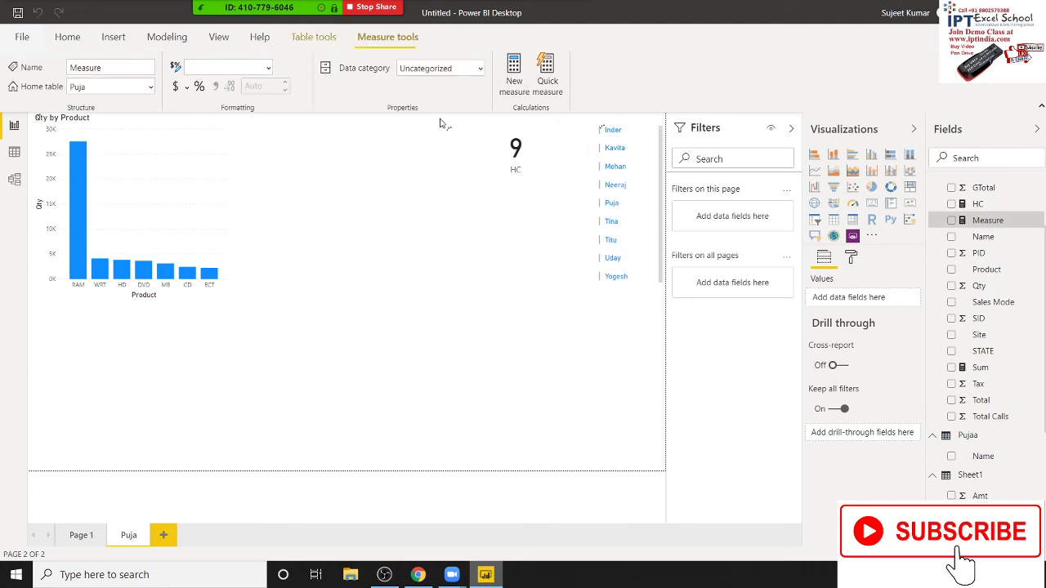
pyautogui.doubleClick(122, 122)
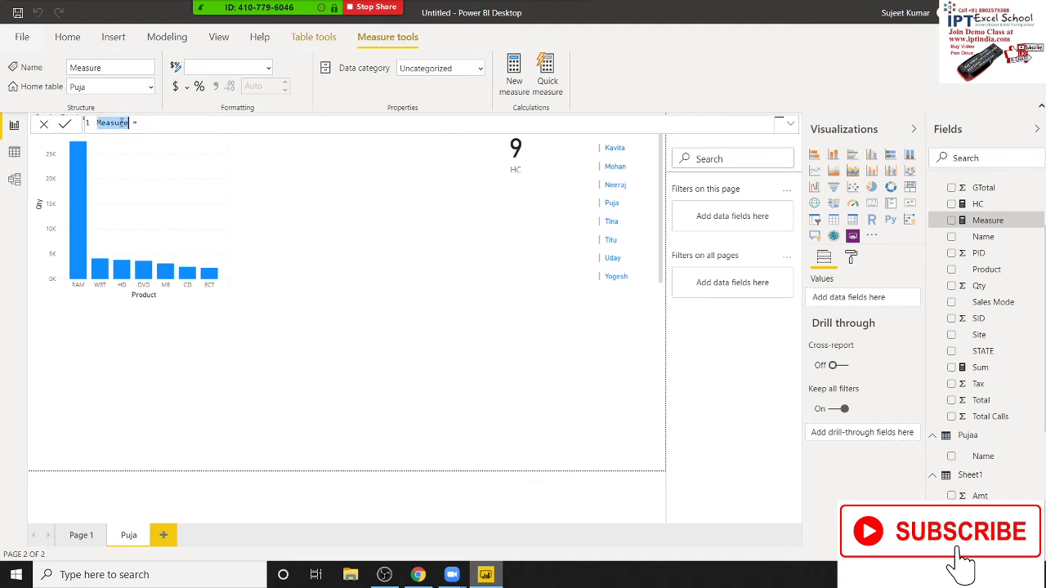
pyautogui.write('CNt')
pyautogui.write('R = ')
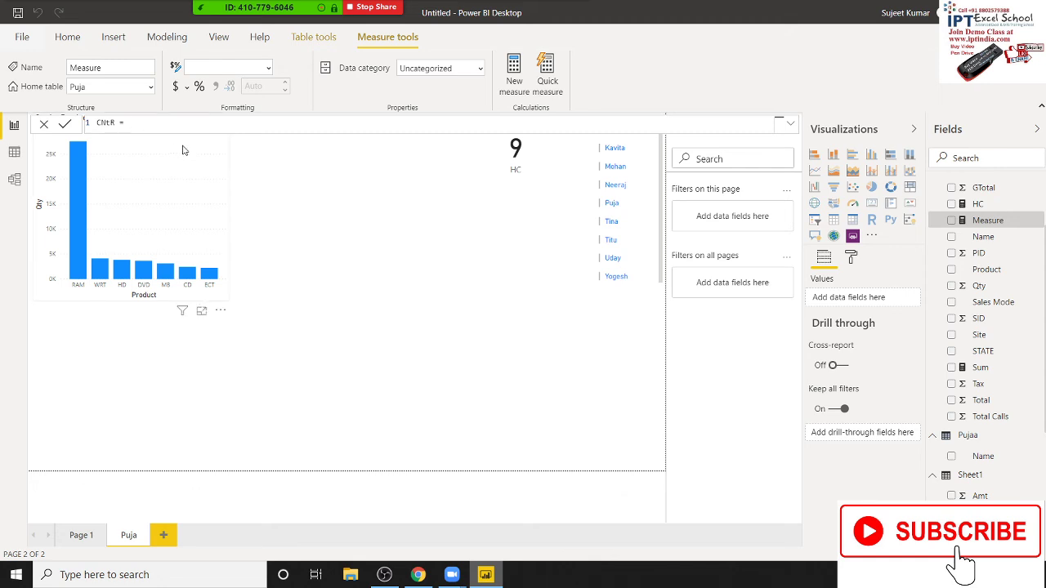
pyautogui.write('COUNTROWS')
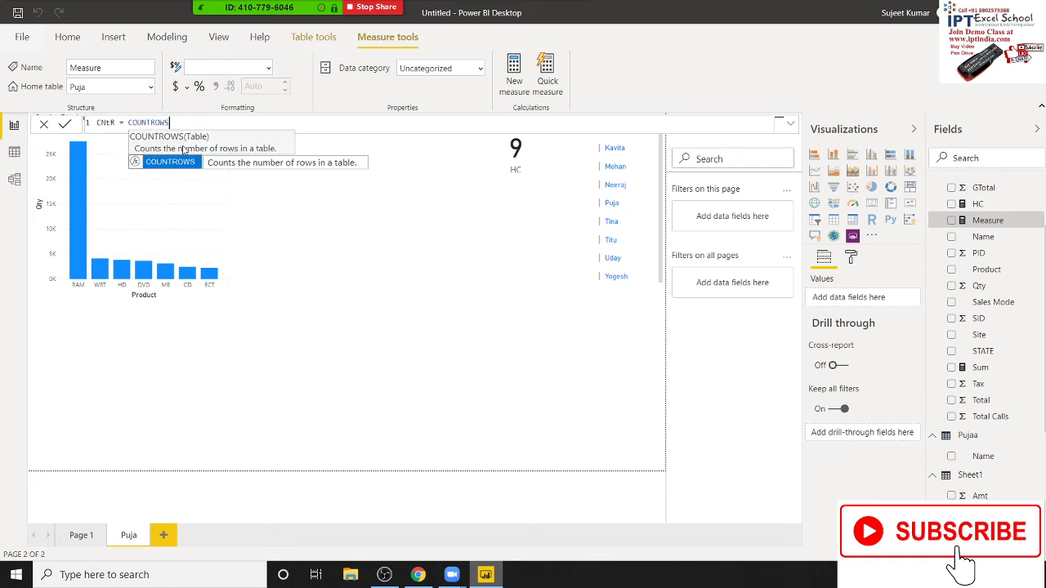
pyautogui.write('(')
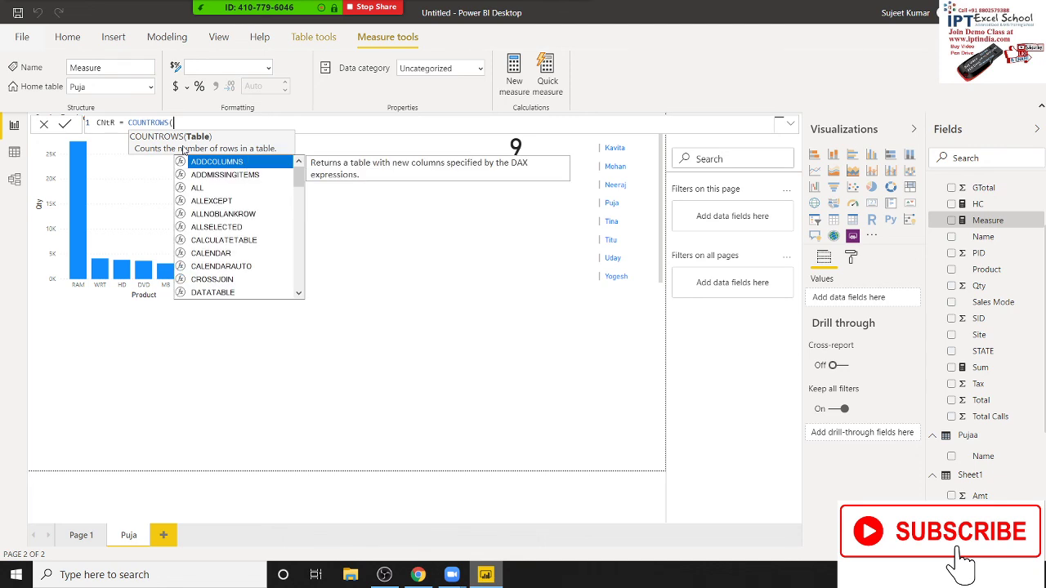
pyautogui.write('Sheet1')
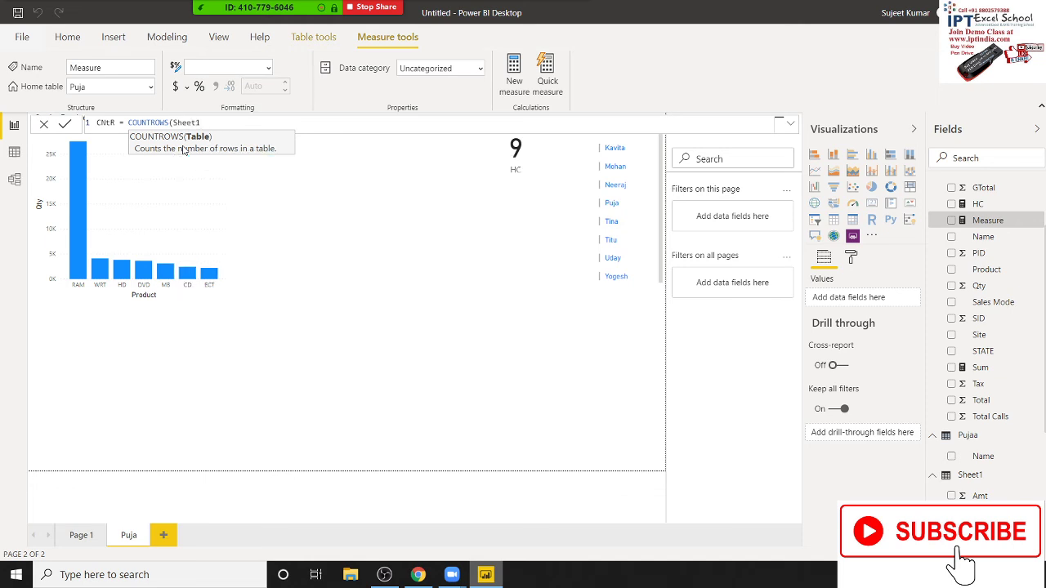
pyautogui.write(')')
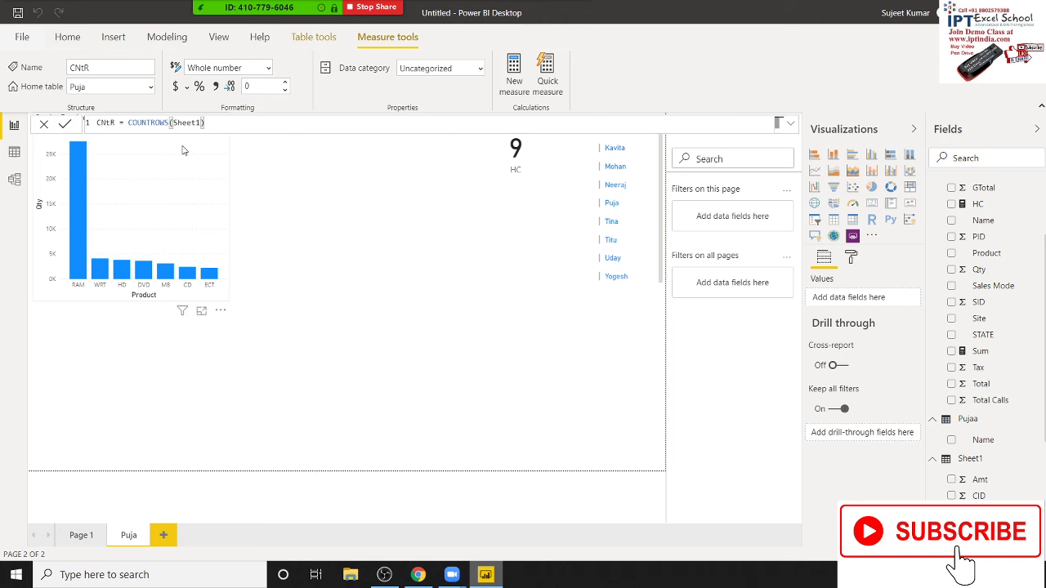
pyautogui.click(500, 243)
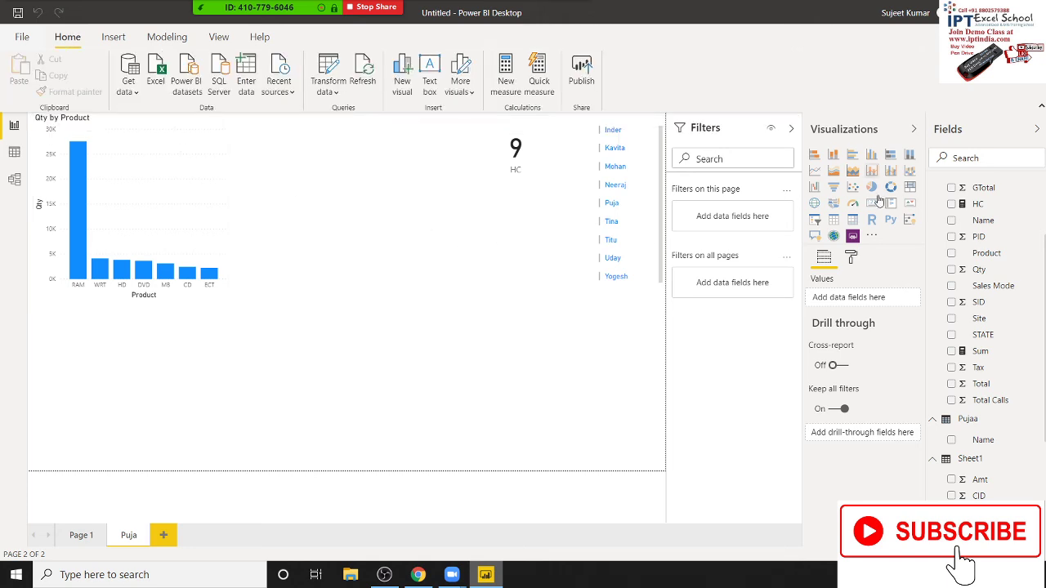
# Step: Place a blank card visual at the centre of the page
pyautogui.click(871, 204)
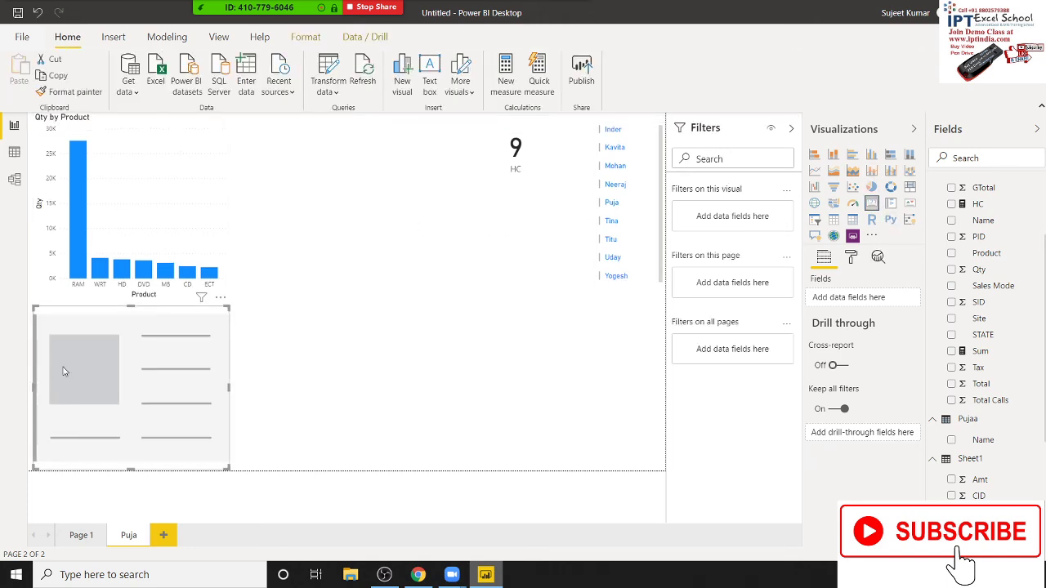
pyautogui.moveTo(82, 373)
pyautogui.mouseDown()
pyautogui.moveTo(359, 347)
pyautogui.moveTo(452, 262)
pyautogui.mouseUp()
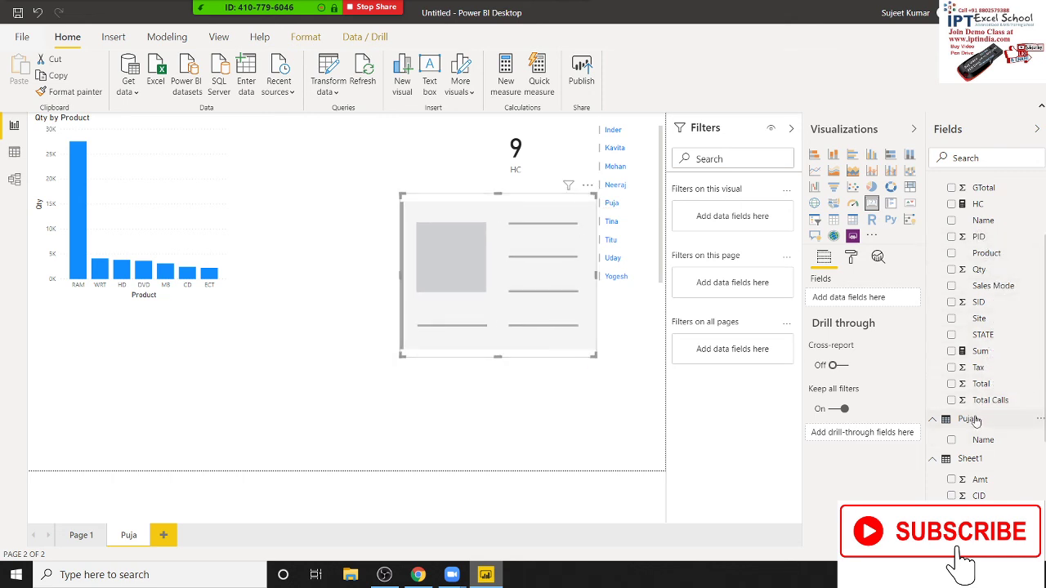
pyautogui.scroll(-5, 984, 487)
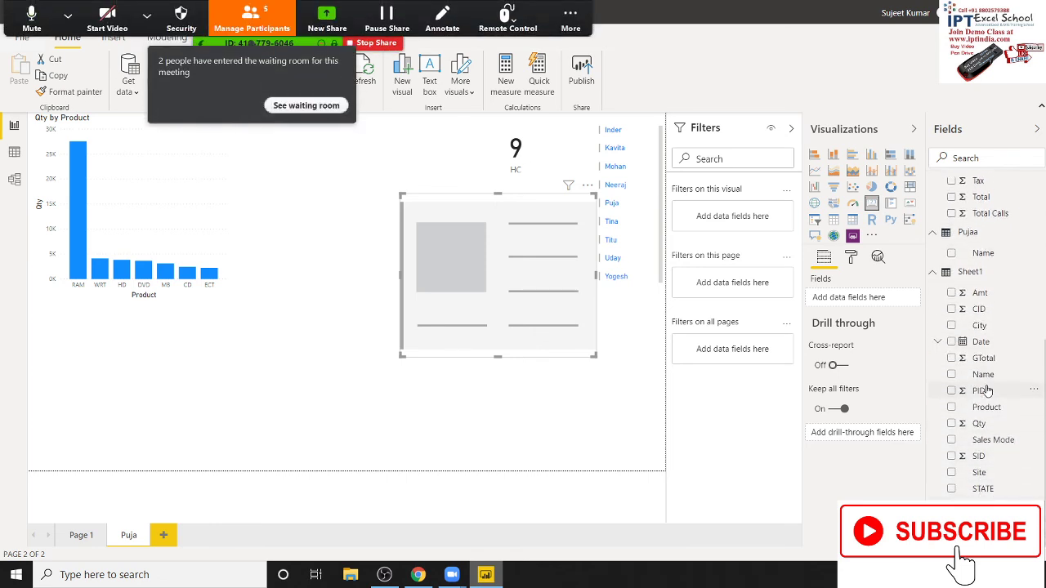
pyautogui.click(293, 27)
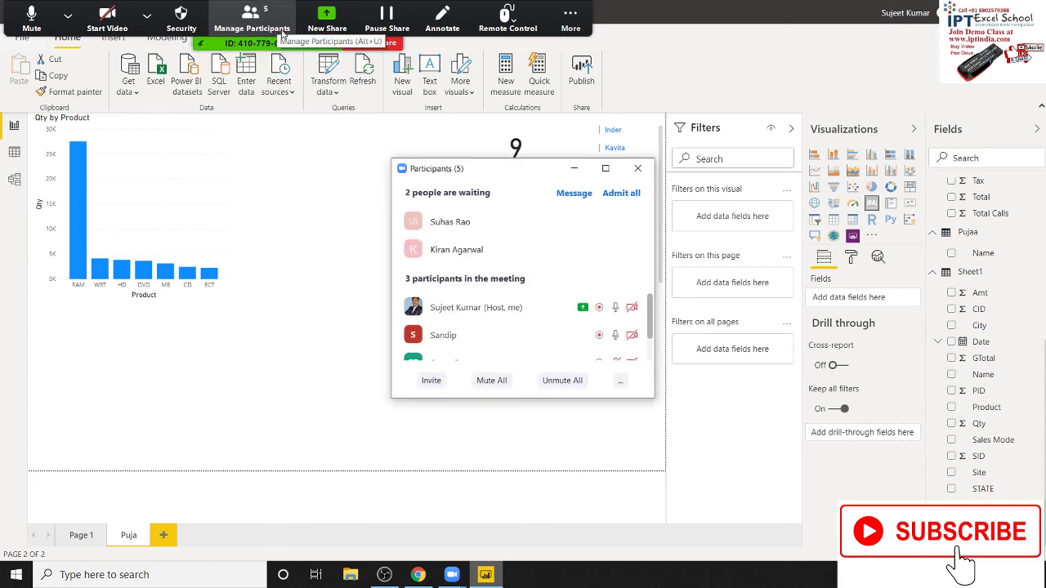
pyautogui.click(643, 175)
# Step: Put the CNtR measure in the card and shrink it below the HC card
pyautogui.scroll(4, 1011, 440)
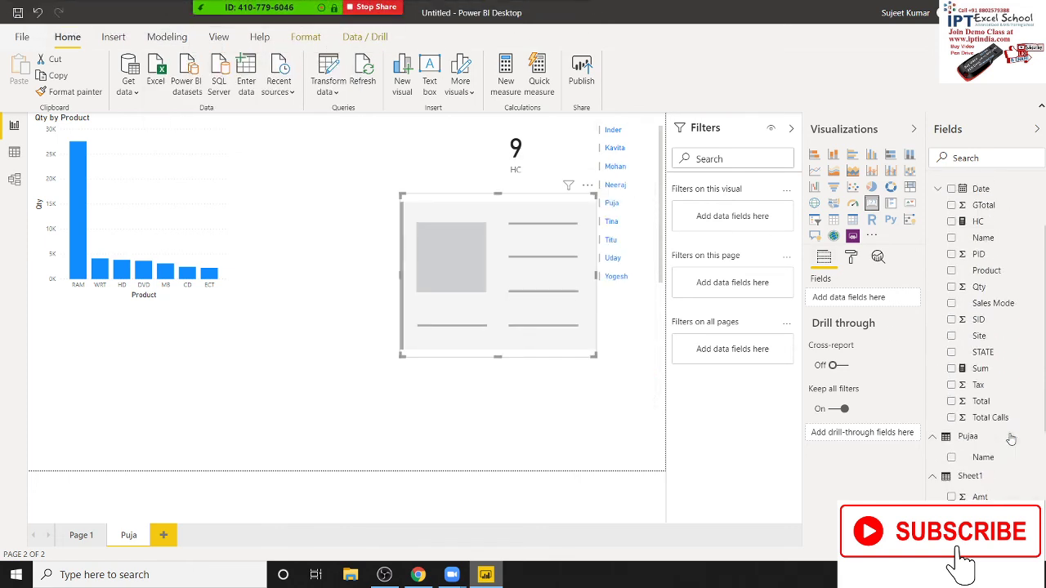
pyautogui.scroll(2, 992, 352)
pyautogui.moveTo(986, 301); pyautogui.dragTo(1018, 321)
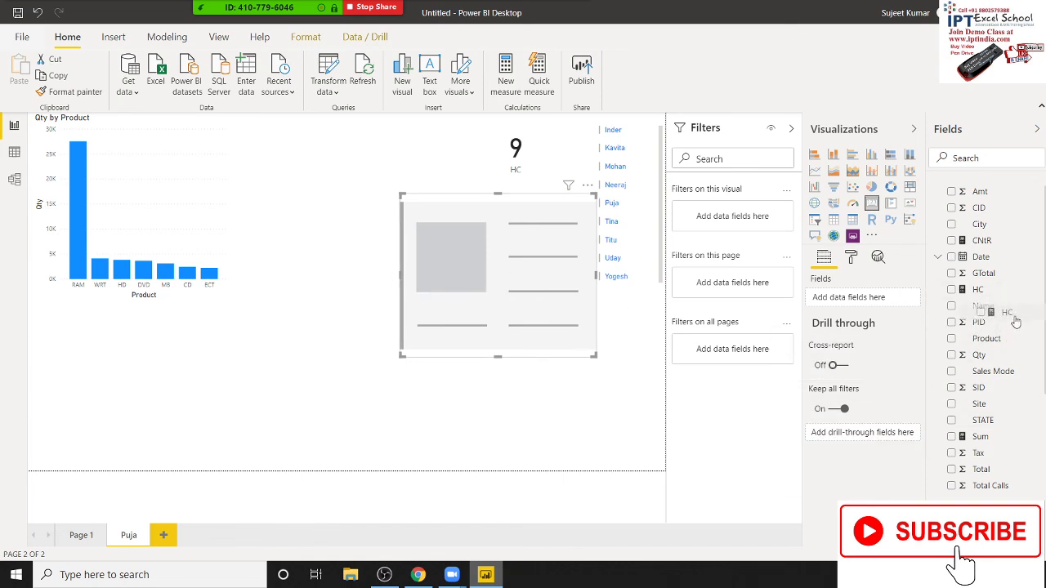
pyautogui.moveTo(990, 242)
pyautogui.mouseDown()
pyautogui.moveTo(528, 277)
pyautogui.moveTo(543, 345)
pyautogui.mouseUp()
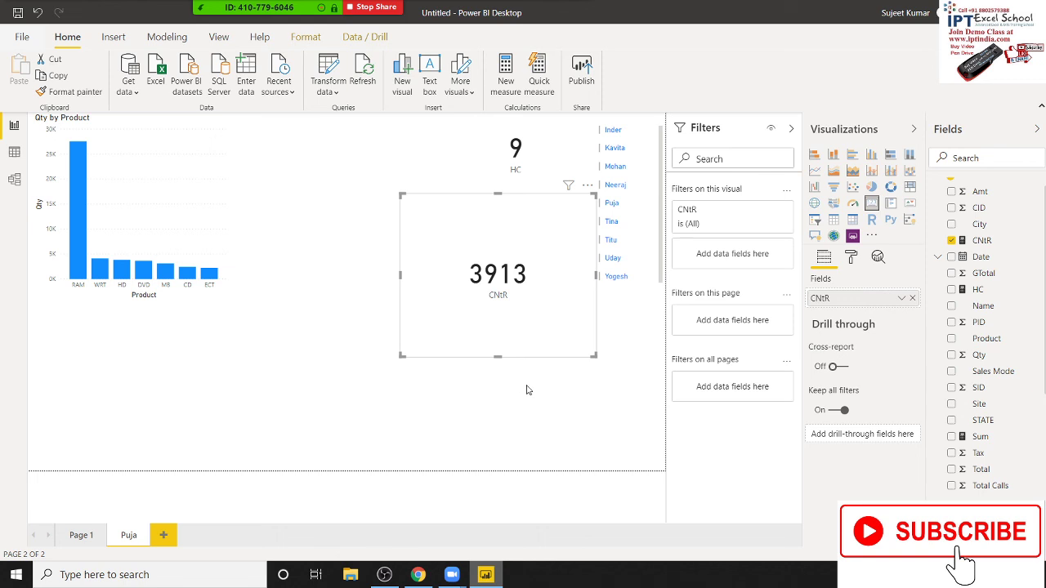
pyautogui.moveTo(558, 324); pyautogui.dragTo(559, 337)
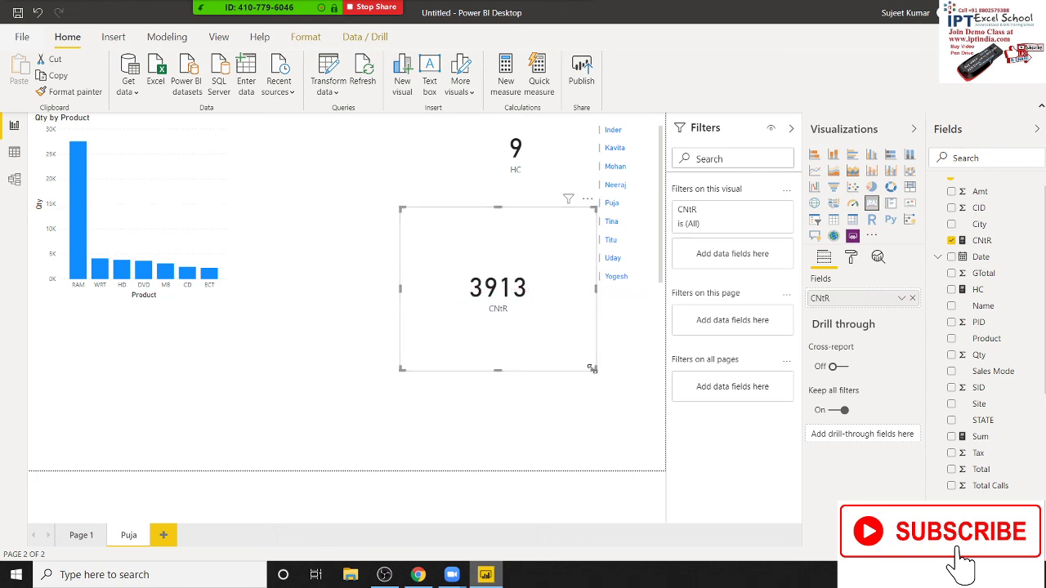
pyautogui.moveTo(592, 368)
pyautogui.mouseDown()
pyautogui.moveTo(586, 268)
pyautogui.moveTo(547, 239)
pyautogui.mouseUp()
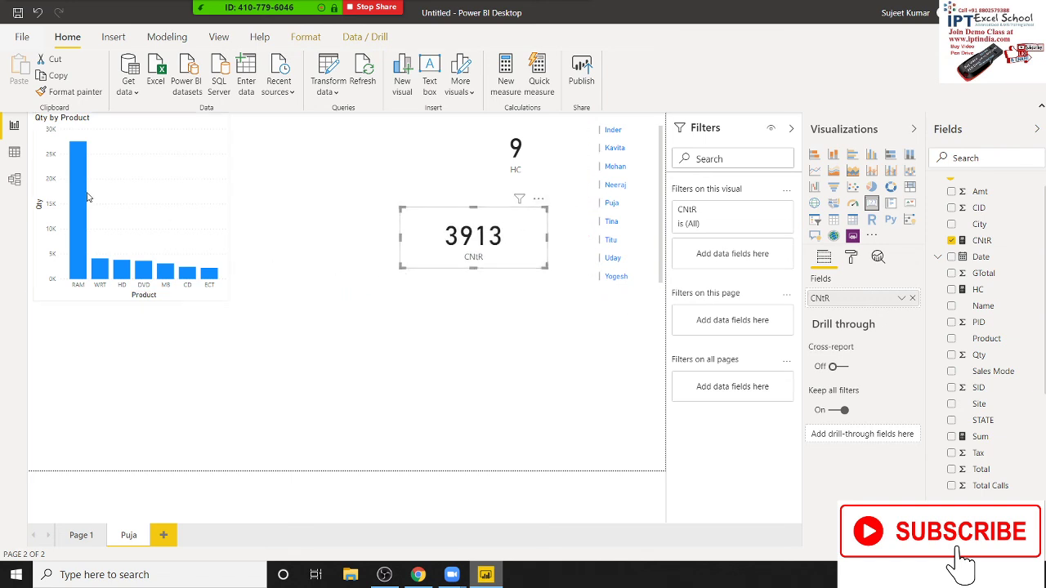
# Step: Switch to Data view and browse Sheet1's 3,913 rows, inspecting the Name column
pyautogui.click(14, 155)
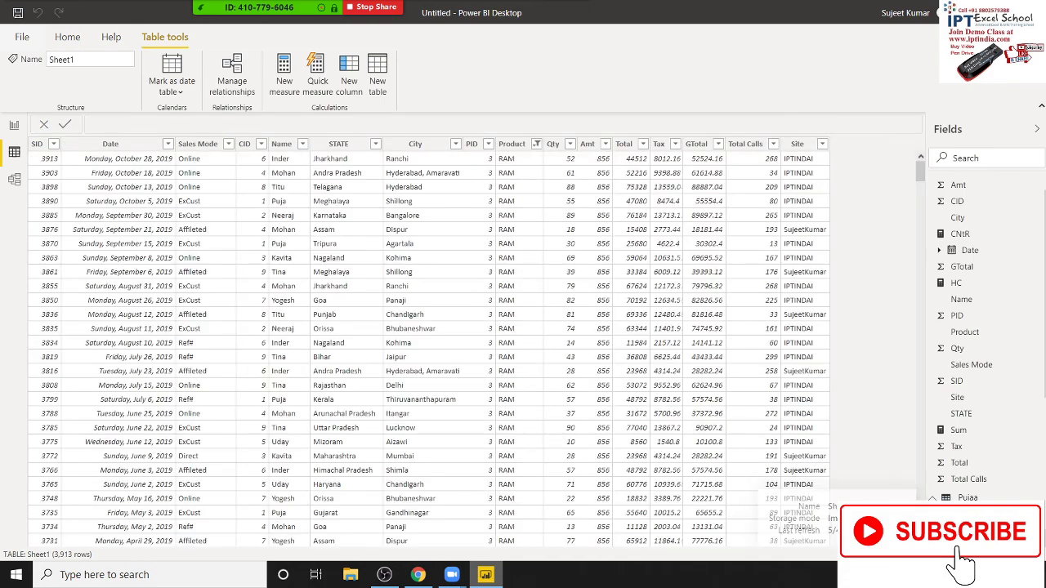
pyautogui.scroll(-3, 113, 267)
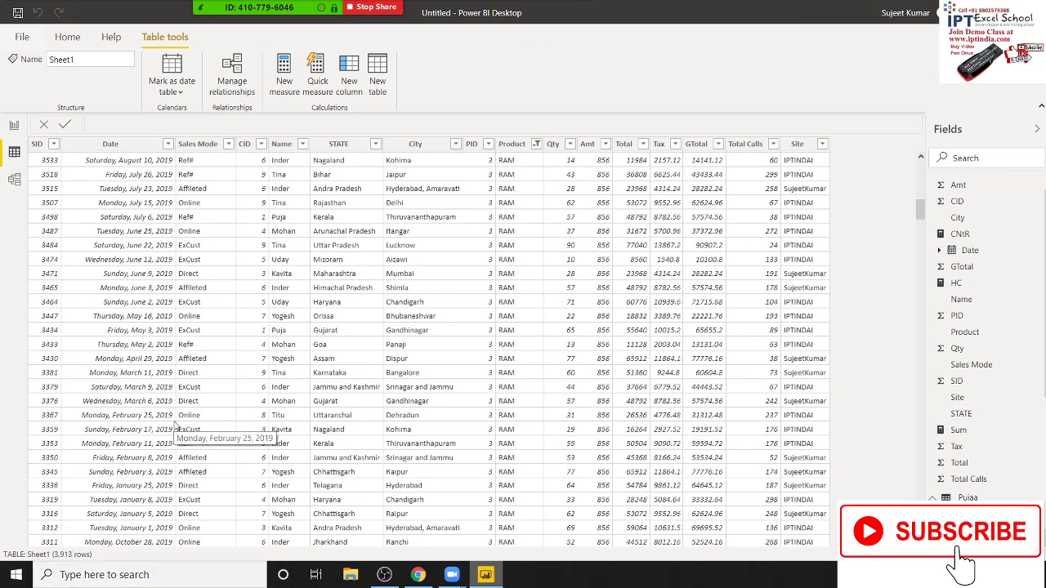
pyautogui.scroll(-6, 175, 429)
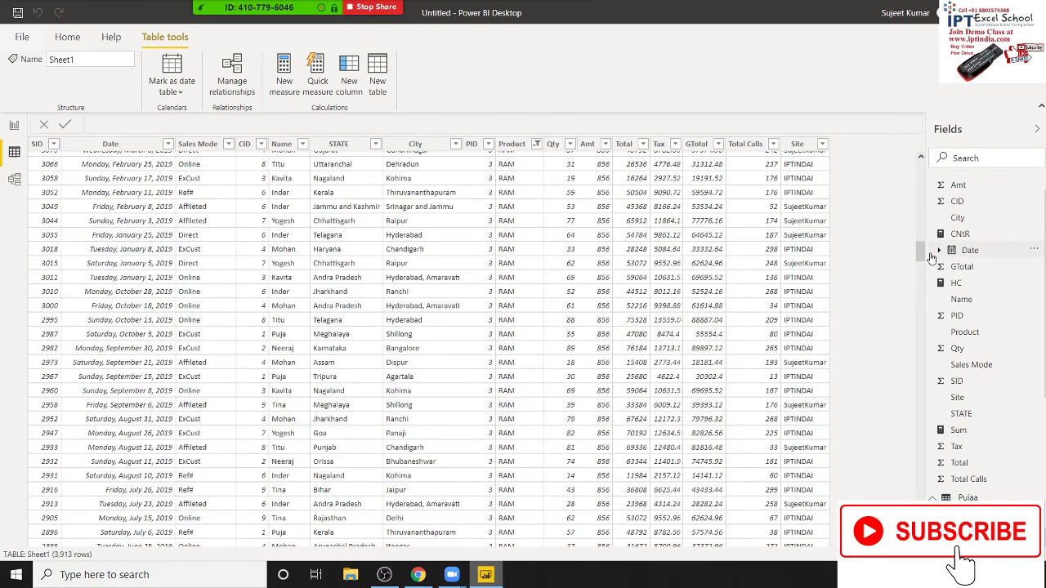
pyautogui.moveTo(920, 253); pyautogui.dragTo(920, 540)
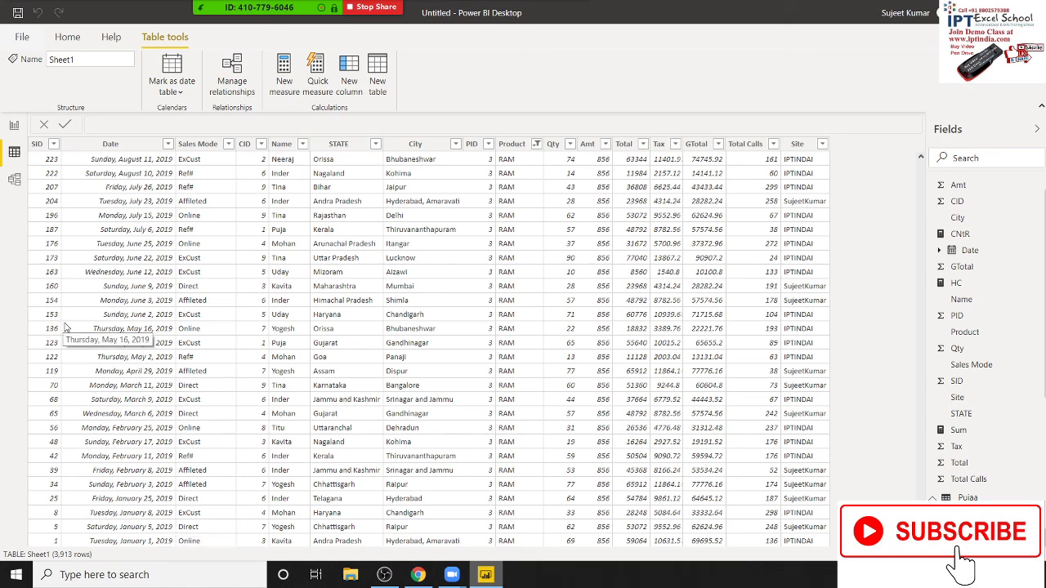
pyautogui.click(283, 302)
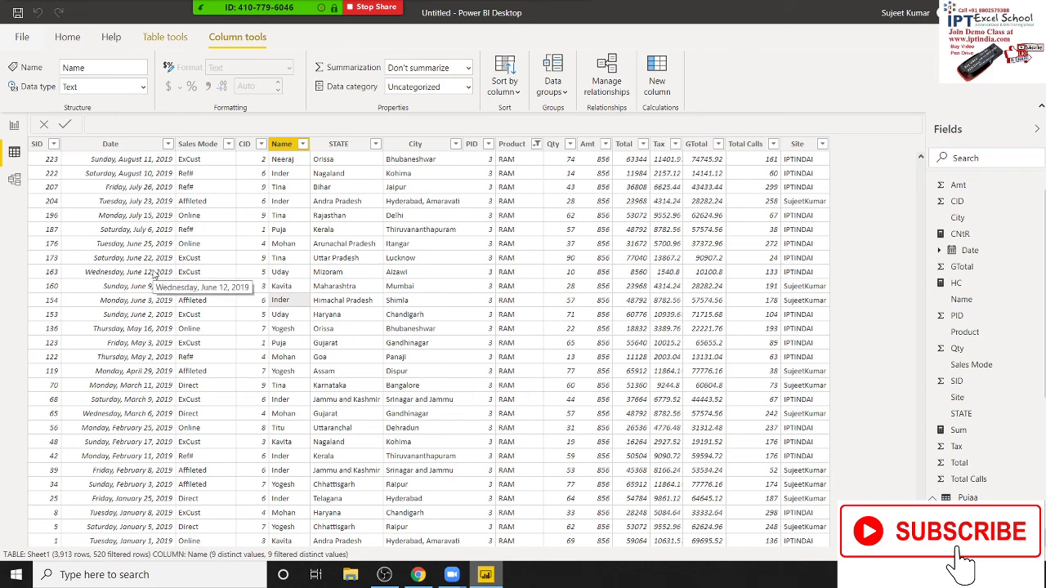
pyautogui.scroll(1, 1027, 287)
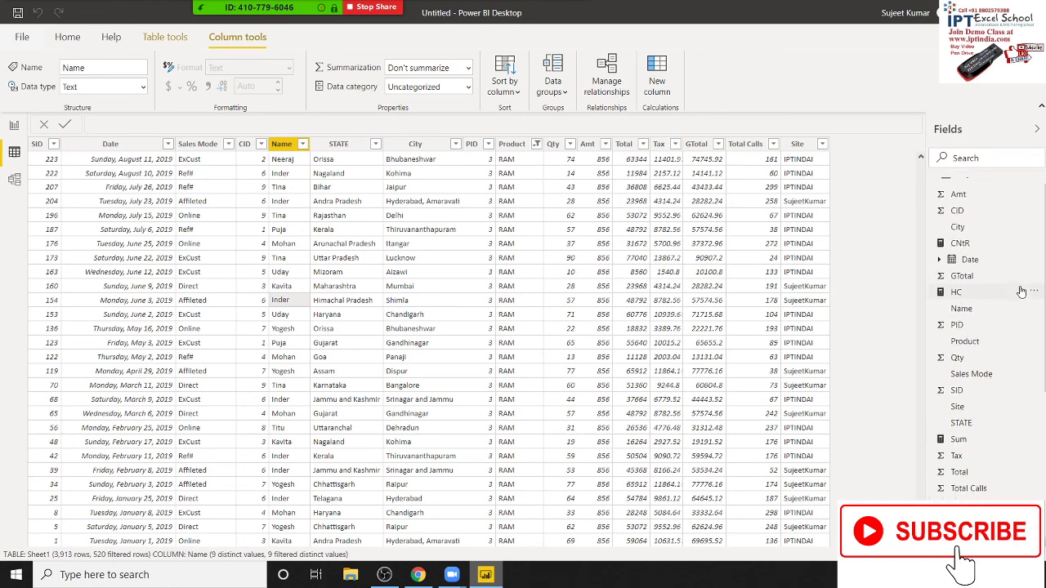
# Step: Show the desktop and enlarge Zoom's Participants window to list everyone waiting and joined
pyautogui.hotkey('alt', 'Tab')
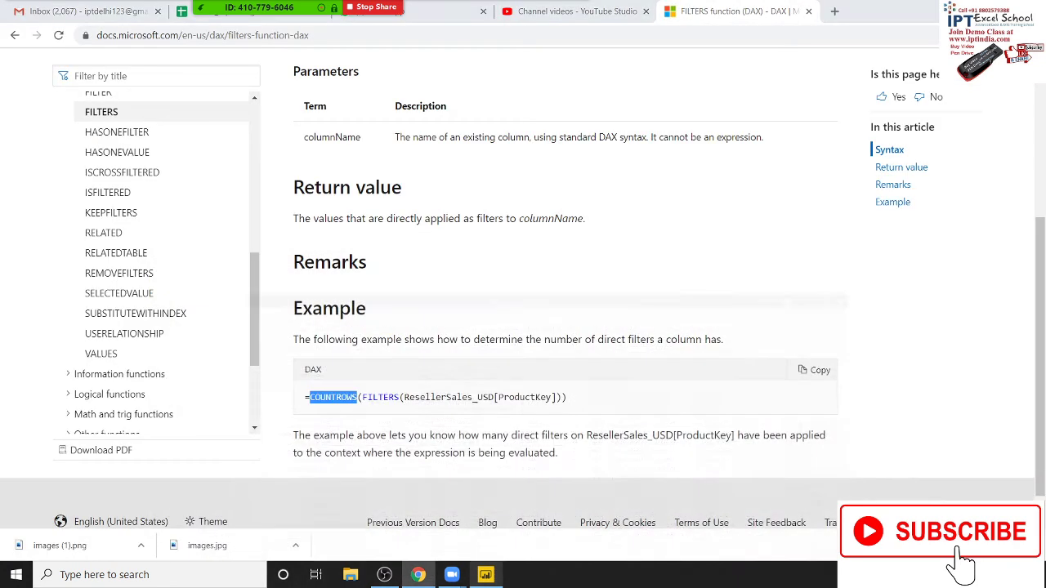
pyautogui.press('super+d')
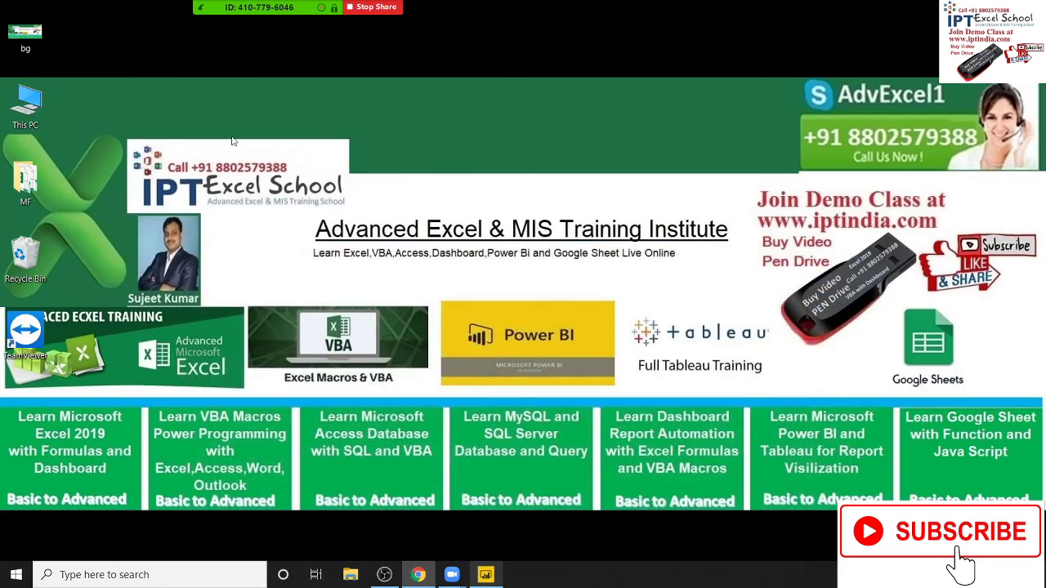
pyautogui.click(252, 18)
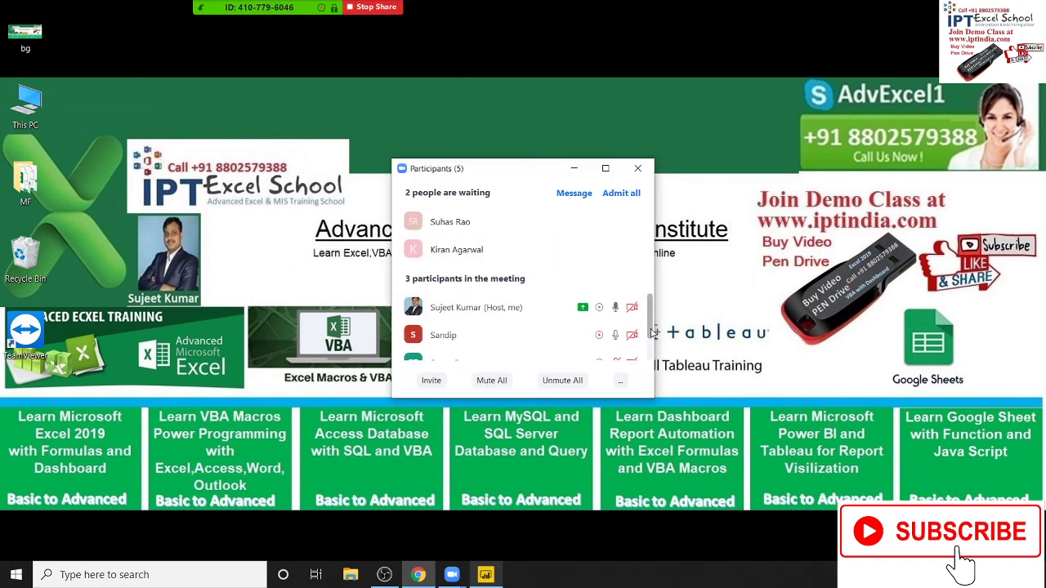
pyautogui.moveTo(652, 333); pyautogui.dragTo(650, 359)
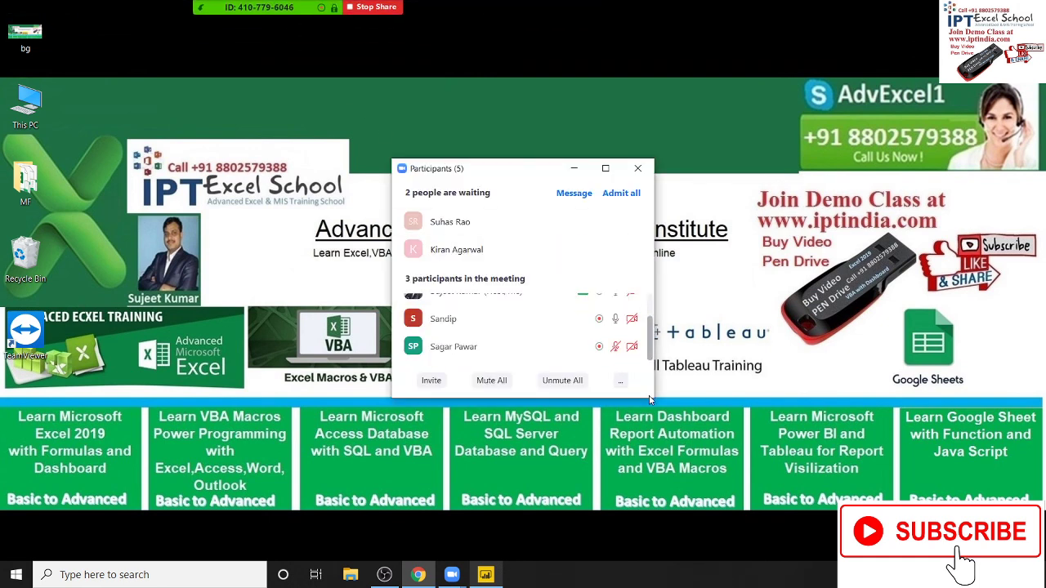
pyautogui.moveTo(655, 397); pyautogui.dragTo(677, 397)
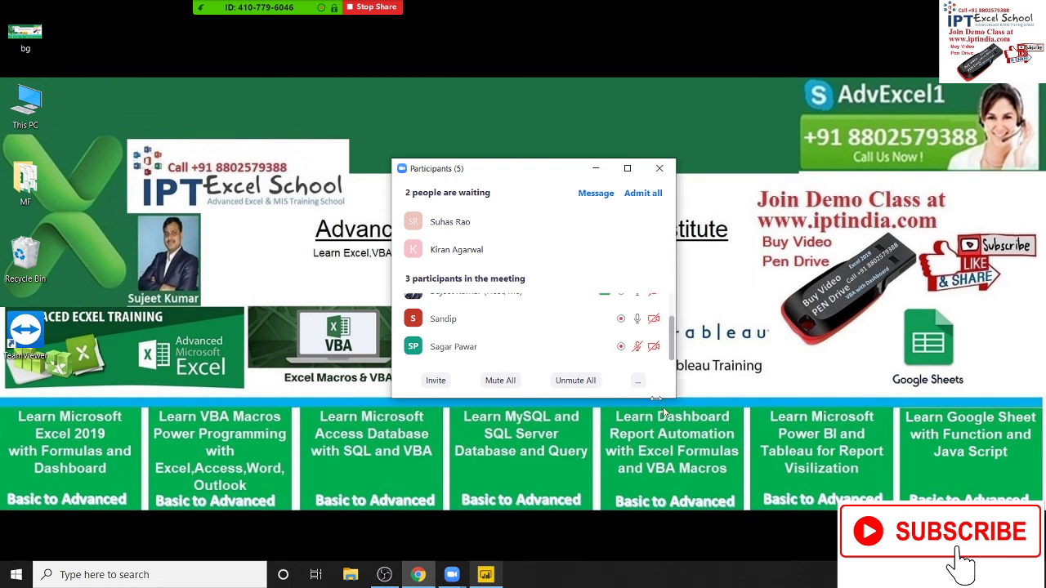
pyautogui.moveTo(513, 162); pyautogui.dragTo(513, 112)
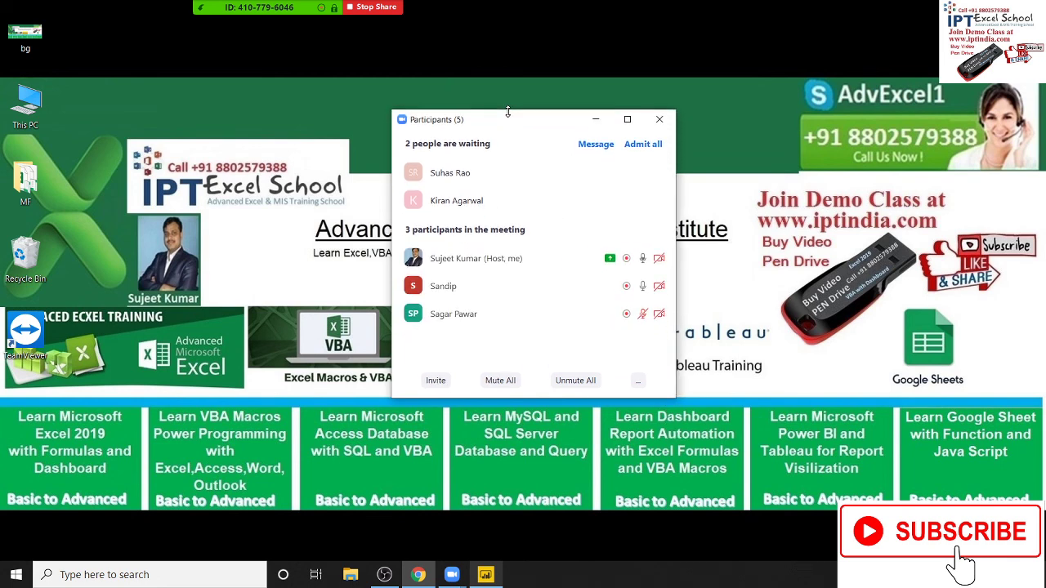